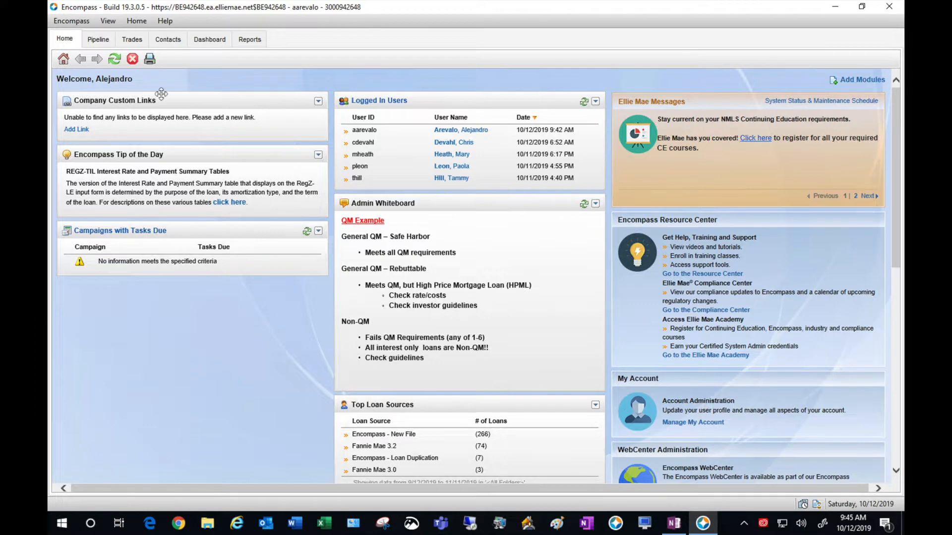
# - Open the Pipeline view listing the loans in the Training folder
pyautogui.click(98, 40)
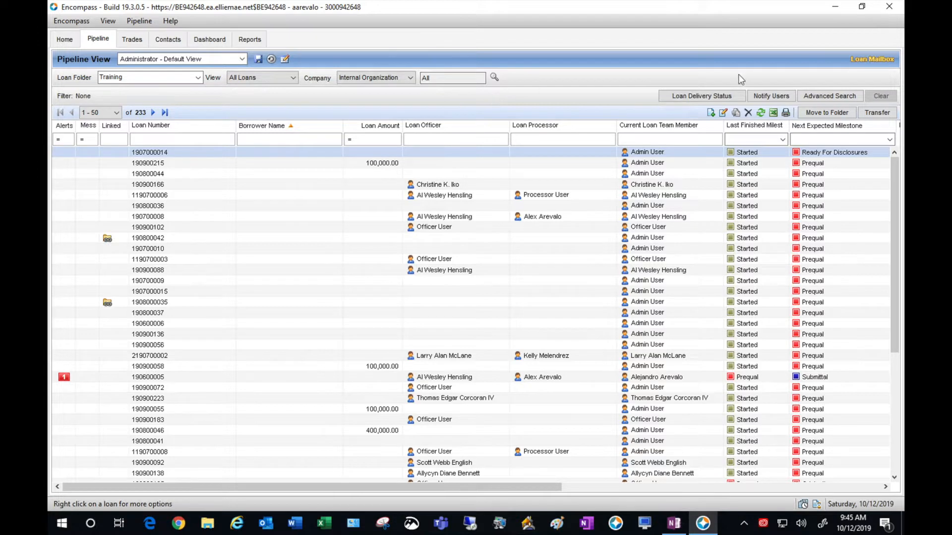
# - Create a new loan from the Companywide > Correspondent > Fixed Loans > Correspondent Fixed Loans template
pyautogui.click(711, 114)
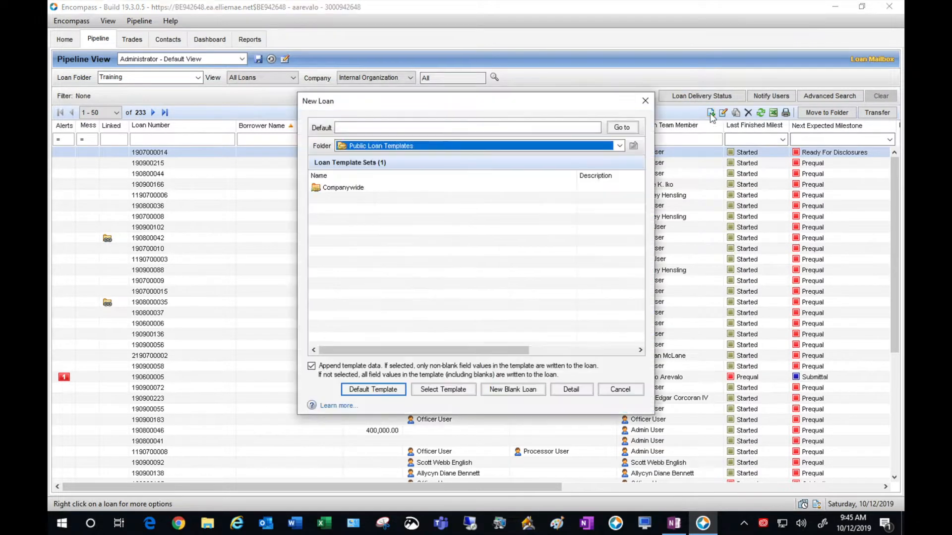
pyautogui.click(528, 191)
pyautogui.doubleClick(528, 191)
pyautogui.click(429, 201)
pyautogui.doubleClick(430, 200)
pyautogui.click(378, 200)
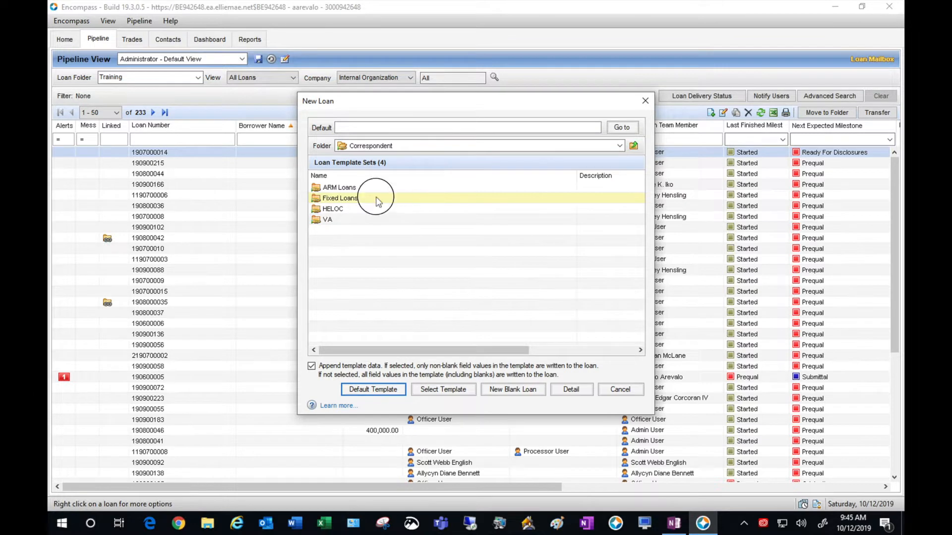
pyautogui.doubleClick(378, 200)
pyautogui.click(377, 191)
pyautogui.doubleClick(388, 187)
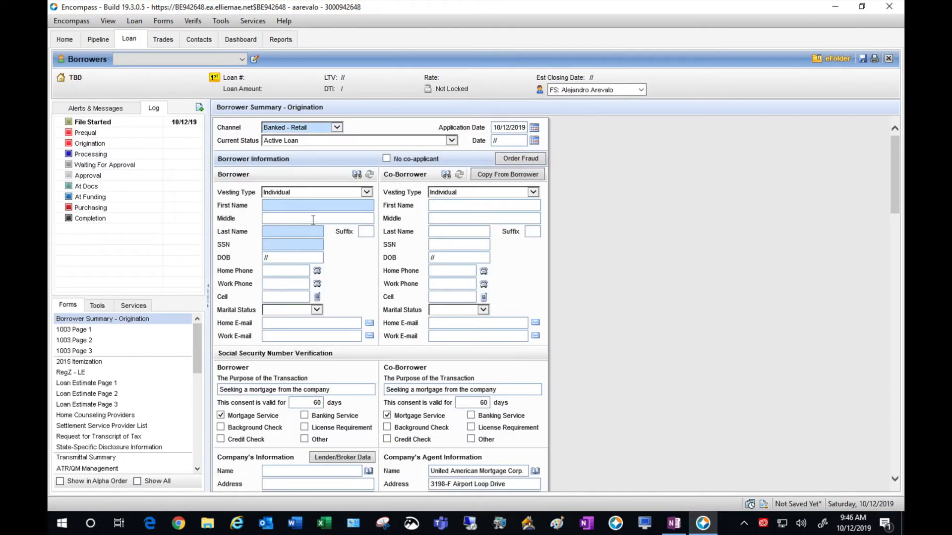
# - Enter the borrower's first and last name, SSN and date of birth
pyautogui.click(327, 207)
pyautogui.write('Test')
pyautogui.click(308, 231)
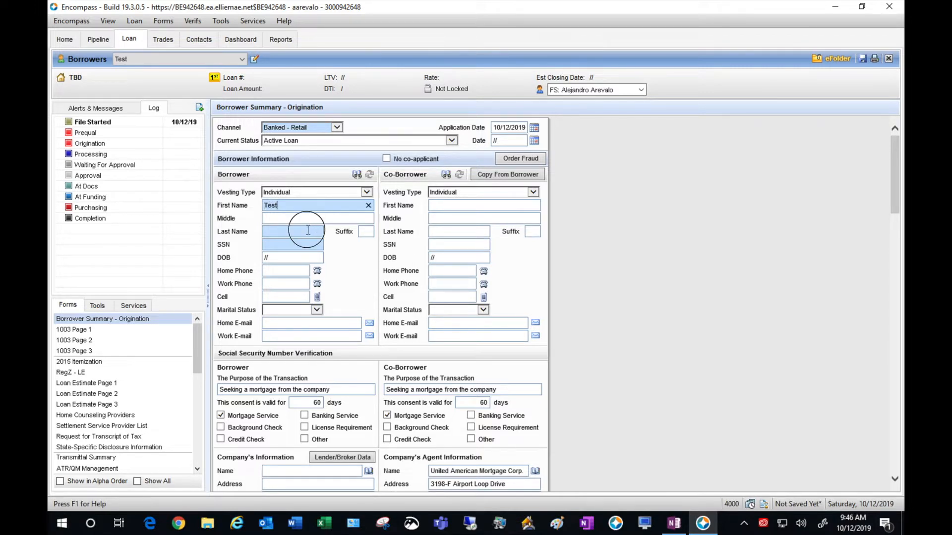
pyautogui.write('Test')
pyautogui.click(303, 243)
pyautogui.write('555-55-5555')
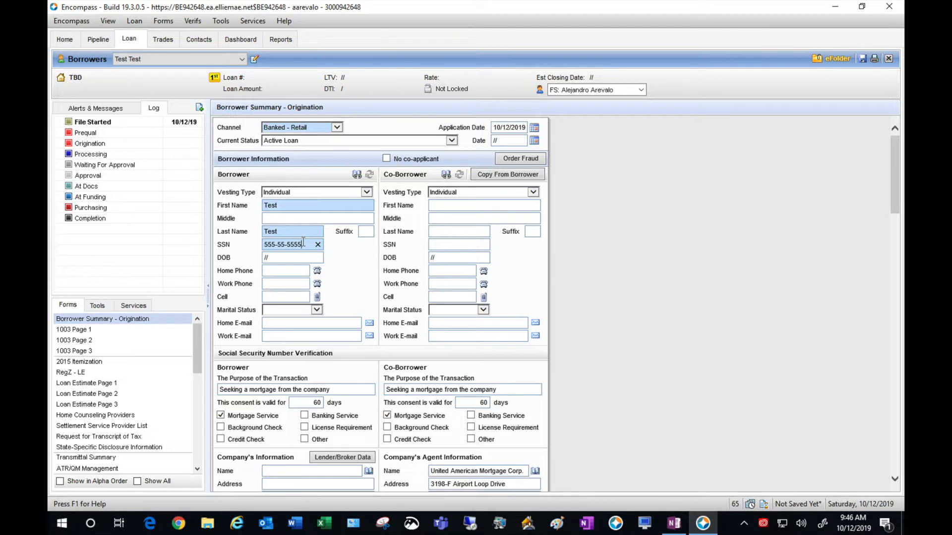
pyautogui.press('Tab')
pyautogui.write('01/01/1980')
# - Enter the home and work phones, Unmarried status and home e-mail, and check No co-applicant
pyautogui.click(284, 272)
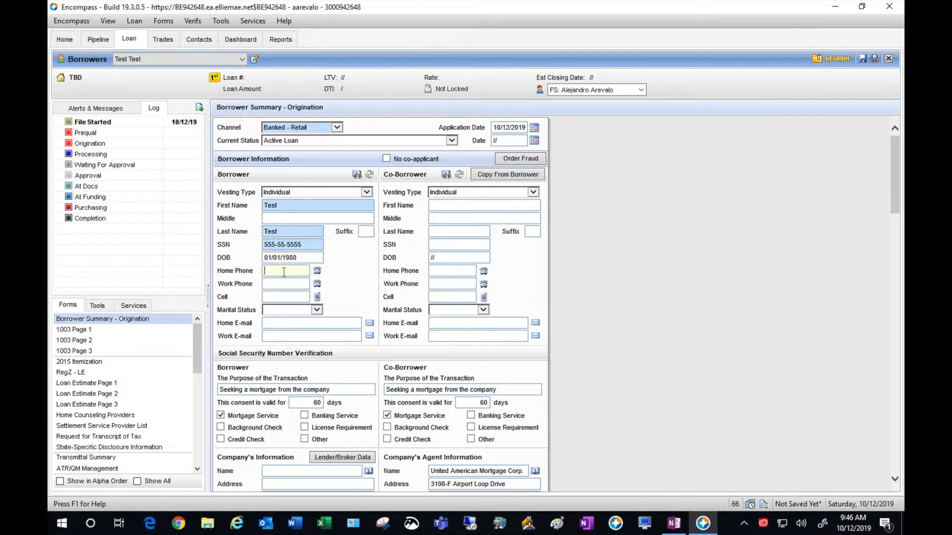
pyautogui.write('5556')
pyautogui.write('666')
pyautogui.write('7777')
pyautogui.press('Tab')
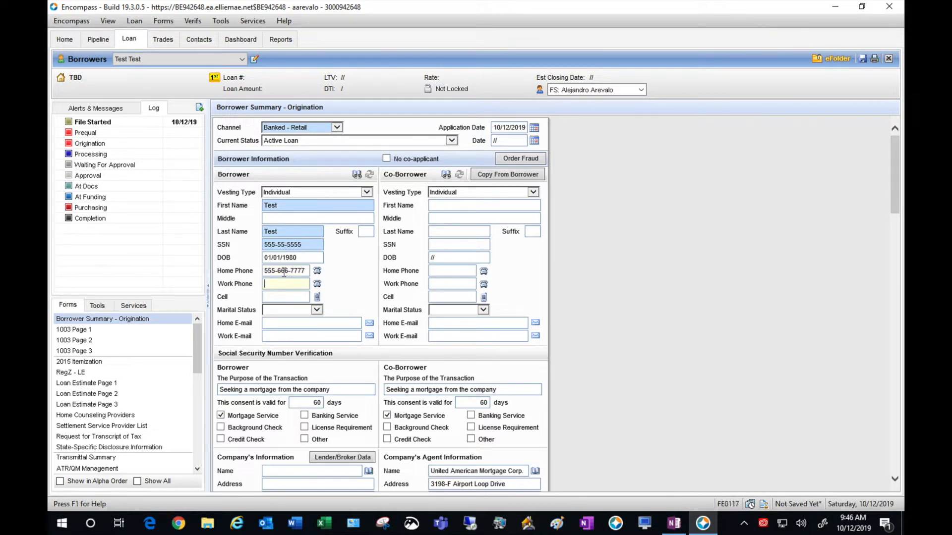
pyautogui.write('555')
pyautogui.write('777')
pyautogui.write('6666')
pyautogui.press('Tab')
pyautogui.press('Tab')
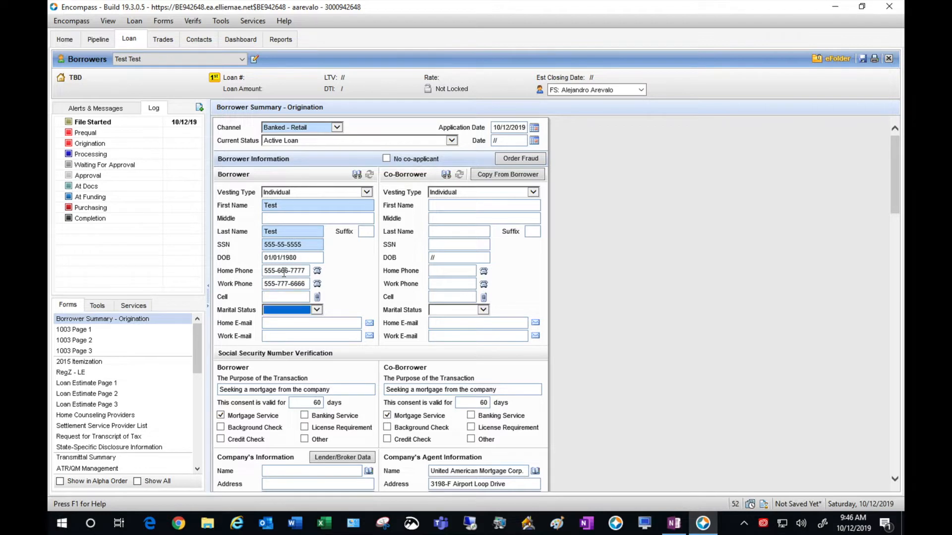
pyautogui.press('u')
pyautogui.press('Tab')
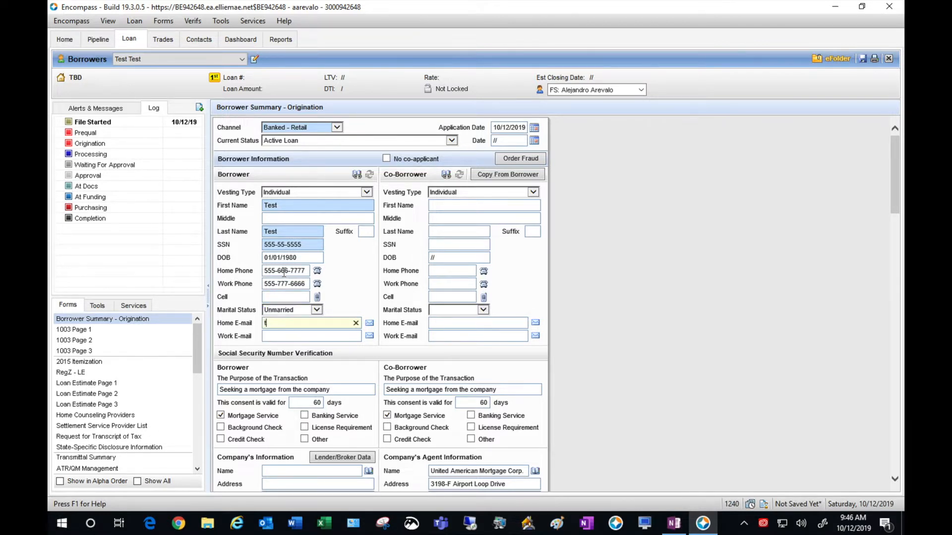
pyautogui.click(632, 308)
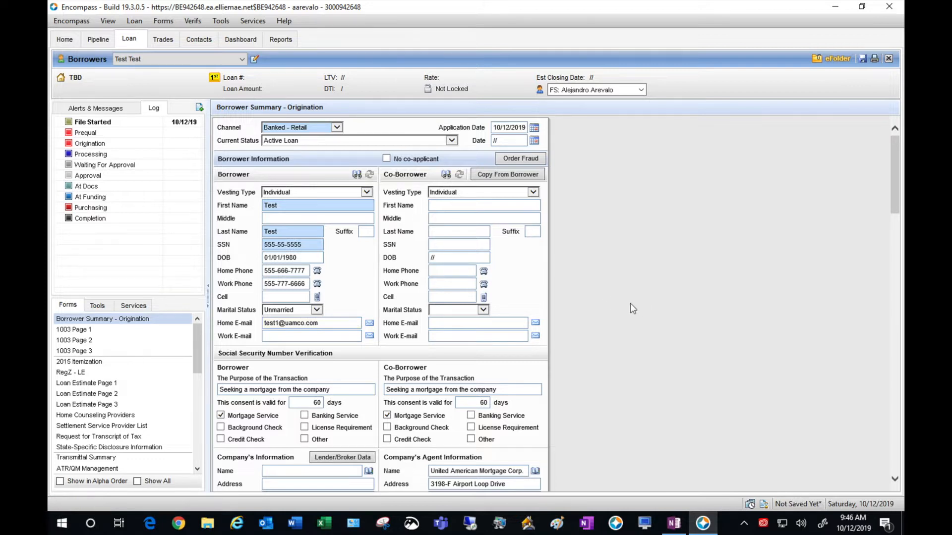
pyautogui.click(386, 159)
# - Fill the company information with the United American Mortgage Corp. lender data
pyautogui.scroll(-1, 620, 288)
pyautogui.scroll(-3, 620, 288)
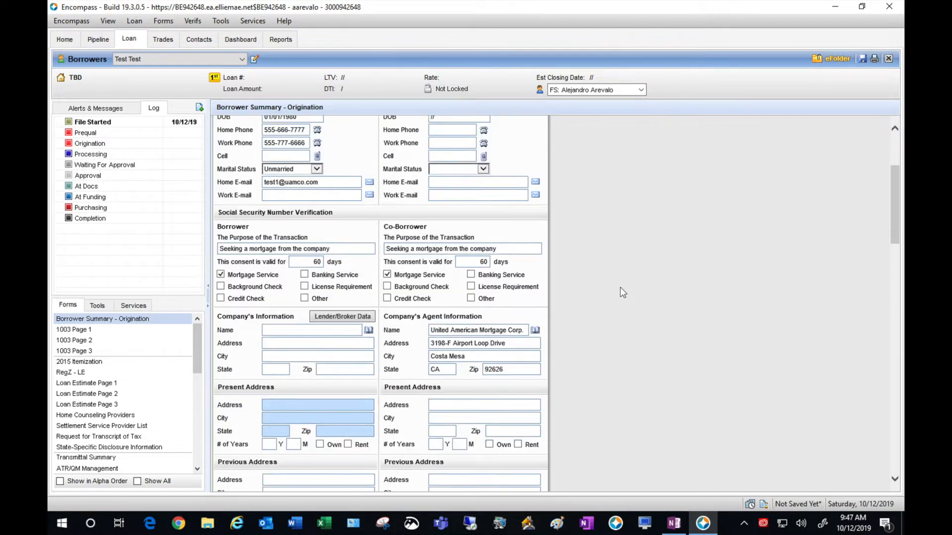
pyautogui.scroll(-2, 620, 288)
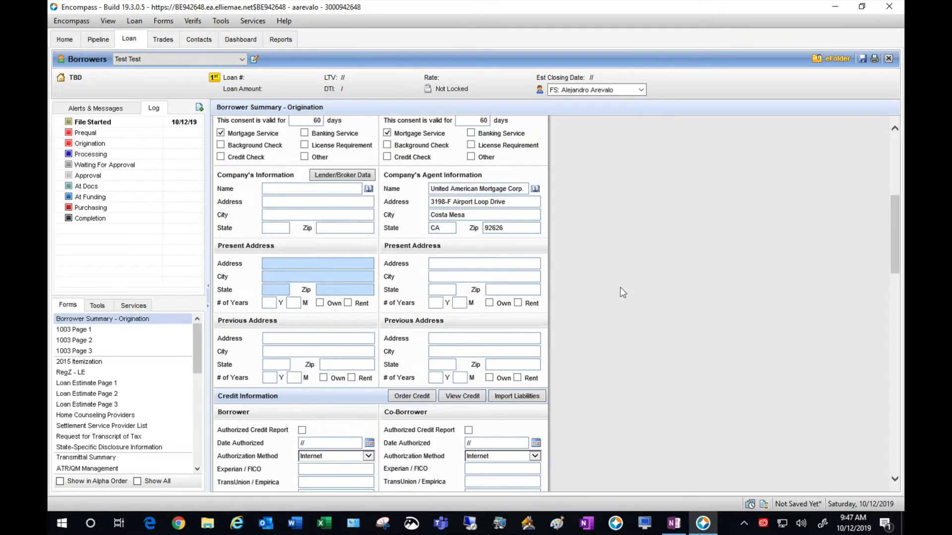
pyautogui.click(353, 176)
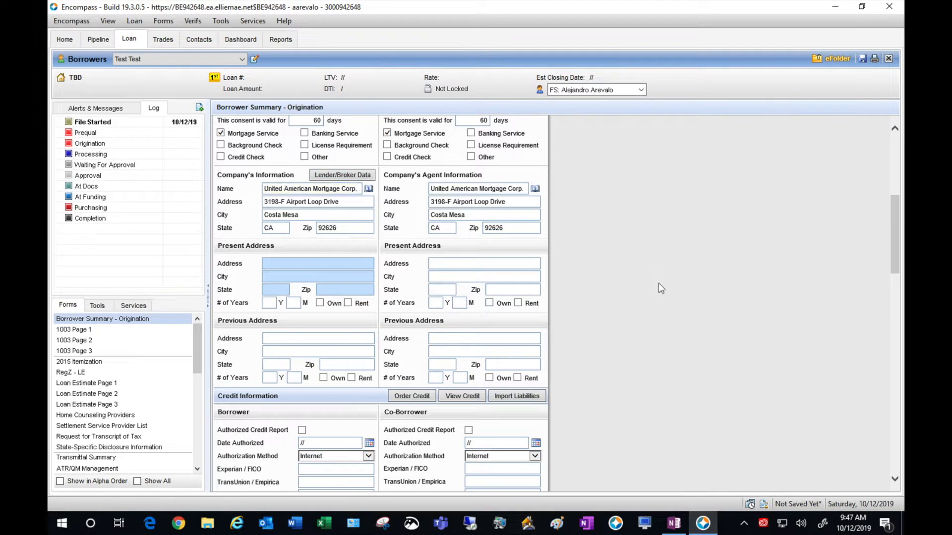
# - Enter the borrower's present street address and zip, 2 years there, renting
pyautogui.click(358, 263)
pyautogui.write('1234 Renter ')
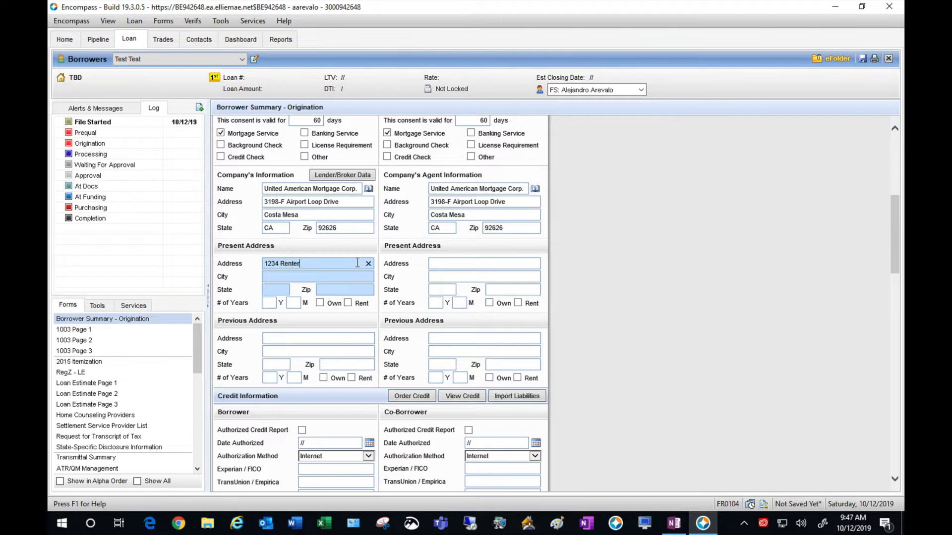
pyautogui.write('St')
pyautogui.press('Tab')
pyautogui.write('92626')
pyautogui.press('Tab')
pyautogui.write('2')
pyautogui.press('Tab')
pyautogui.press('Tab')
pyautogui.press('Tab')
pyautogui.press('space')
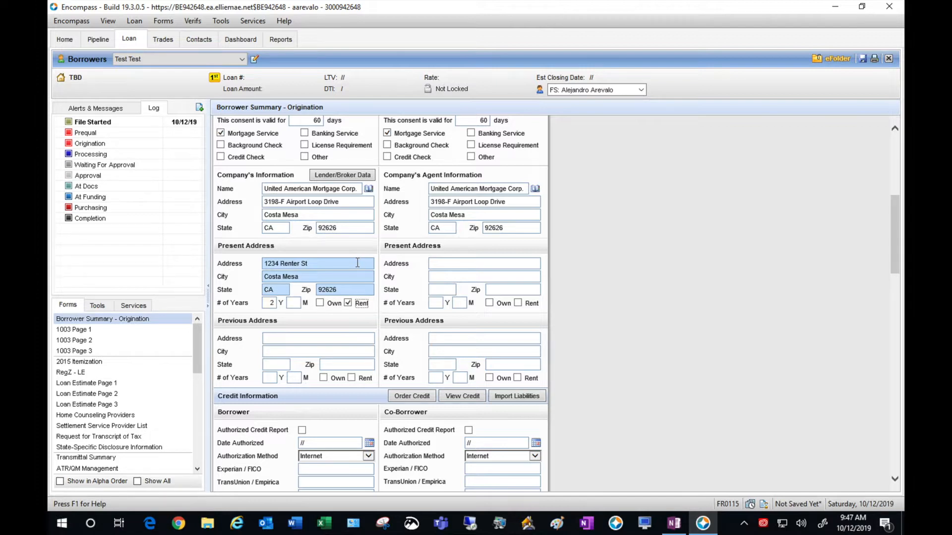
pyautogui.click(608, 305)
# - Set the subject property zip to 92626 and property type to Detached
pyautogui.scroll(-5, 605, 300)
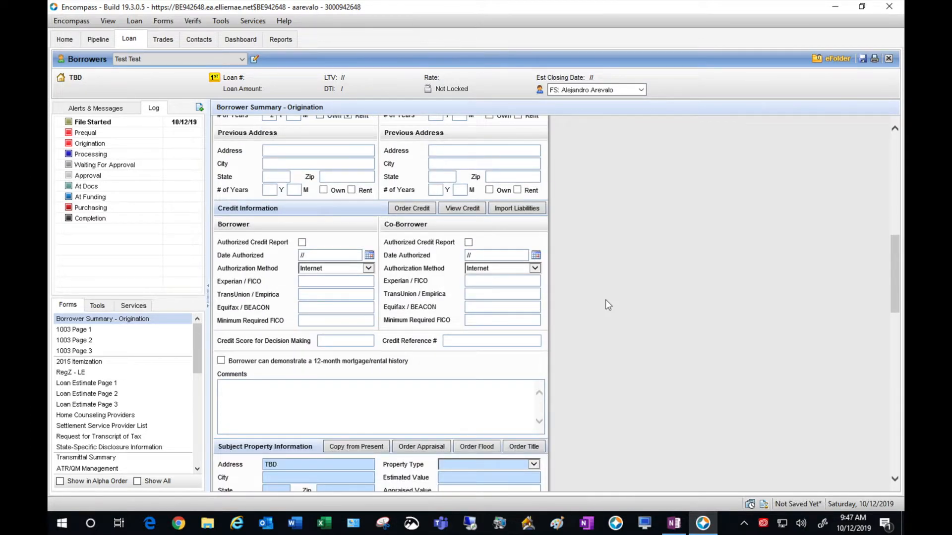
pyautogui.scroll(-3, 606, 300)
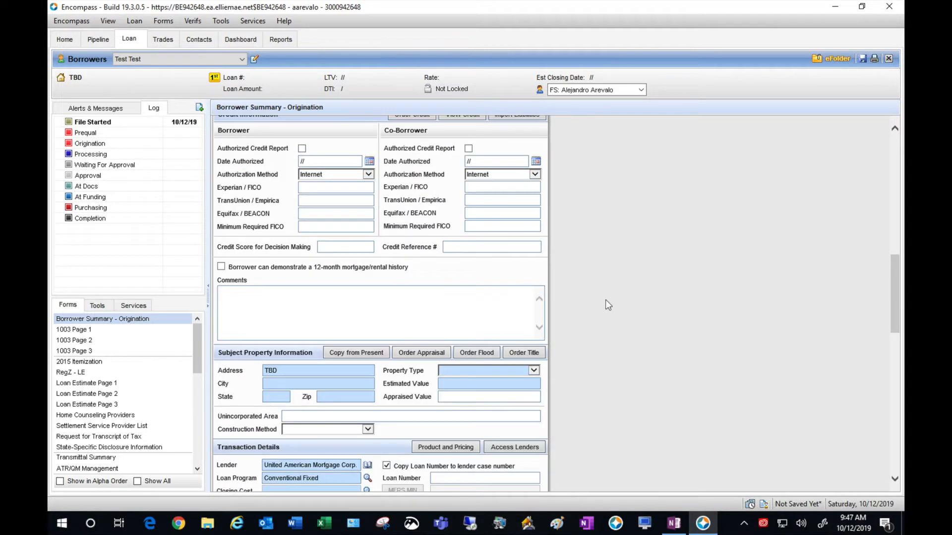
pyautogui.scroll(-1, 605, 300)
pyautogui.scroll(-1, 605, 300)
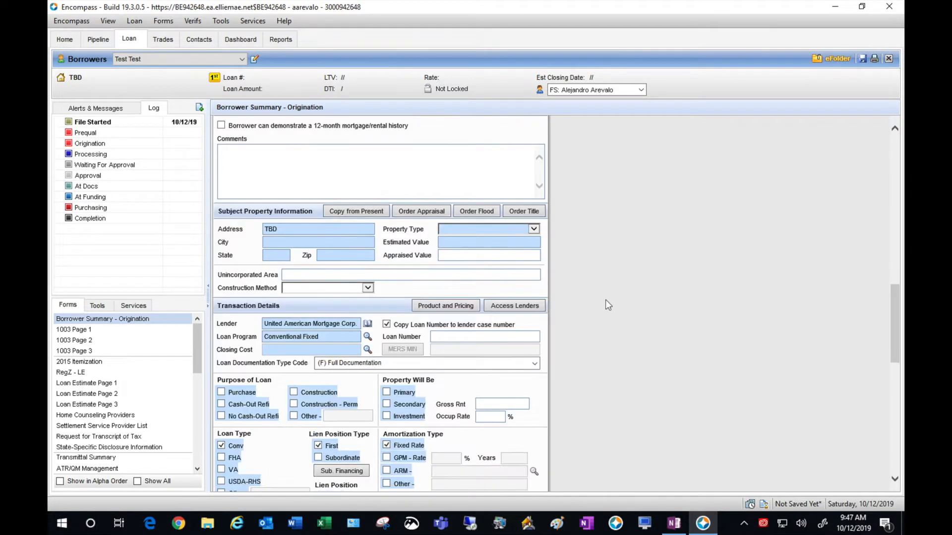
pyautogui.click(295, 242)
pyautogui.write('92626')
pyautogui.click(534, 229)
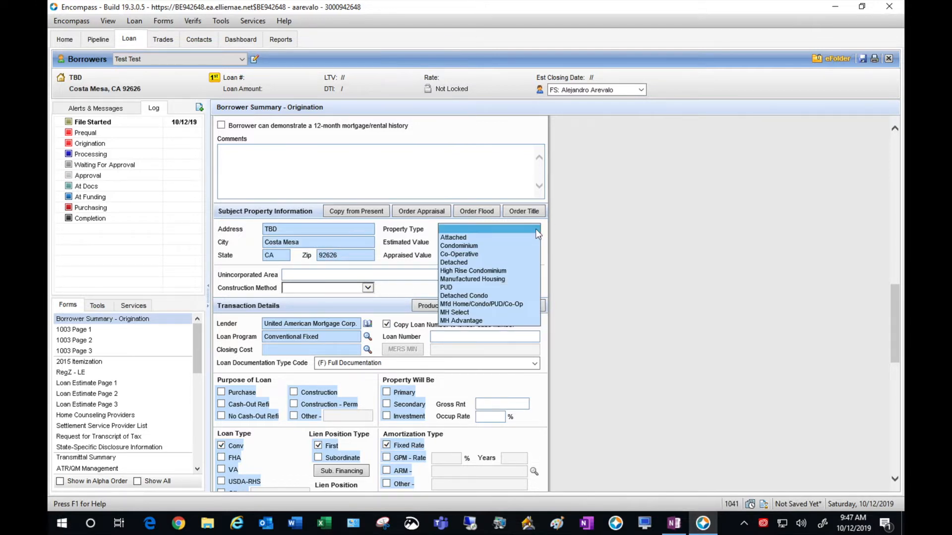
pyautogui.click(489, 261)
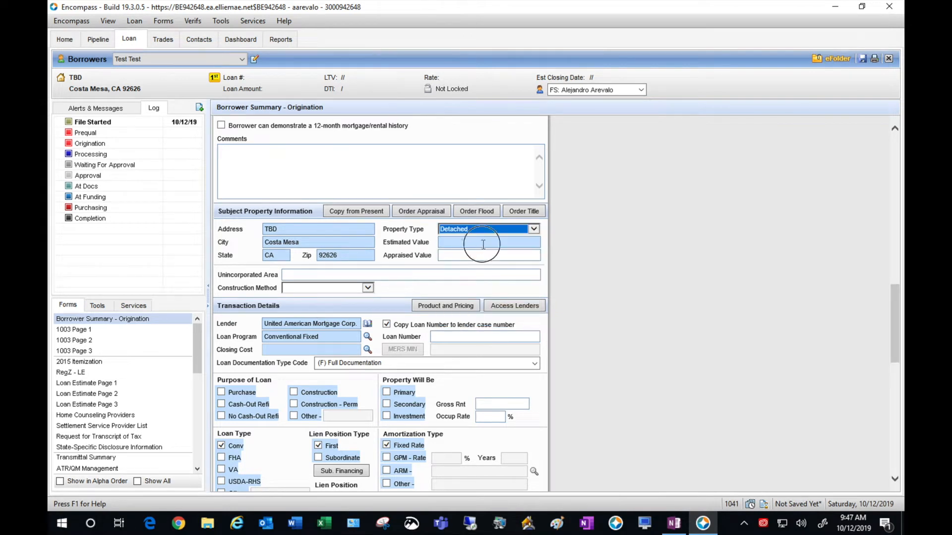
# - Enter 750,000 as both the estimated and appraised property values
pyautogui.click(483, 243)
pyautogui.write('75')
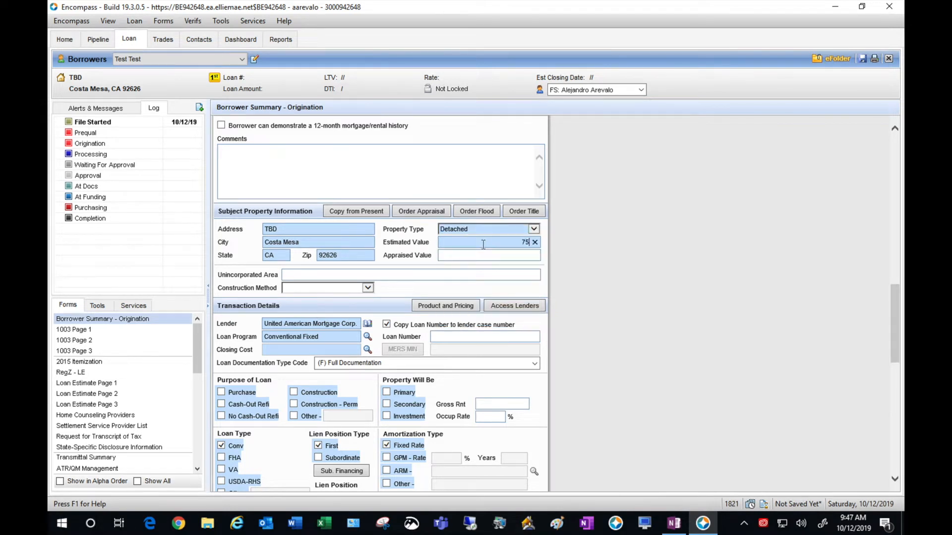
pyautogui.write('0000')
pyautogui.press('Tab')
pyautogui.write('750000')
pyautogui.press('Tab')
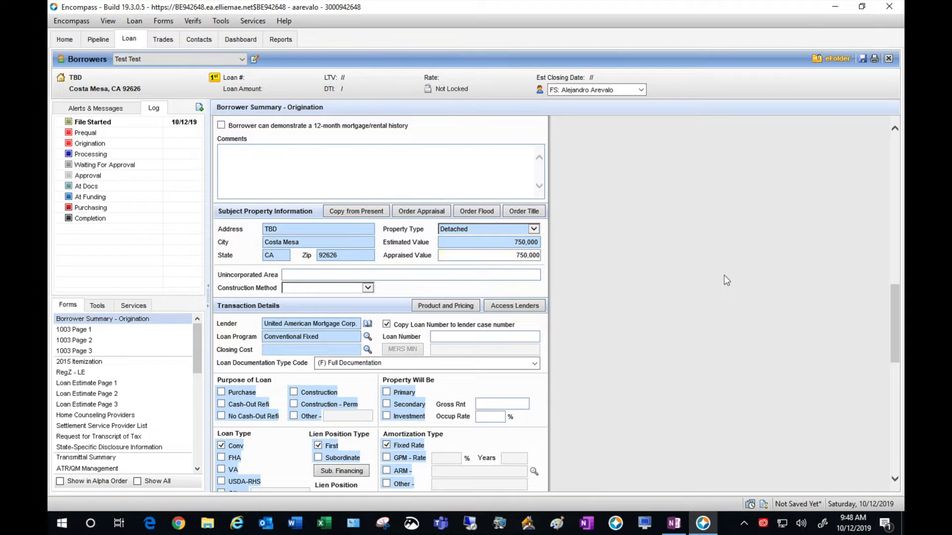
pyautogui.scroll(-3, 724, 276)
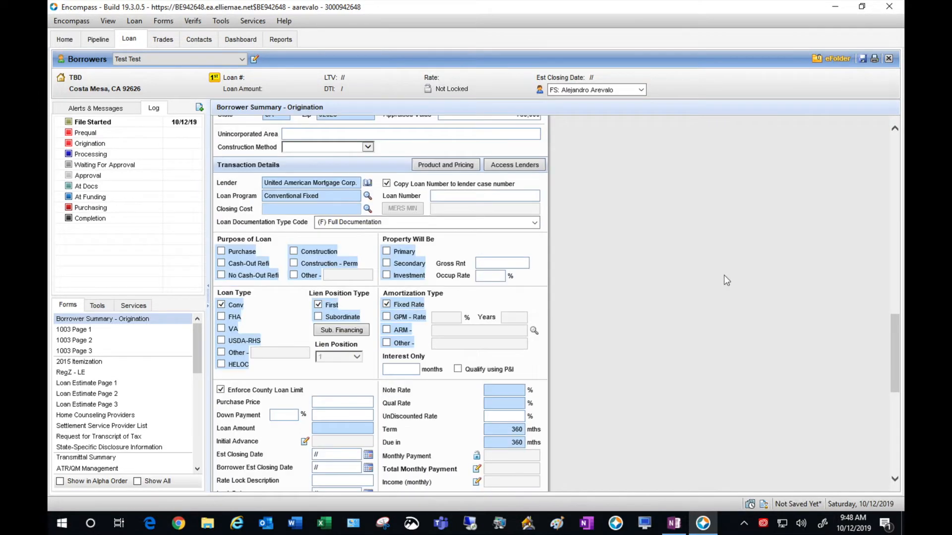
# - Apply the United American Mortgage closing cost template and mark the loan Purchase, Primary residence
pyautogui.click(367, 210)
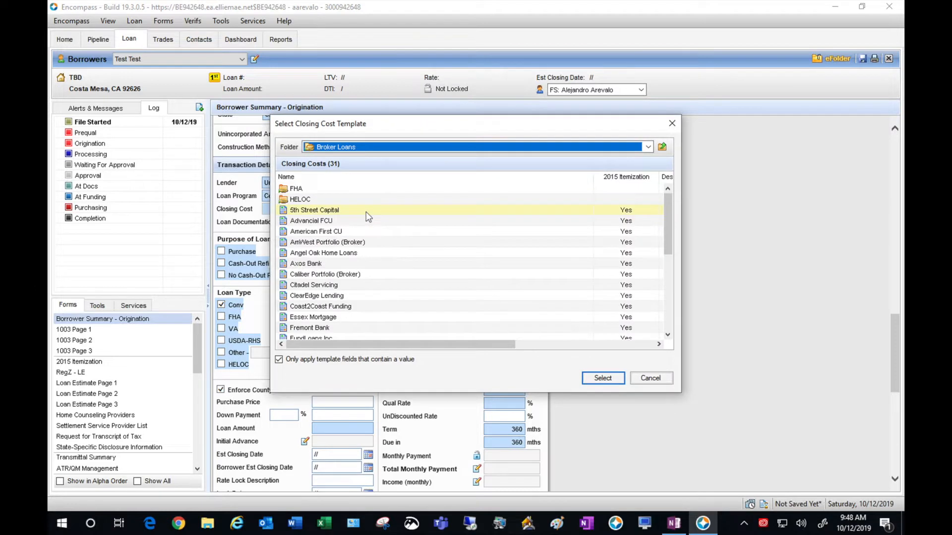
pyautogui.click(662, 148)
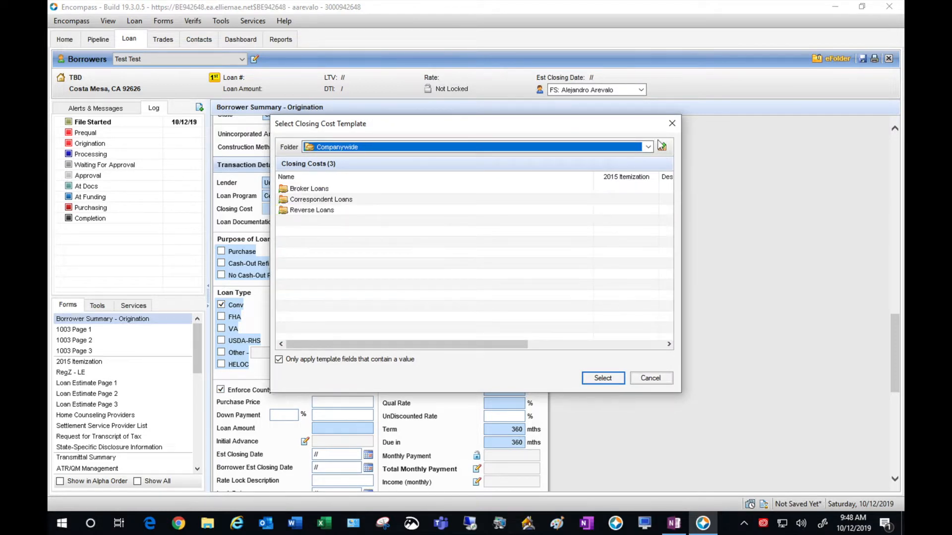
pyautogui.click(387, 203)
pyautogui.doubleClick(387, 203)
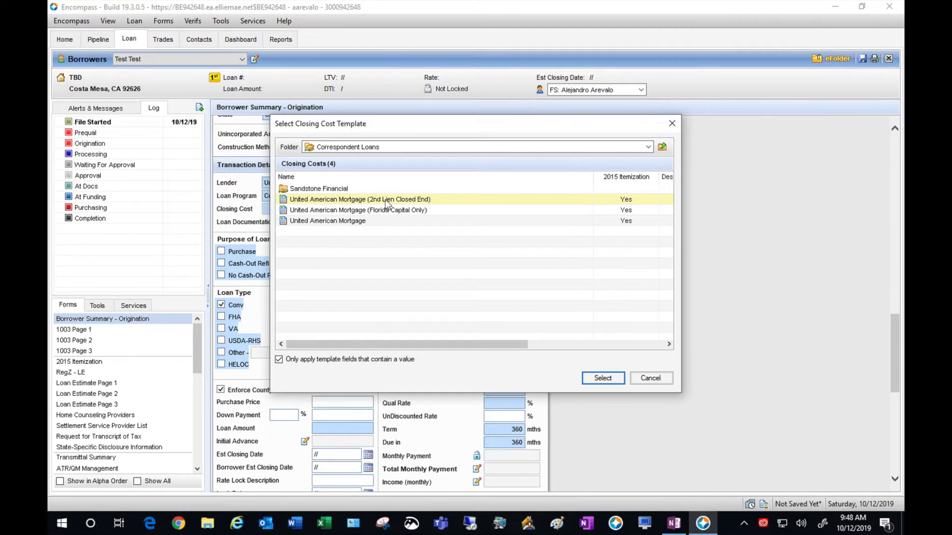
pyautogui.click(358, 223)
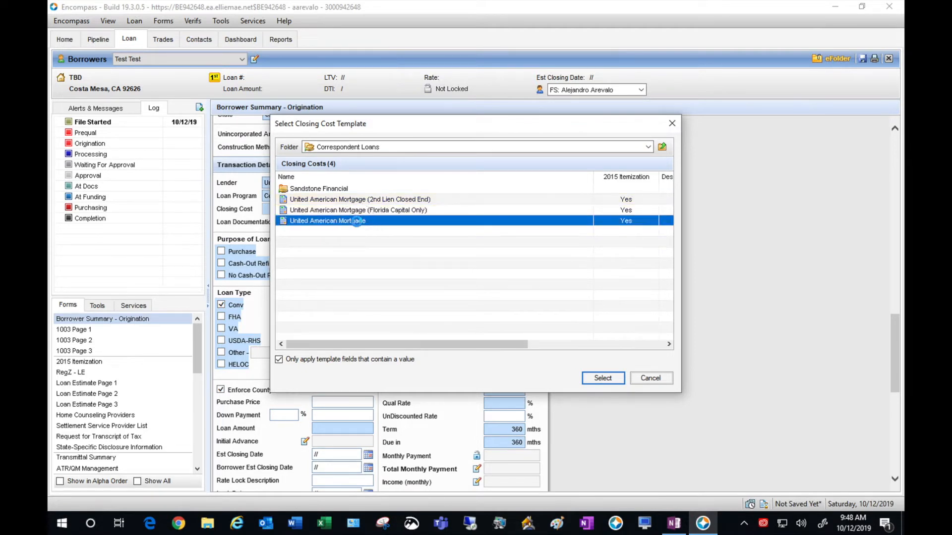
pyautogui.doubleClick(357, 221)
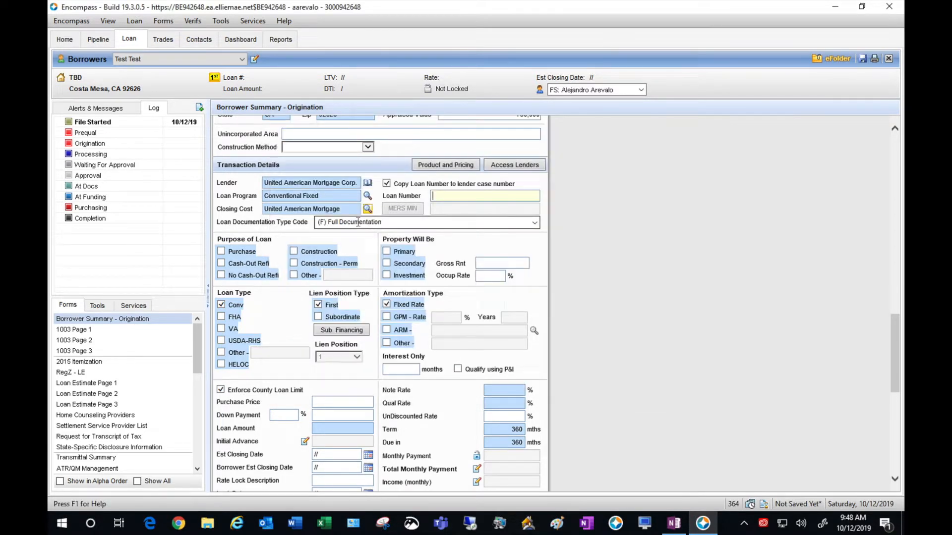
pyautogui.click(702, 278)
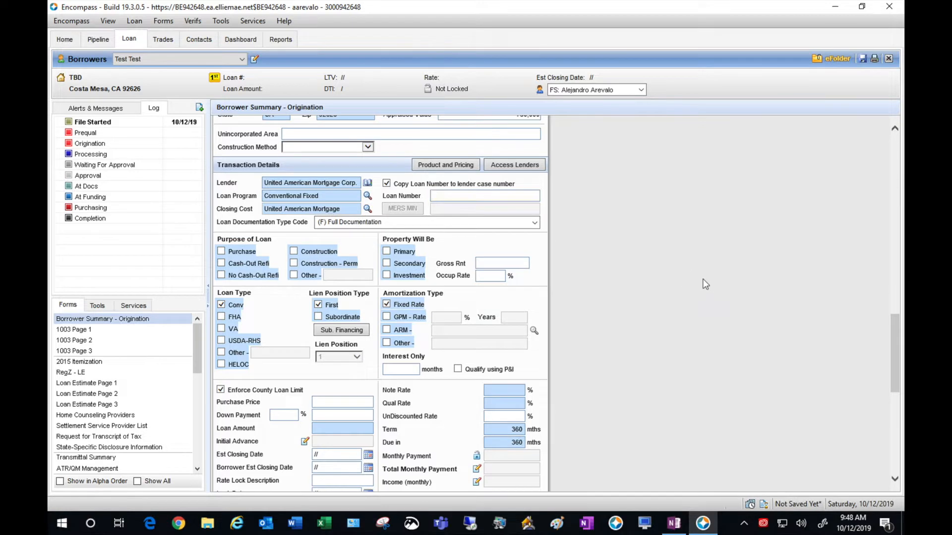
pyautogui.click(221, 252)
pyautogui.click(388, 251)
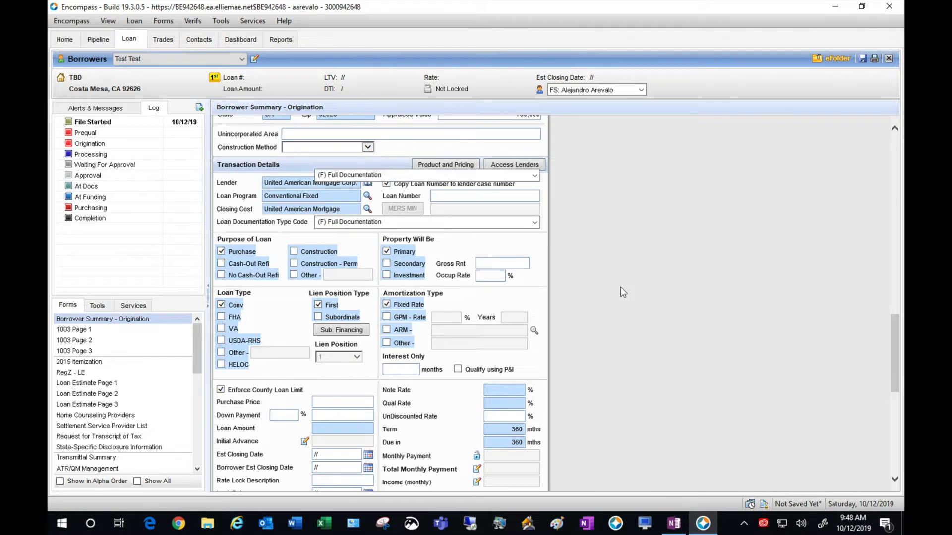
# - Enter a 750,000 purchase price with a 20% down payment
pyautogui.scroll(-2, 620, 287)
pyautogui.scroll(-2, 620, 286)
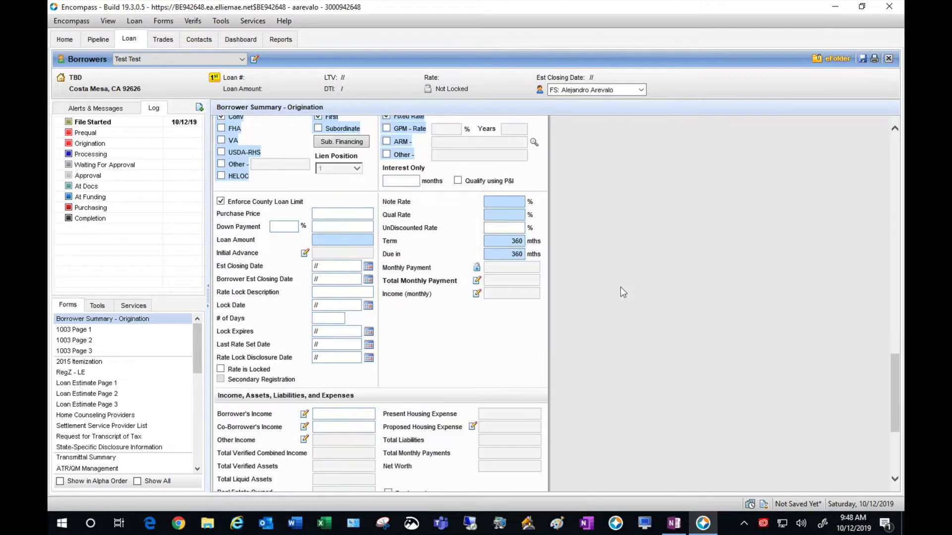
pyautogui.click(355, 211)
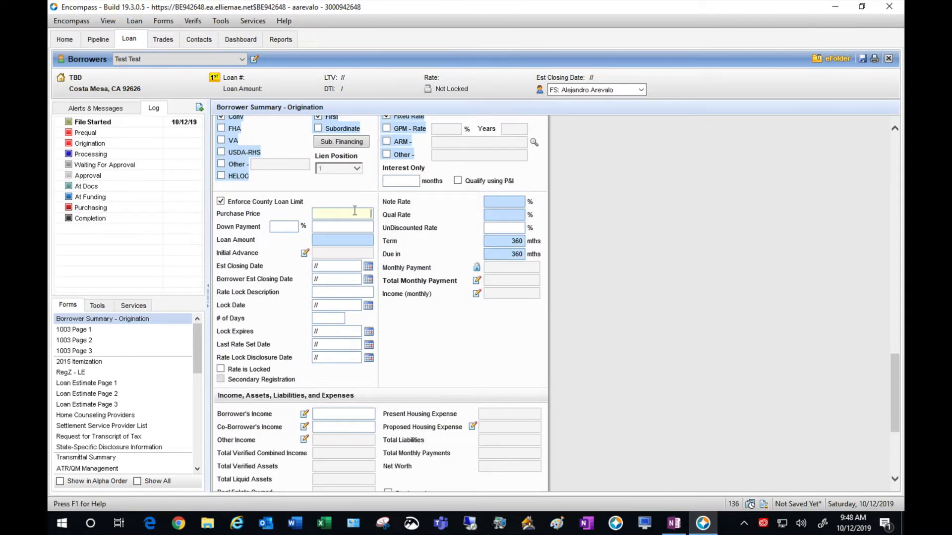
pyautogui.write('750000')
pyautogui.press('Tab')
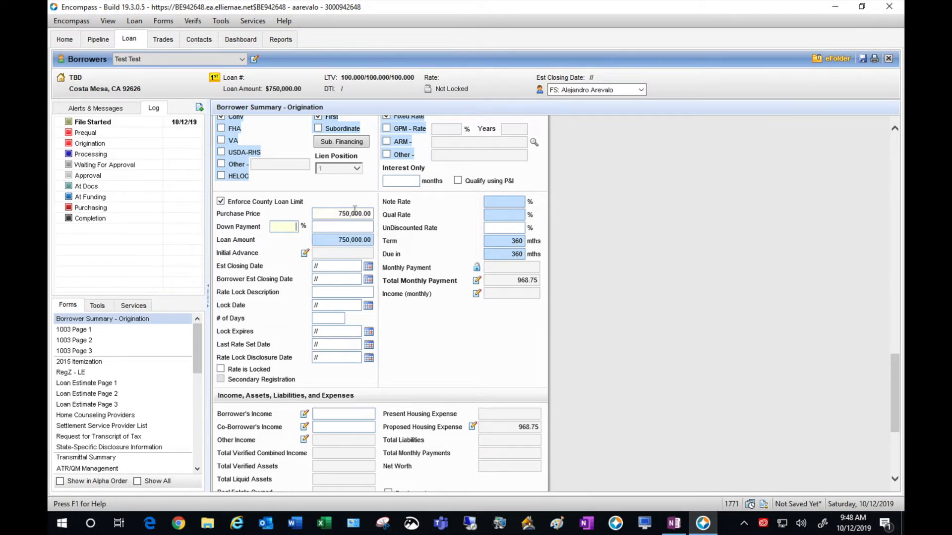
pyautogui.write('20')
pyautogui.press('Tab')
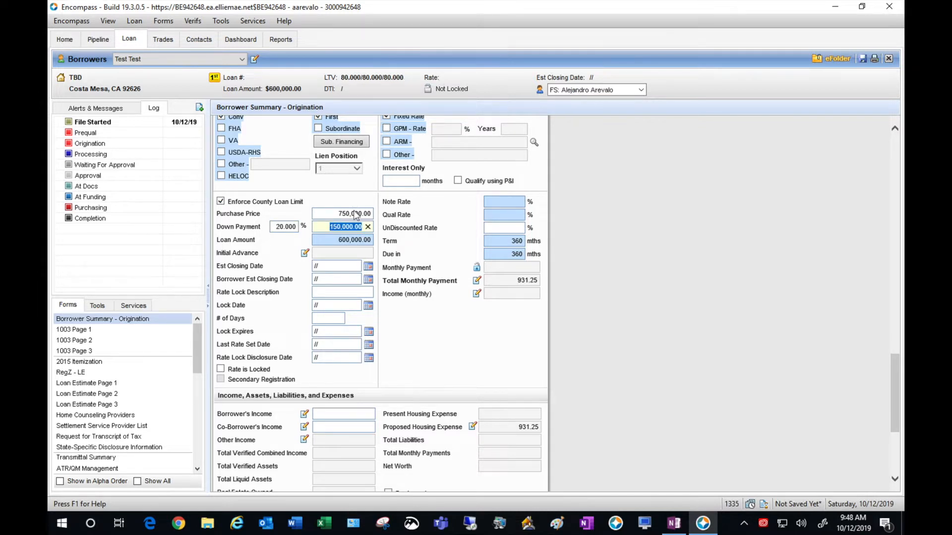
pyautogui.click(415, 318)
# - Set the estimated closing date to 11/12/2019 and note and qualifying rates to 4.250%
pyautogui.click(329, 265)
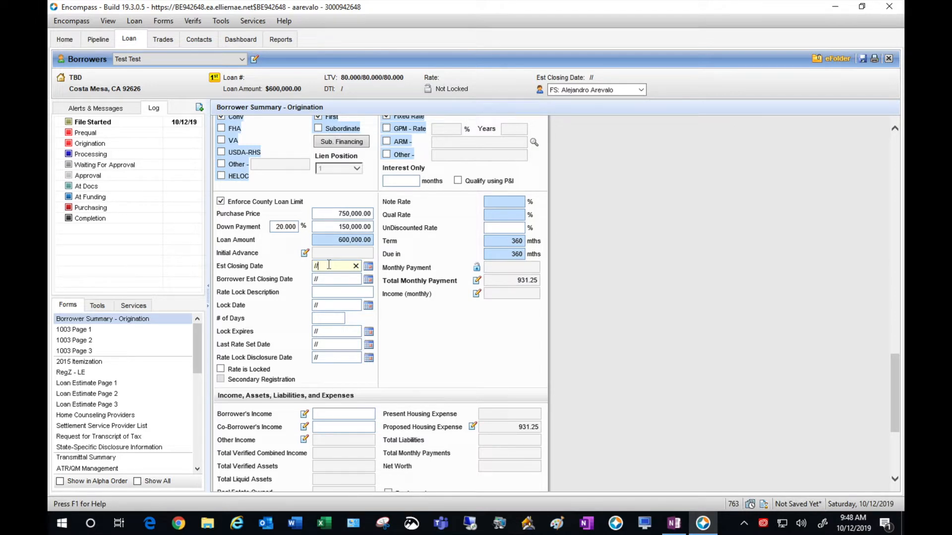
pyautogui.write('11')
pyautogui.write('/2019')
pyautogui.click(499, 202)
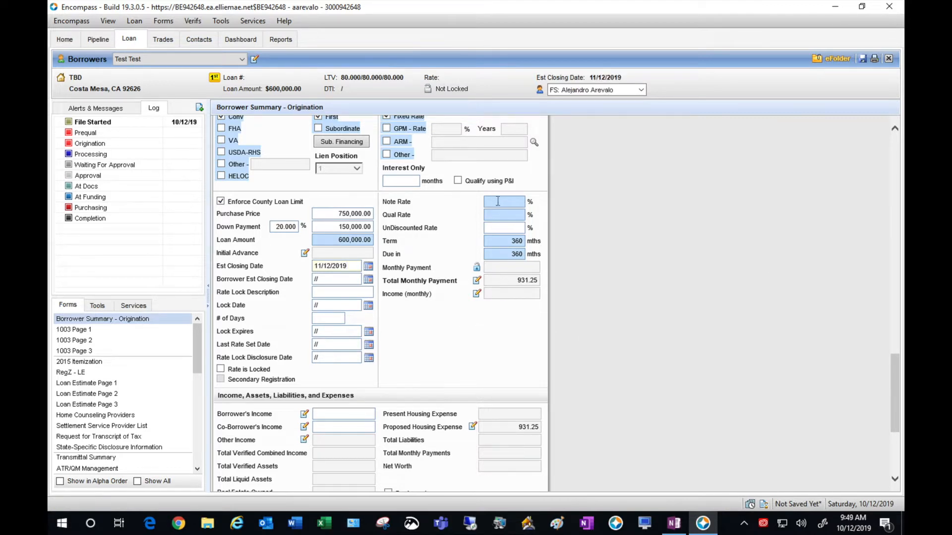
pyautogui.write('4.25')
pyautogui.press('Tab')
pyautogui.write('4.25')
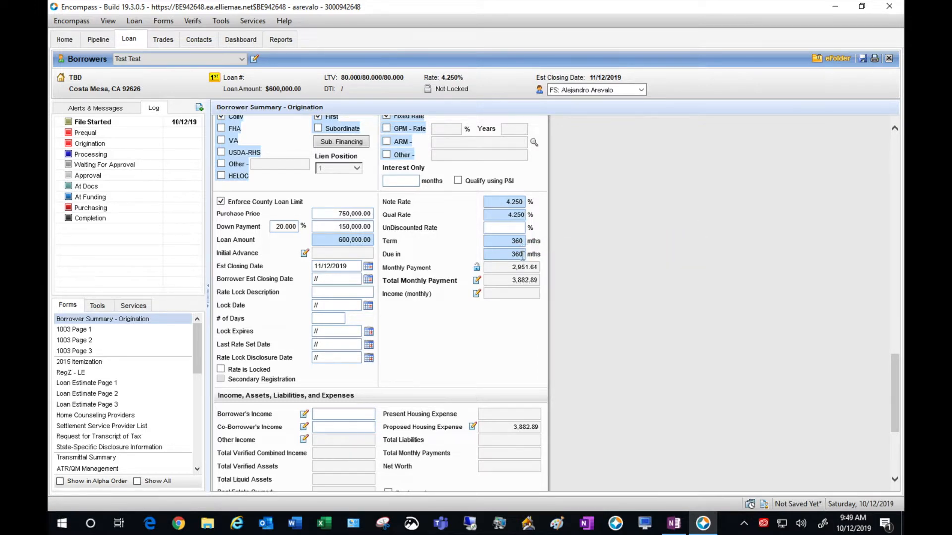
pyautogui.press('ctrl')
# - Calculate the borrower's base income as 25.00 hourly at 40 hours per week
pyautogui.scroll(-3, 575, 301)
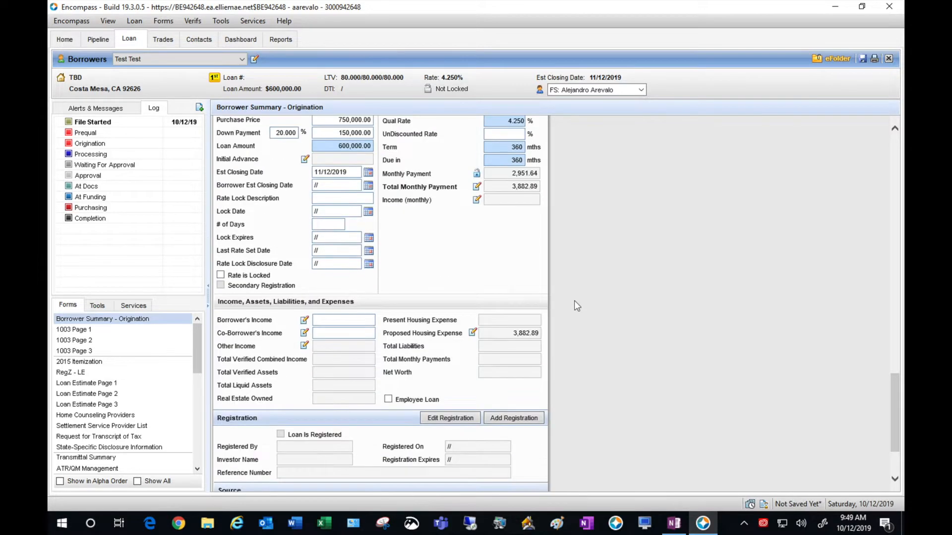
pyautogui.scroll(-1, 574, 300)
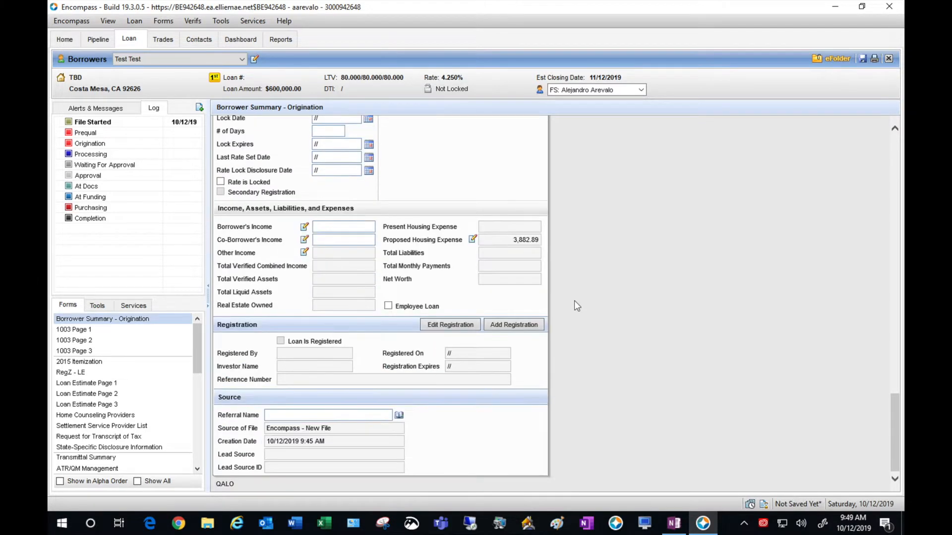
pyautogui.click(304, 227)
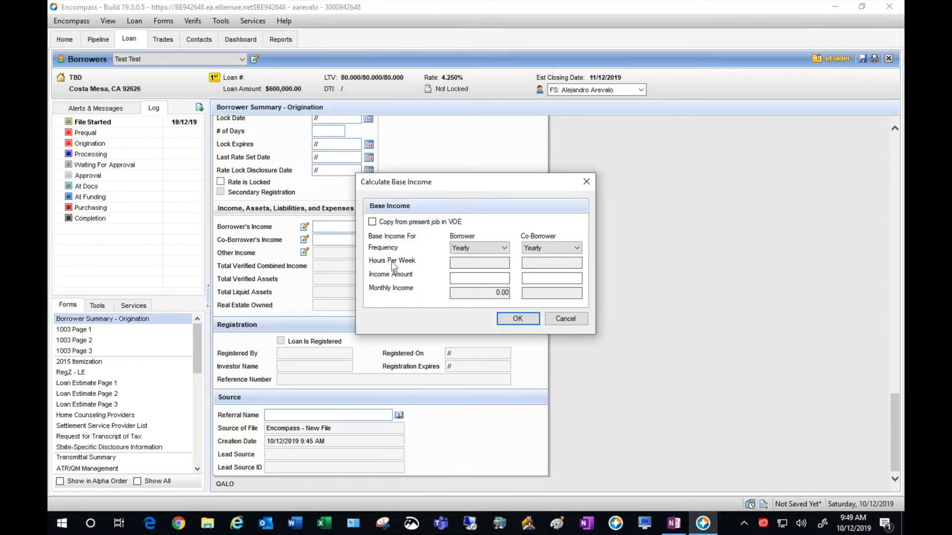
pyautogui.click(483, 248)
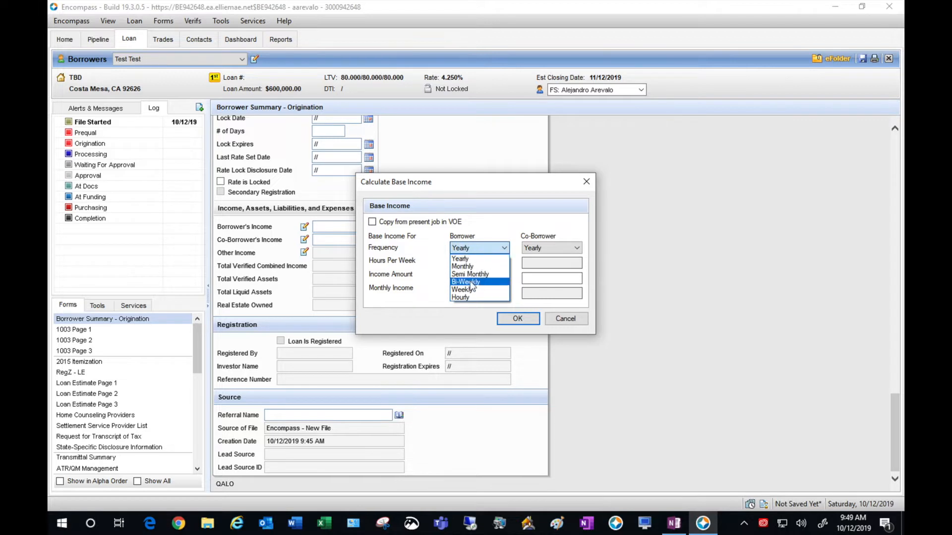
pyautogui.click(465, 298)
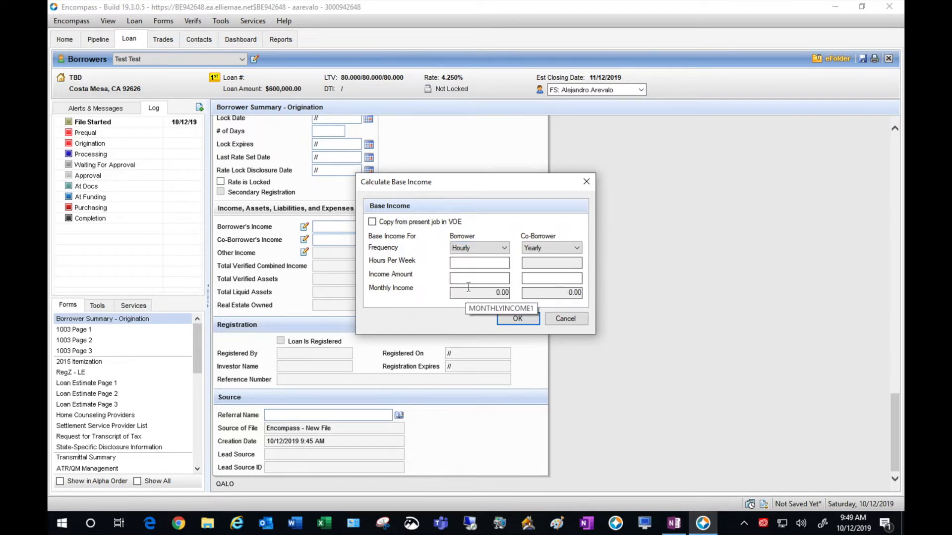
pyautogui.click(486, 261)
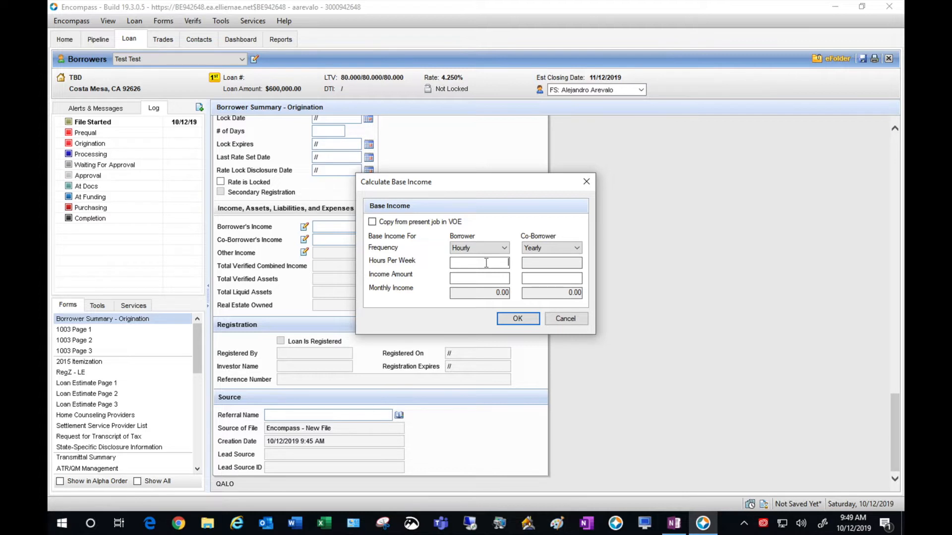
pyautogui.write('40')
pyautogui.write('25')
pyautogui.press('Tab')
# - Set the co-borrower's income to 2,500 semi-monthly and apply the calculated incomes
pyautogui.click(578, 249)
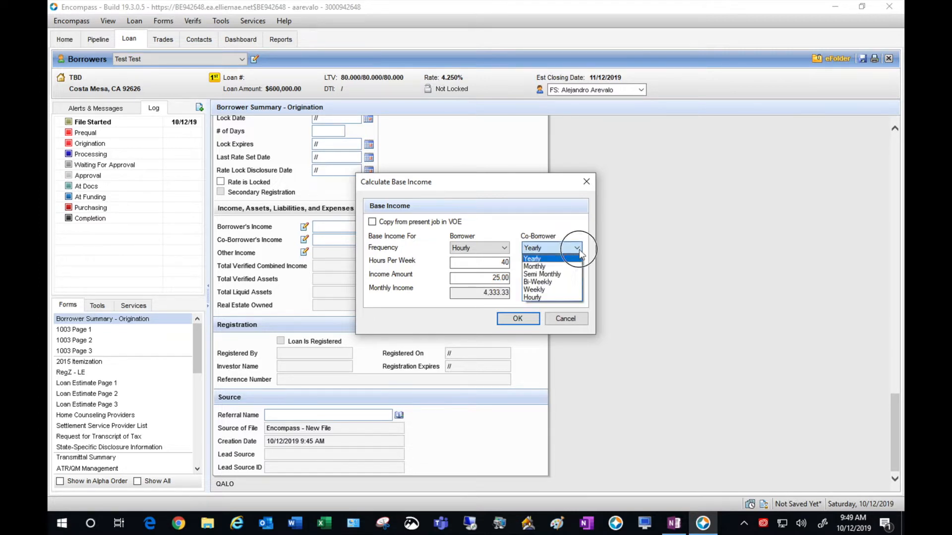
pyautogui.click(555, 274)
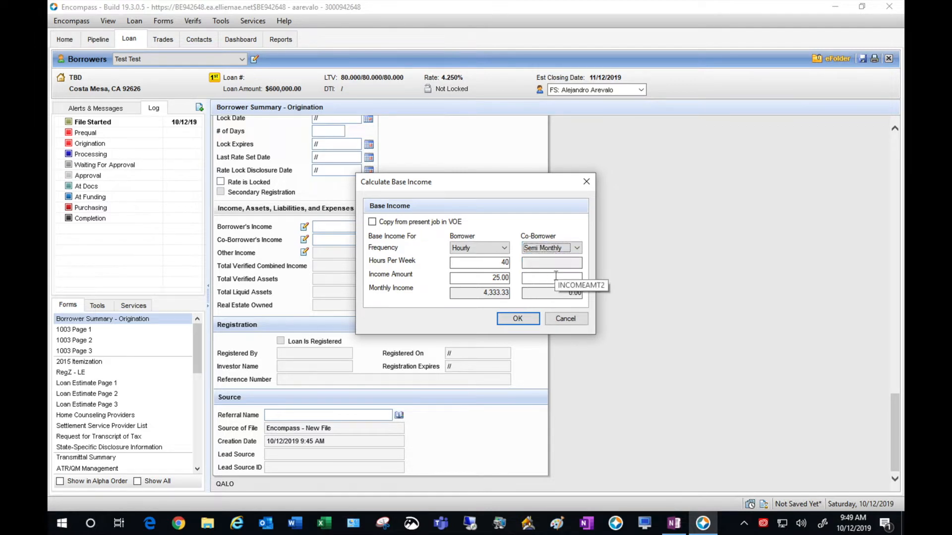
pyautogui.click(558, 264)
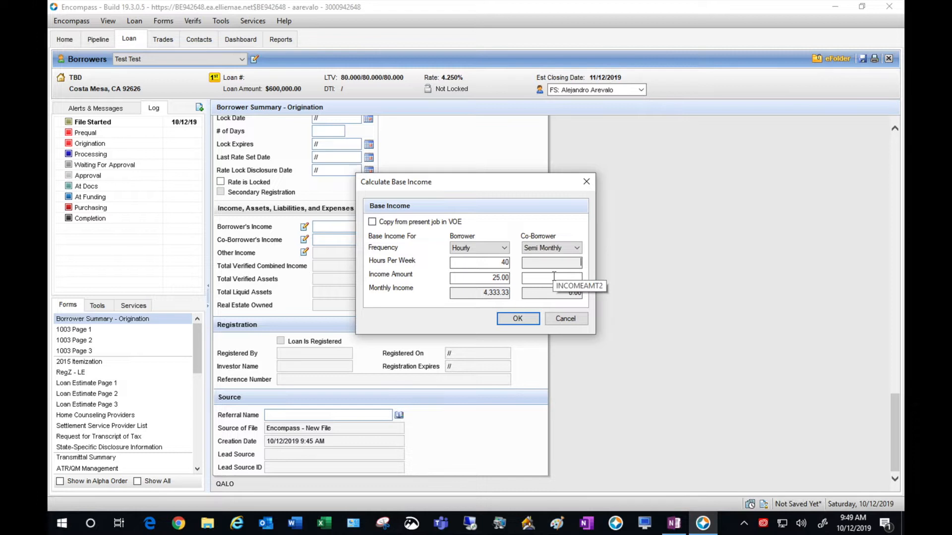
pyautogui.click(554, 276)
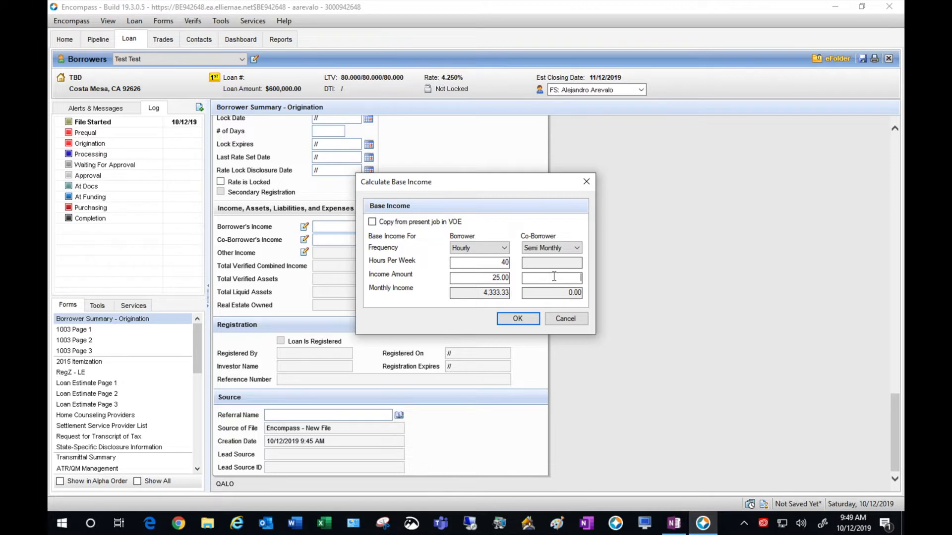
pyautogui.write('2,5')
pyautogui.write('00')
pyautogui.click(540, 294)
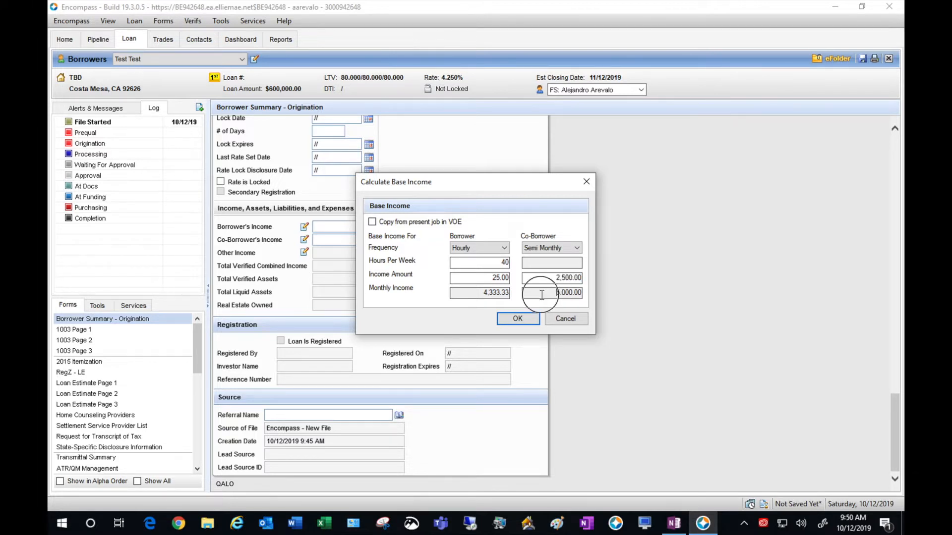
pyautogui.click(523, 318)
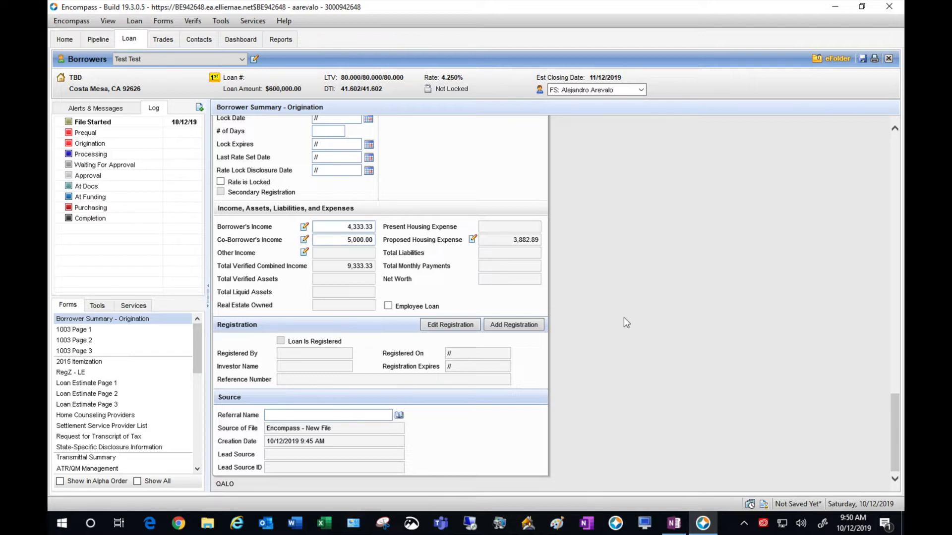
# - Start a loan registration and browse all contacts sorted by company name
pyautogui.click(526, 327)
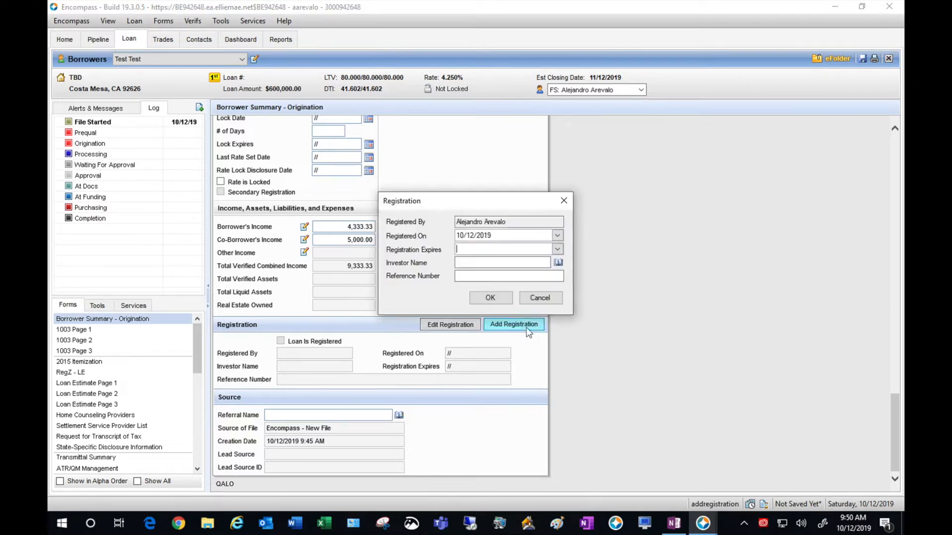
pyautogui.click(558, 263)
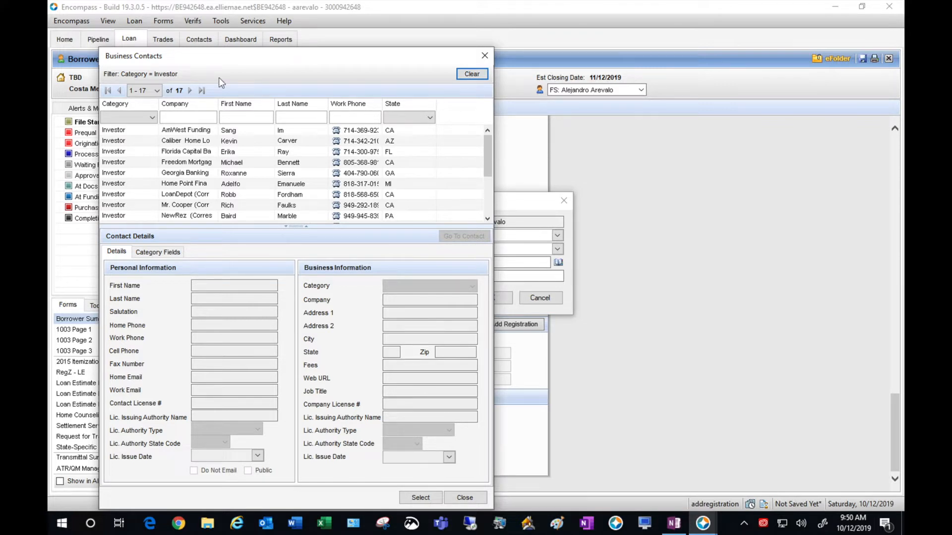
pyautogui.click(483, 74)
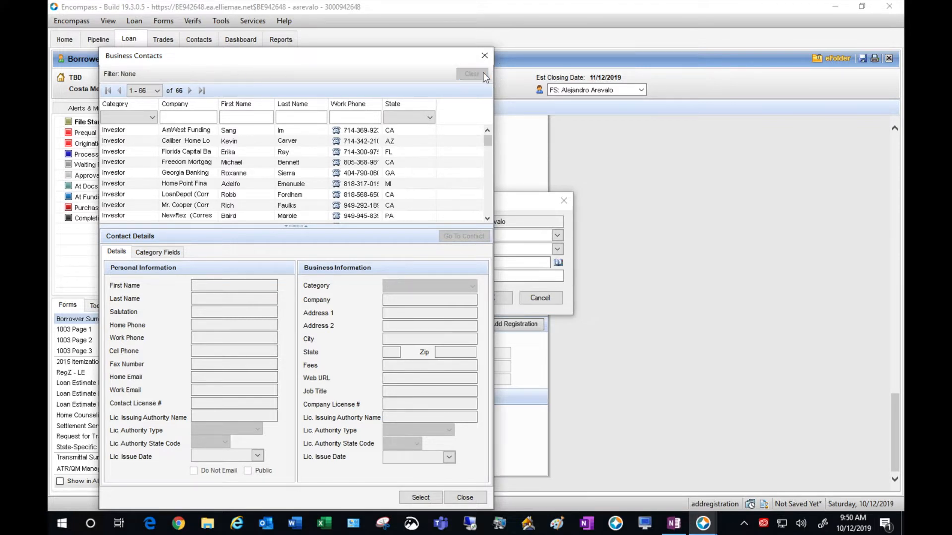
pyautogui.click(193, 104)
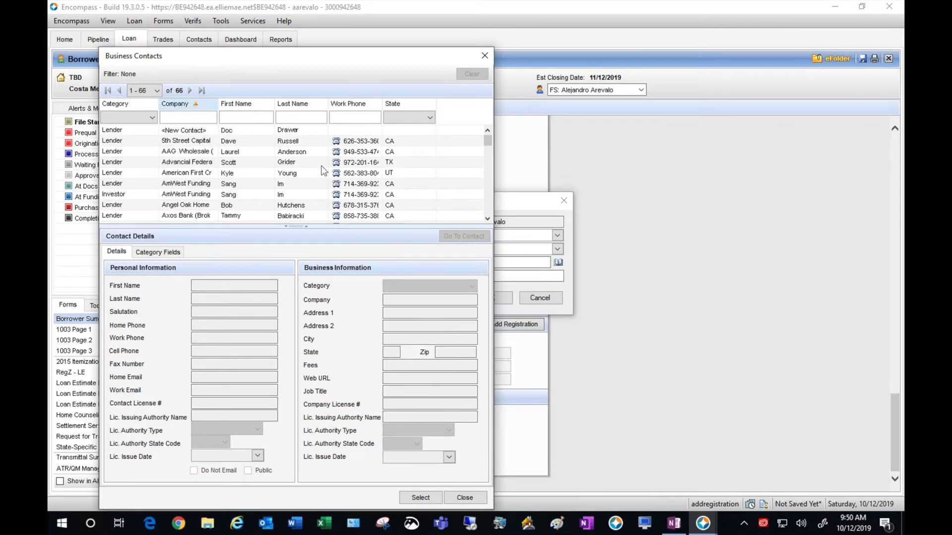
pyautogui.click(488, 219)
pyautogui.click(488, 218)
pyautogui.click(488, 219)
pyautogui.click(487, 219)
pyautogui.click(488, 219)
pyautogui.click(487, 219)
pyautogui.click(488, 219)
pyautogui.click(488, 219)
pyautogui.click(487, 219)
pyautogui.click(488, 218)
pyautogui.click(487, 218)
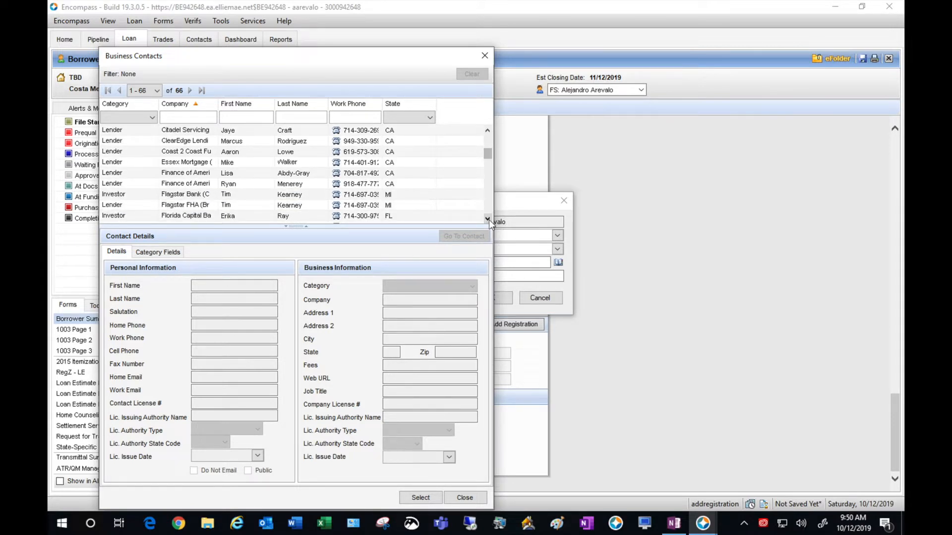
# - Choose Flagstar Bank (Correspondent) as the investor and confirm the registration
pyautogui.moveTo(219, 104); pyautogui.dragTo(293, 108)
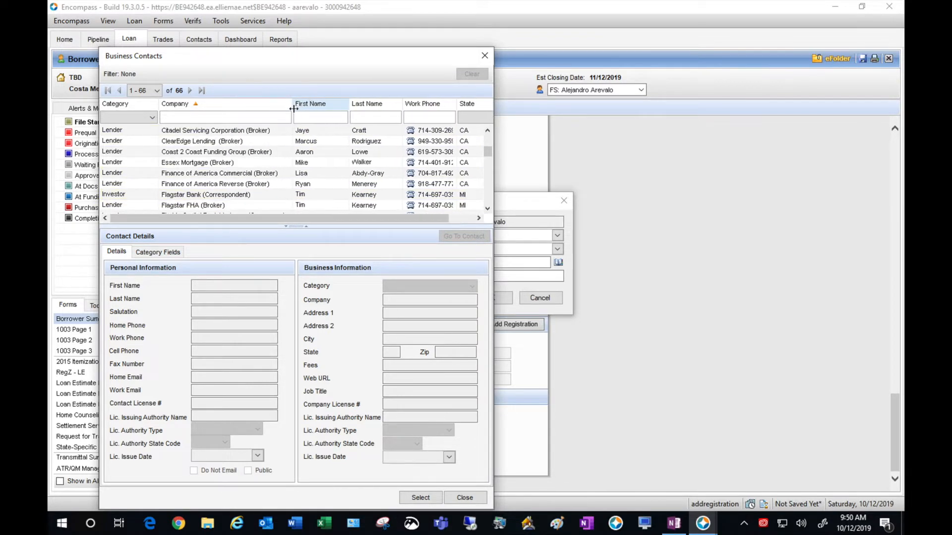
pyautogui.click(210, 195)
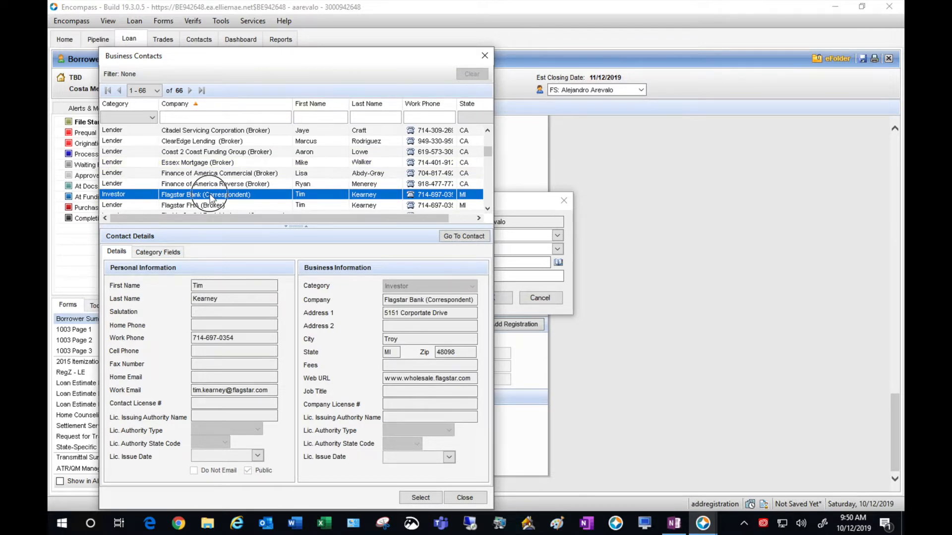
pyautogui.doubleClick(210, 194)
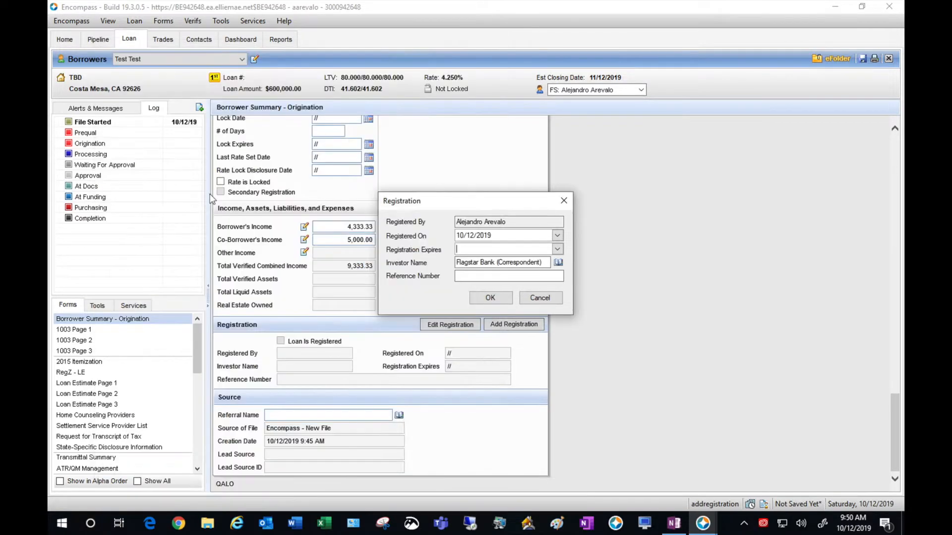
pyautogui.click(482, 299)
pyautogui.click(622, 353)
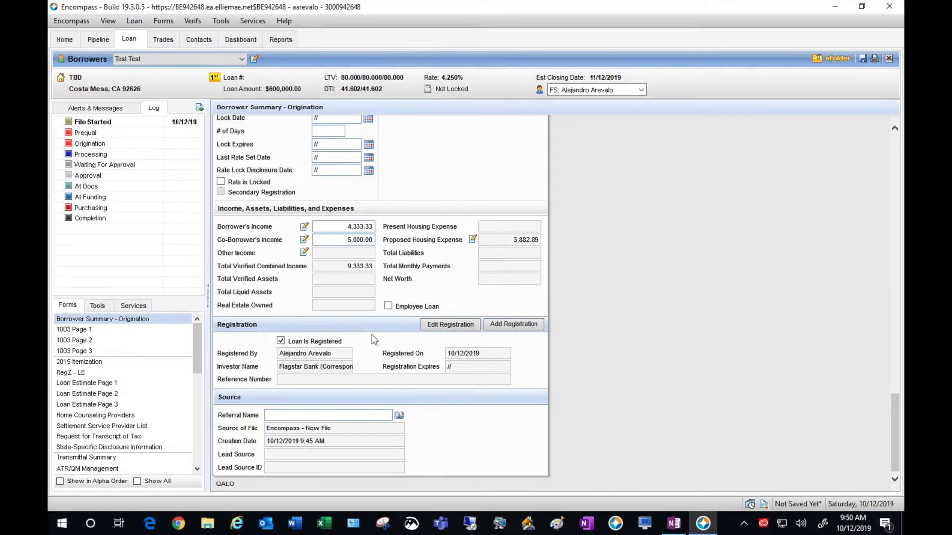
# - On 1003 Page 1, enter 1 unit and year built 1975
pyautogui.click(114, 332)
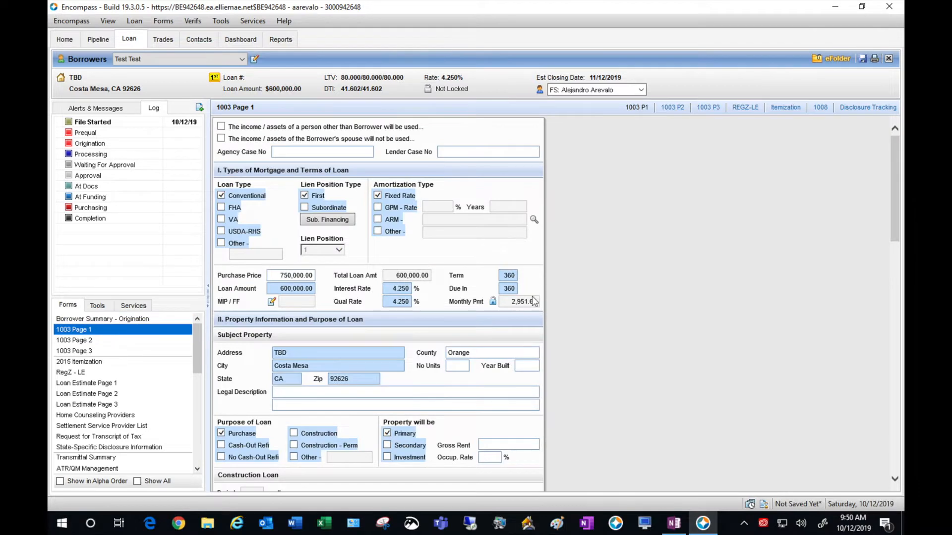
pyautogui.click(635, 267)
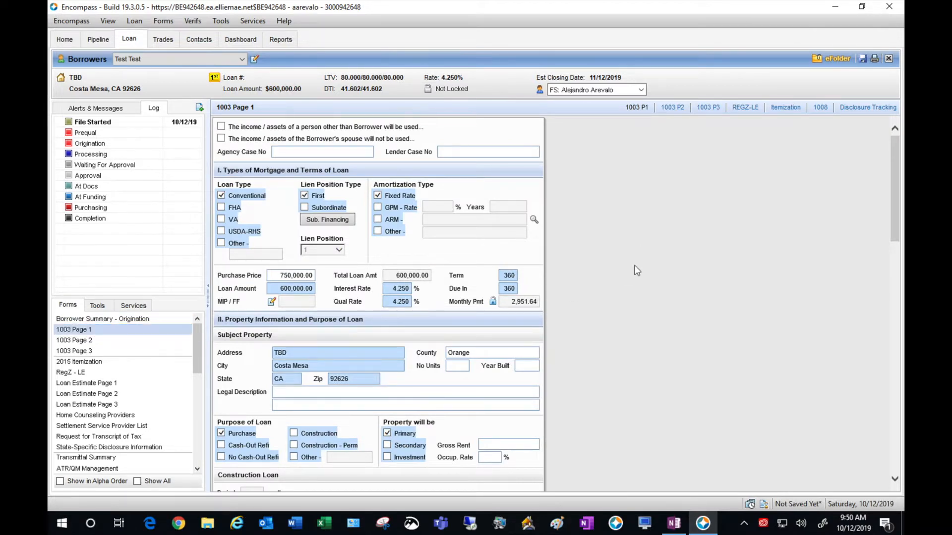
pyautogui.scroll(-4, 637, 271)
pyautogui.click(455, 273)
pyautogui.write('1')
pyautogui.press('Tab')
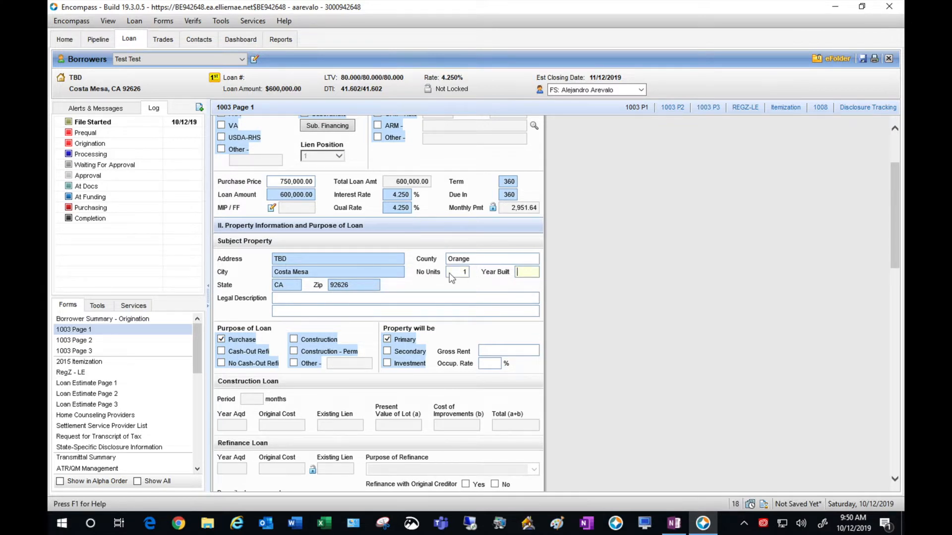
pyautogui.write('1975')
pyautogui.click(712, 294)
# - Set title manner to 'To be decided in escrow' and down payment source to Checking/Savings
pyautogui.scroll(-3, 712, 293)
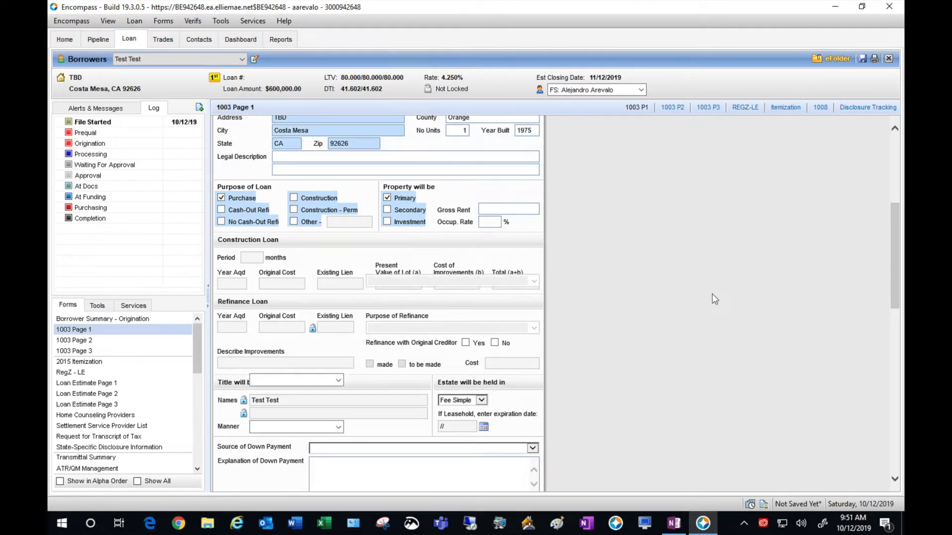
pyautogui.scroll(-1, 711, 294)
pyautogui.click(366, 438)
pyautogui.click(340, 382)
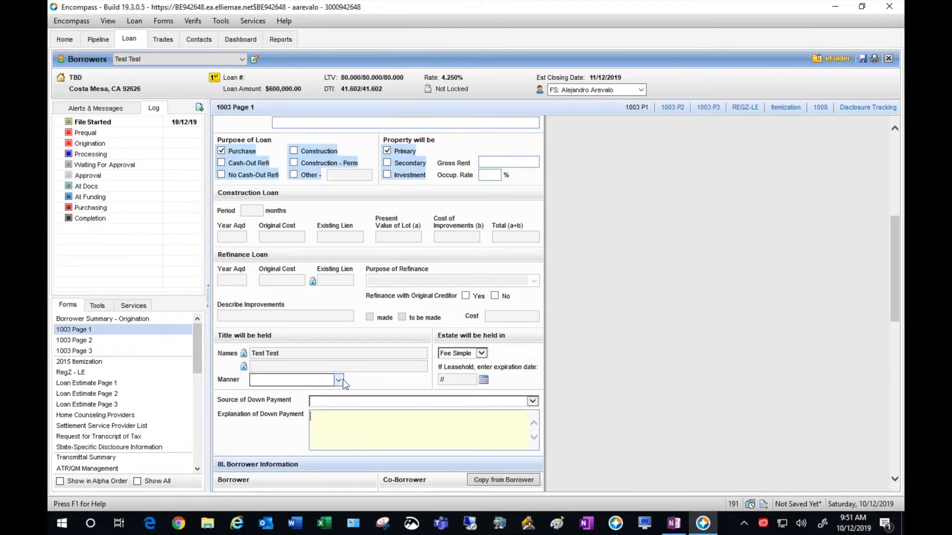
pyautogui.click(338, 380)
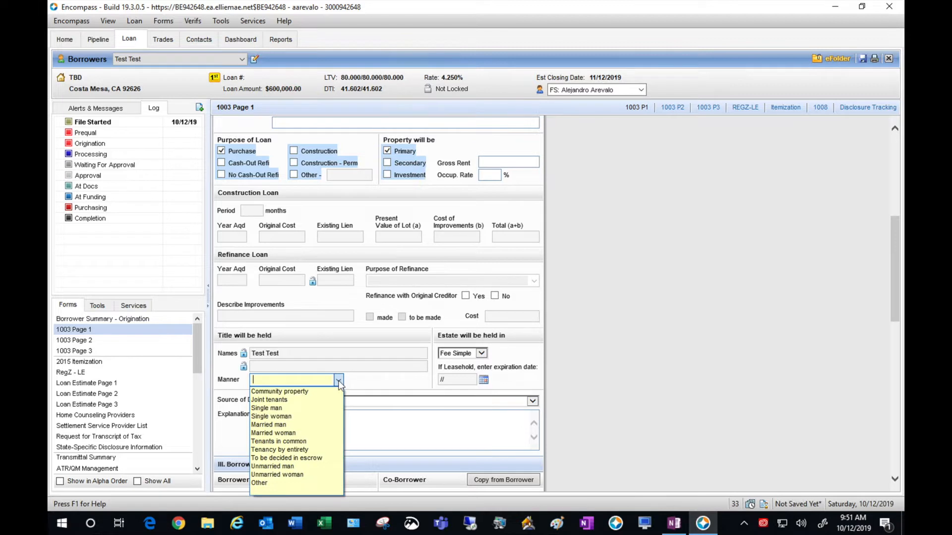
pyautogui.click(314, 457)
pyautogui.press('Tab')
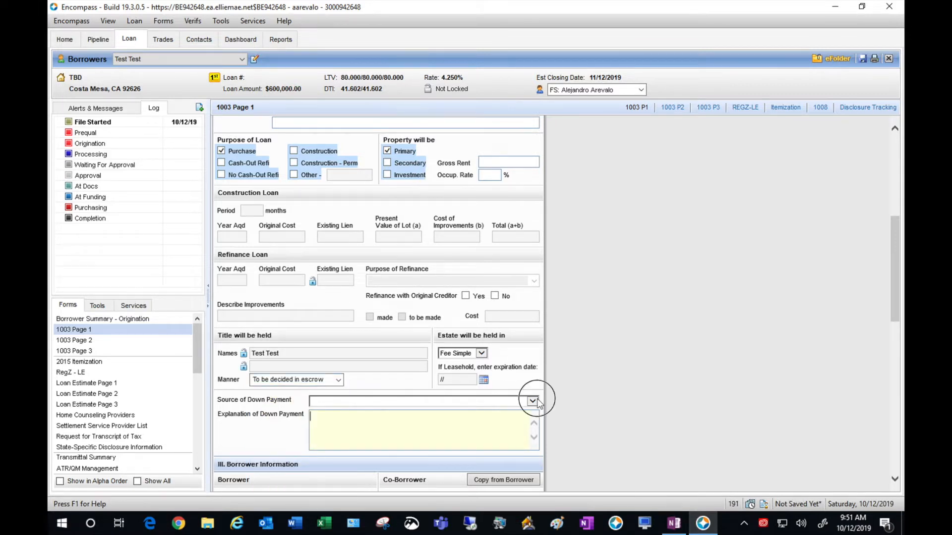
pyautogui.click(532, 401)
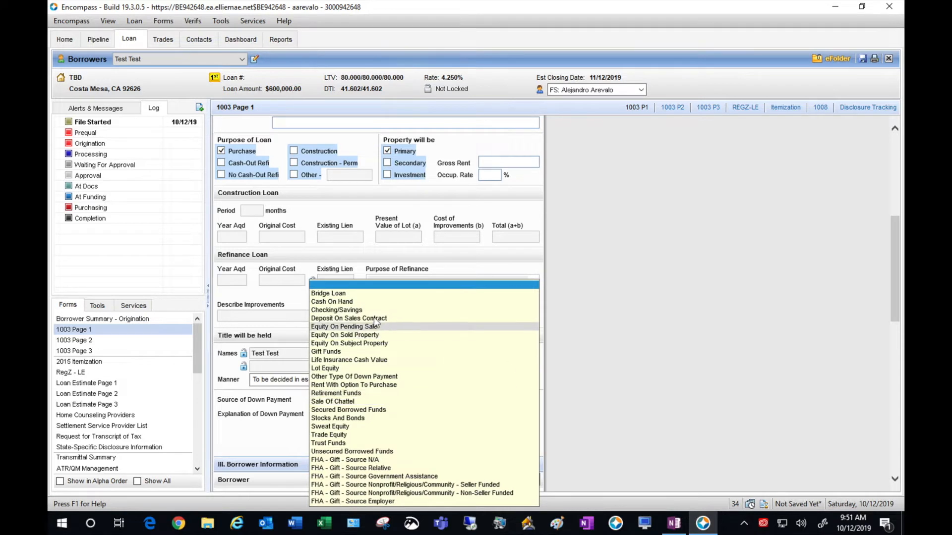
pyautogui.click(328, 309)
pyautogui.press('Tab')
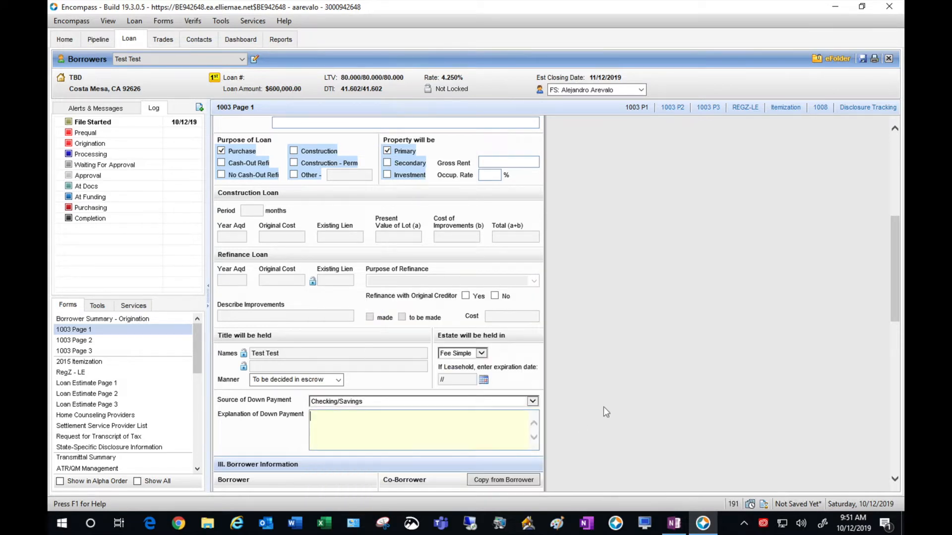
pyautogui.click(490, 431)
pyautogui.click(628, 417)
# - Give the borrower 12 years of school and one dependent aged 10
pyautogui.scroll(-1, 625, 412)
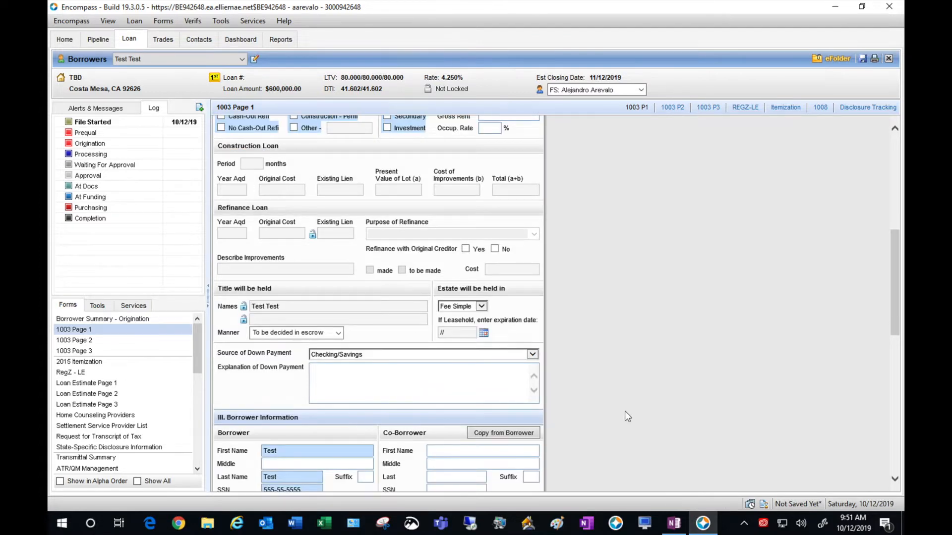
pyautogui.scroll(-4, 625, 411)
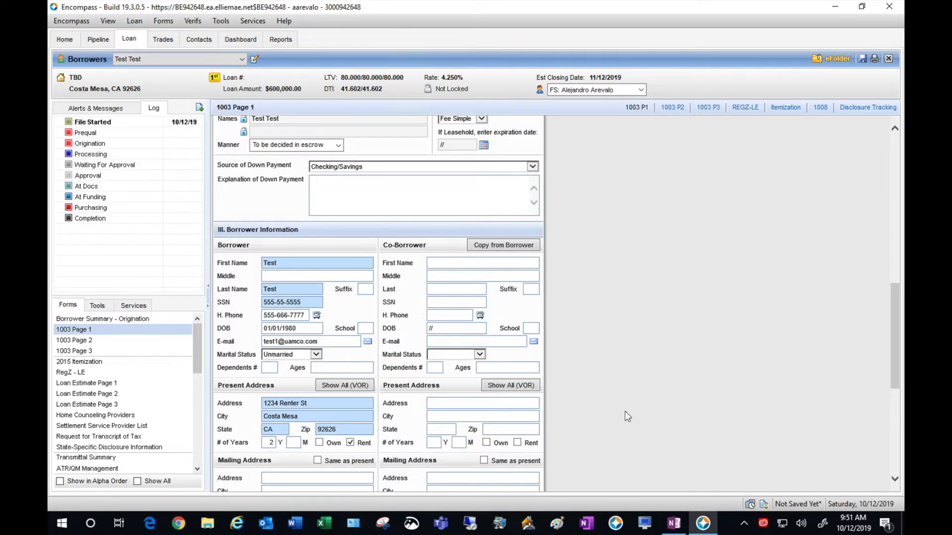
pyautogui.scroll(-1, 625, 412)
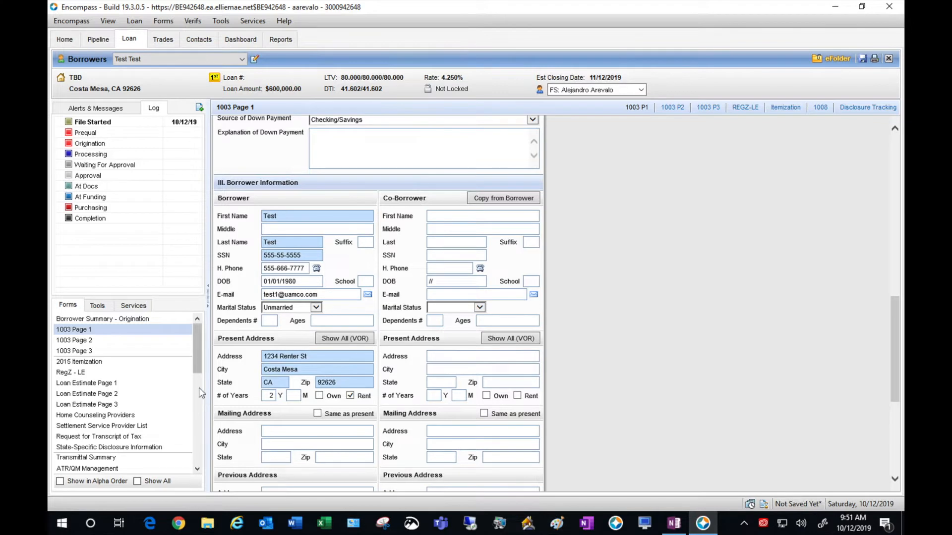
pyautogui.click(362, 279)
pyautogui.write('12')
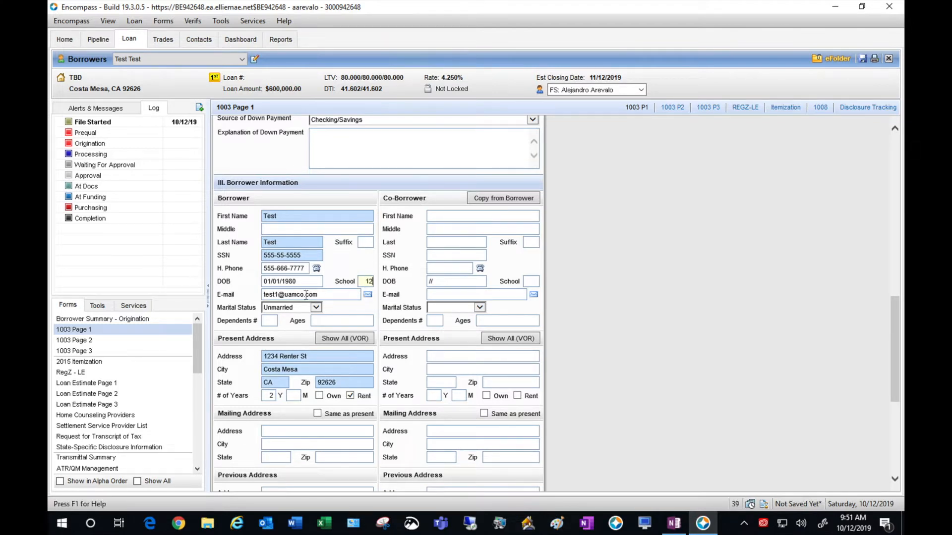
pyautogui.click(271, 320)
pyautogui.write('1')
pyautogui.click(333, 320)
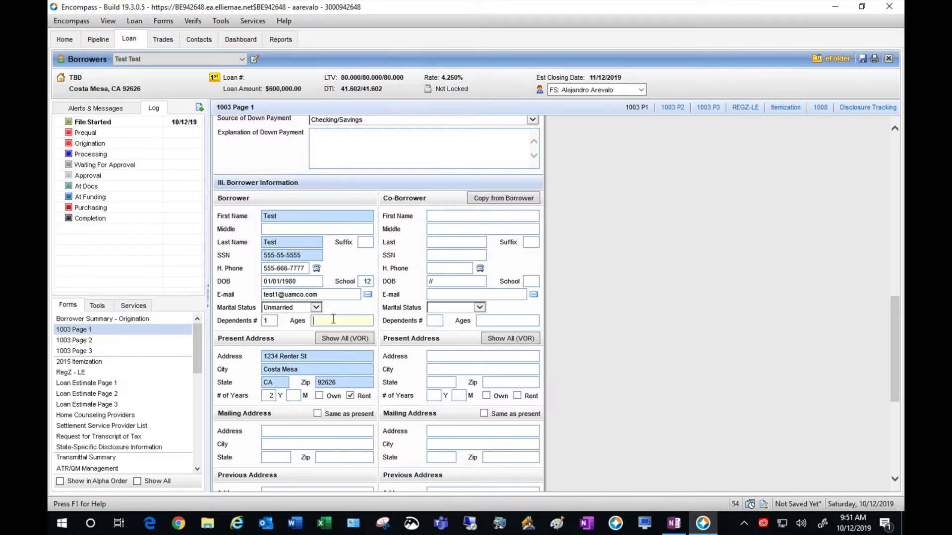
pyautogui.write('10')
pyautogui.click(805, 258)
# - Set the mailing address to 'Same as present'
pyautogui.scroll(-2, 804, 258)
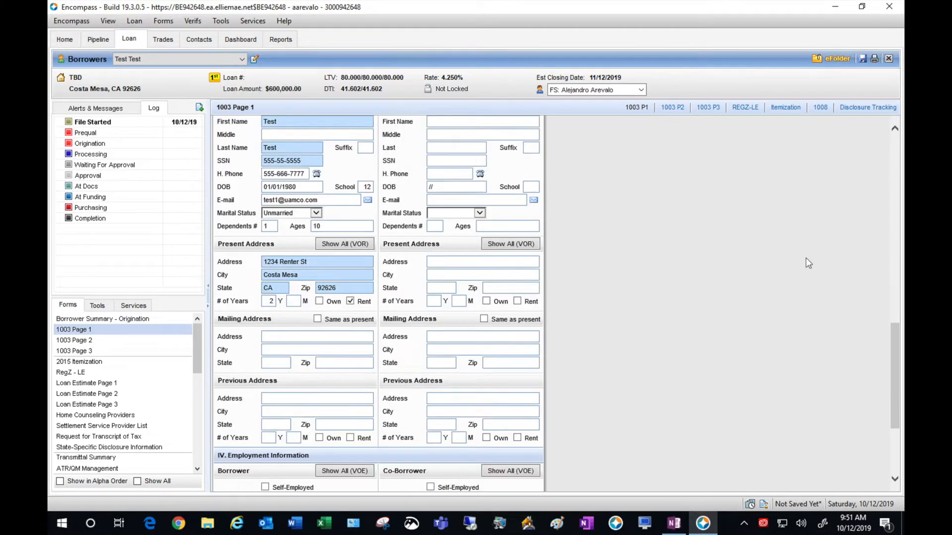
pyautogui.click(318, 319)
pyautogui.click(584, 320)
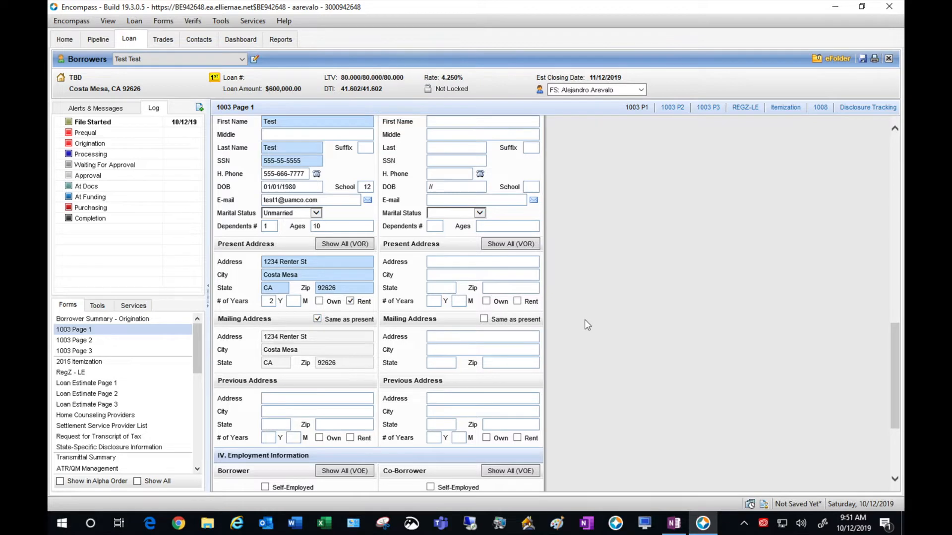
pyautogui.scroll(-2, 585, 321)
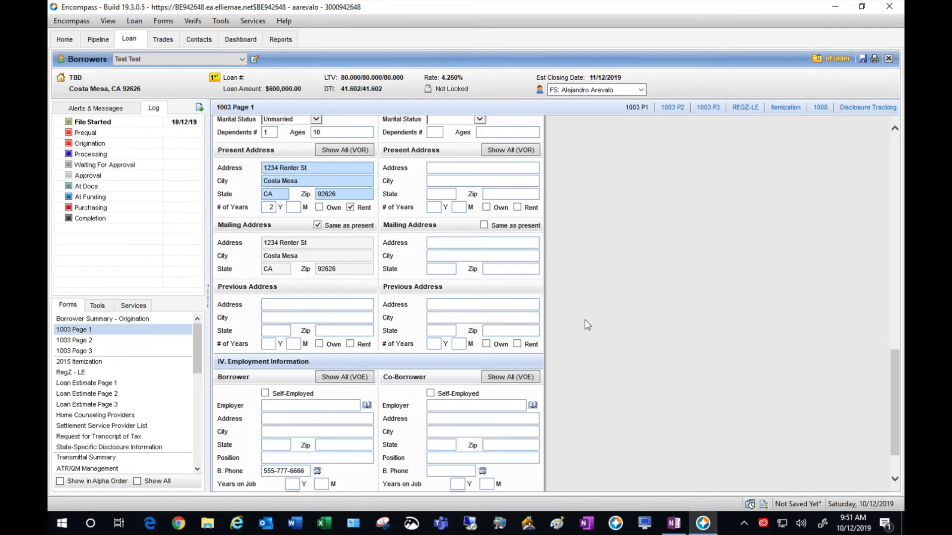
pyautogui.scroll(-2, 587, 324)
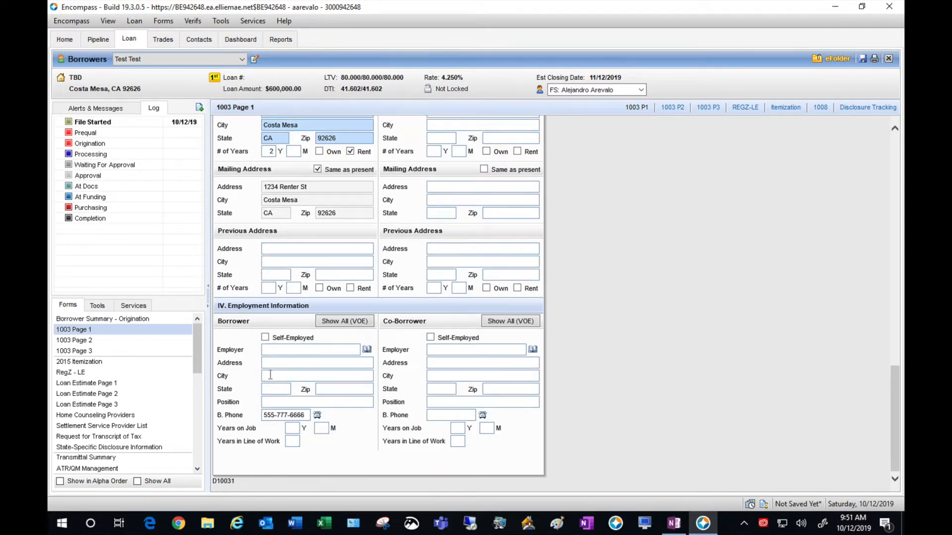
# - Enter employer United American Mortgage, 3198-F Airport Loop Dr, zip 92626, position Test Job
pyautogui.click(292, 350)
pyautogui.write('United Ame')
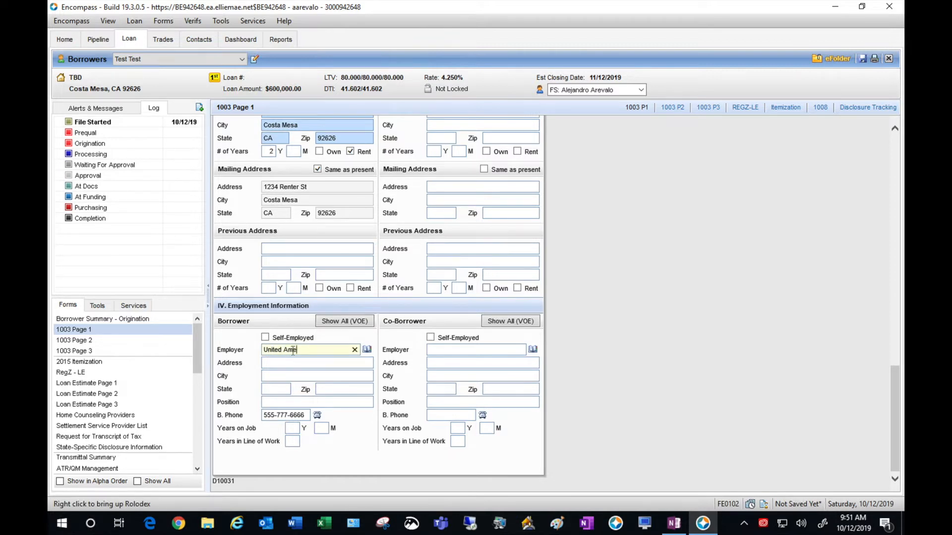
pyautogui.write('rican Mortgage')
pyautogui.press('Tab')
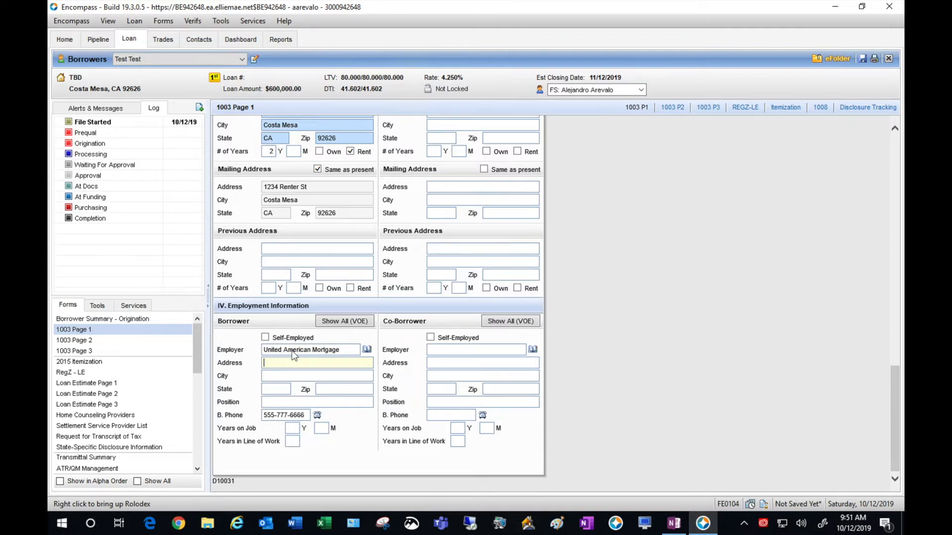
pyautogui.write('3198-F Airport Loop Dr')
pyautogui.press('Tab')
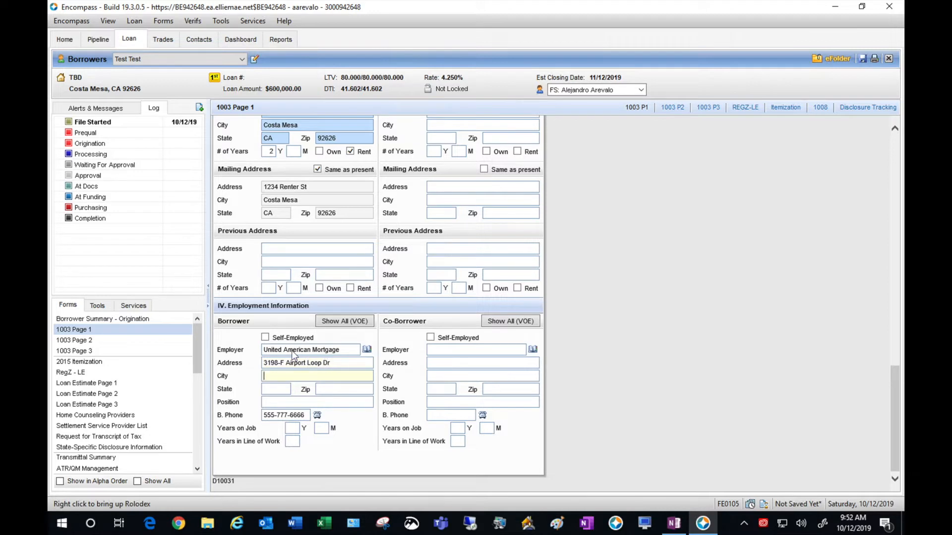
pyautogui.press('Tab')
pyautogui.write('92626')
pyautogui.press('Tab')
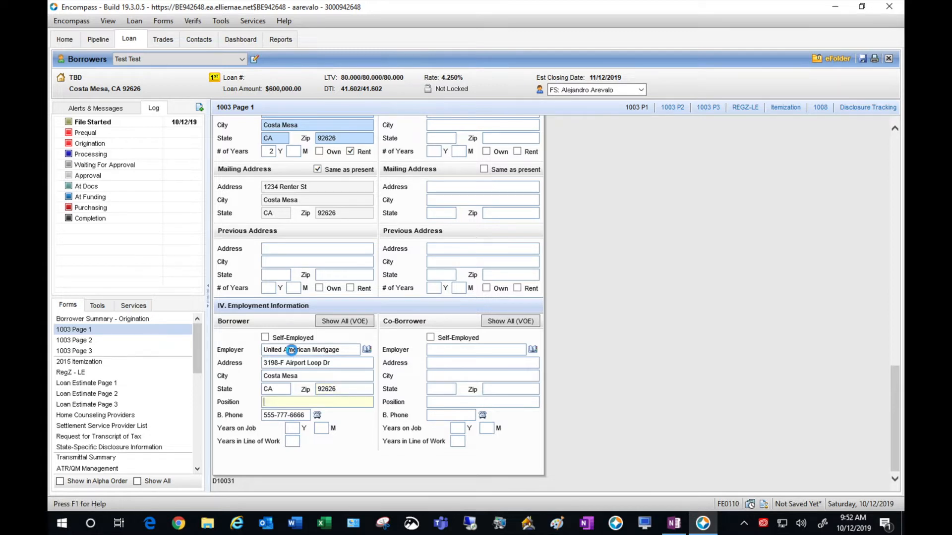
pyautogui.write('Test Job')
pyautogui.click(719, 274)
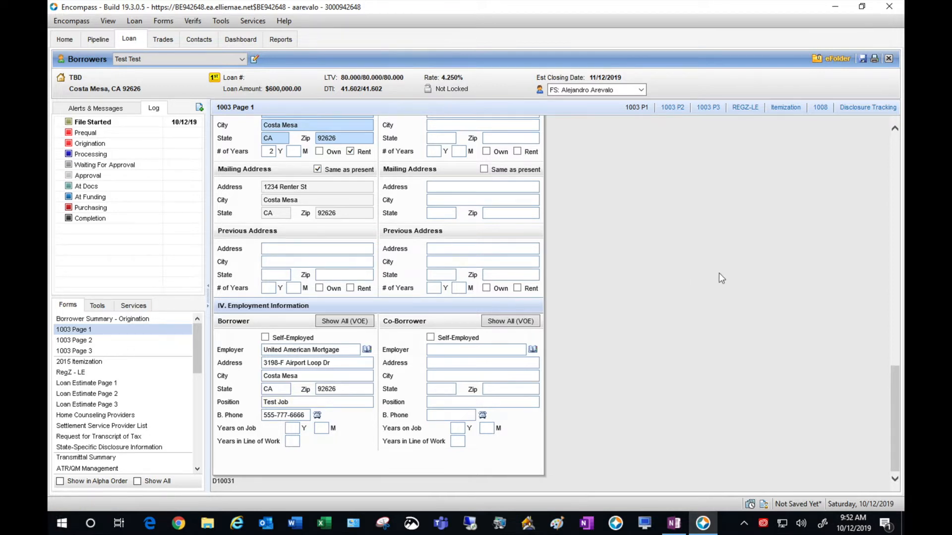
# - Enter 2 years on the job and 5 years in the line of work
pyautogui.click(293, 427)
pyautogui.write('2')
pyautogui.click(294, 438)
pyautogui.write('5')
pyautogui.click(716, 352)
pyautogui.click(122, 341)
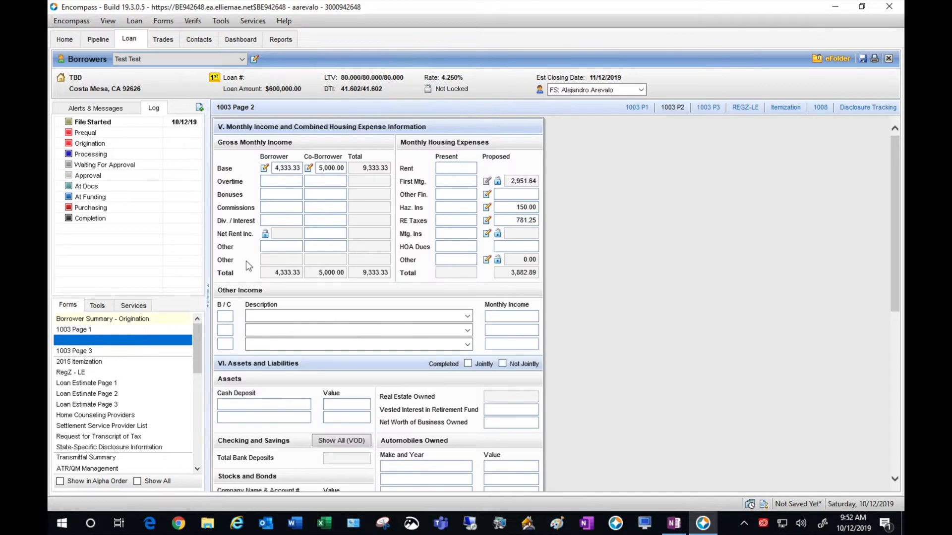
# - Remove the co-borrower's 2,500 and 5,000 base income, leaving 4,333.33 total
pyautogui.click(310, 169)
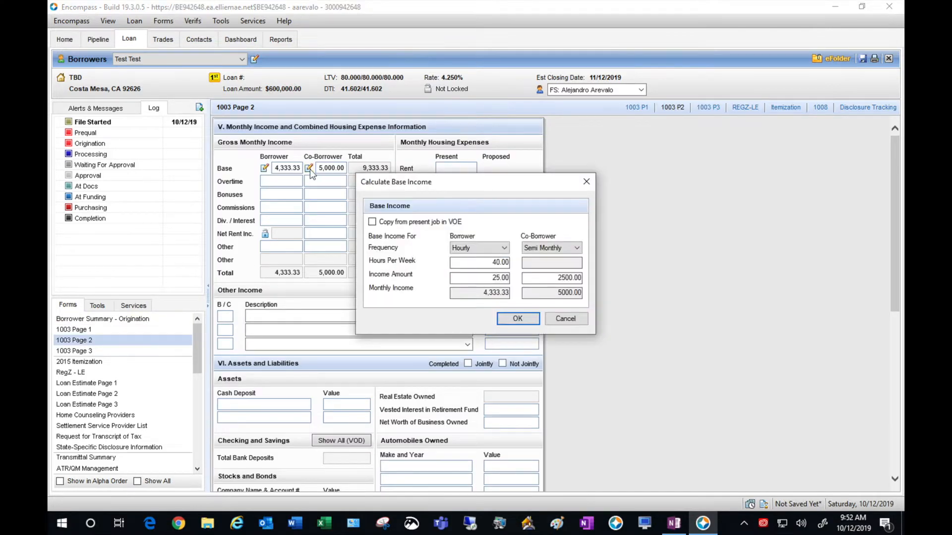
pyautogui.moveTo(543, 279); pyautogui.dragTo(601, 276)
pyautogui.press('BackSpace')
pyautogui.click(647, 286)
pyautogui.click(516, 319)
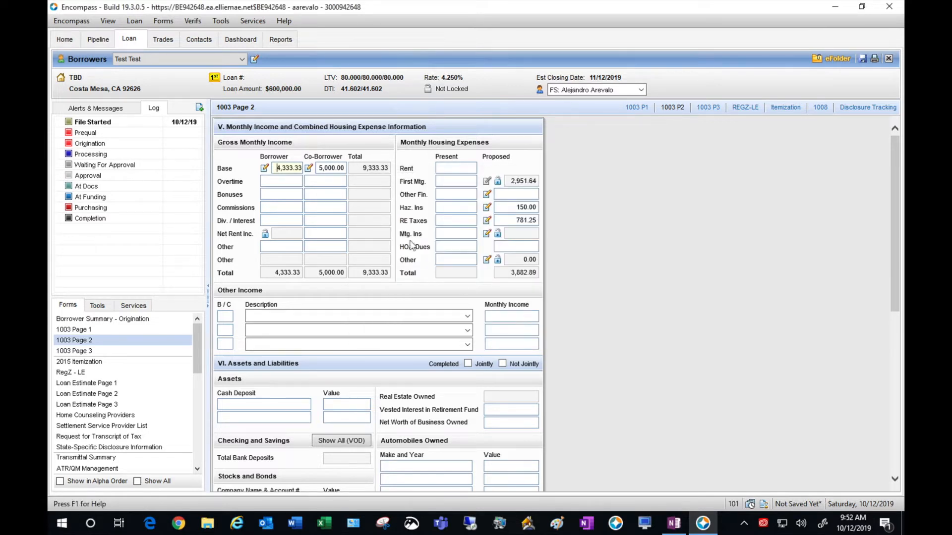
pyautogui.moveTo(322, 167); pyautogui.dragTo(361, 173)
pyautogui.press('BackSpace')
pyautogui.click(333, 191)
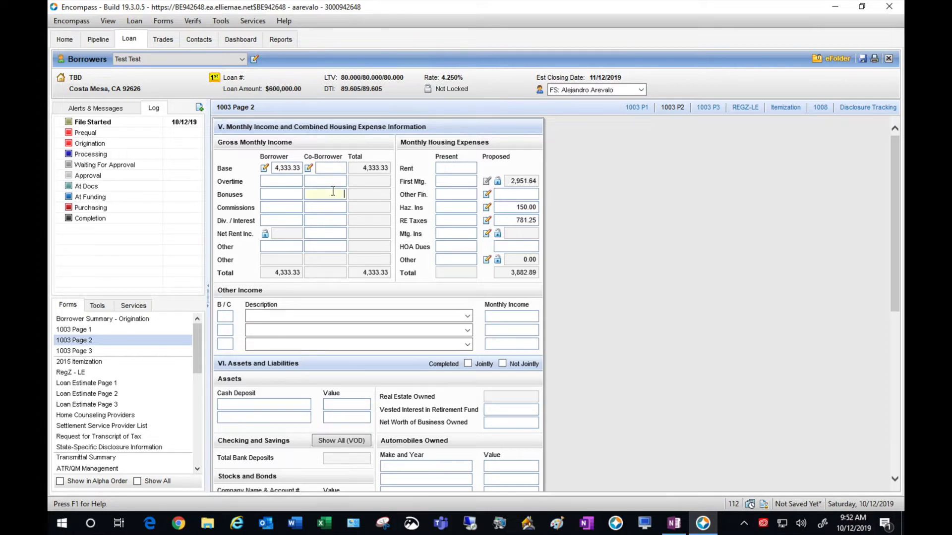
pyautogui.click(609, 224)
# - Set present rent to 1,750.00
pyautogui.click(465, 170)
pyautogui.write('1750')
pyautogui.click(766, 195)
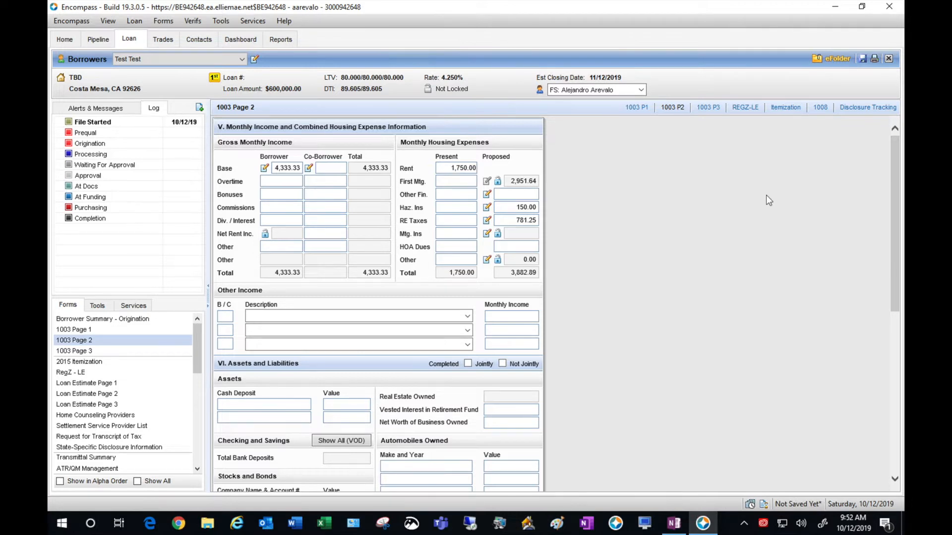
pyautogui.scroll(-1, 766, 196)
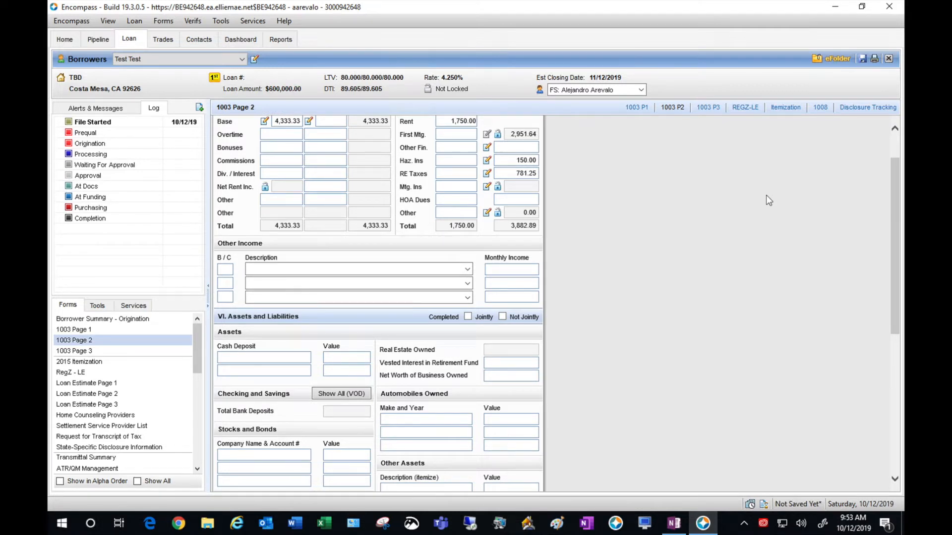
pyautogui.scroll(-1, 769, 200)
# - Add a new borrower deposit verification for Bank of Internet
pyautogui.scroll(-1, 768, 201)
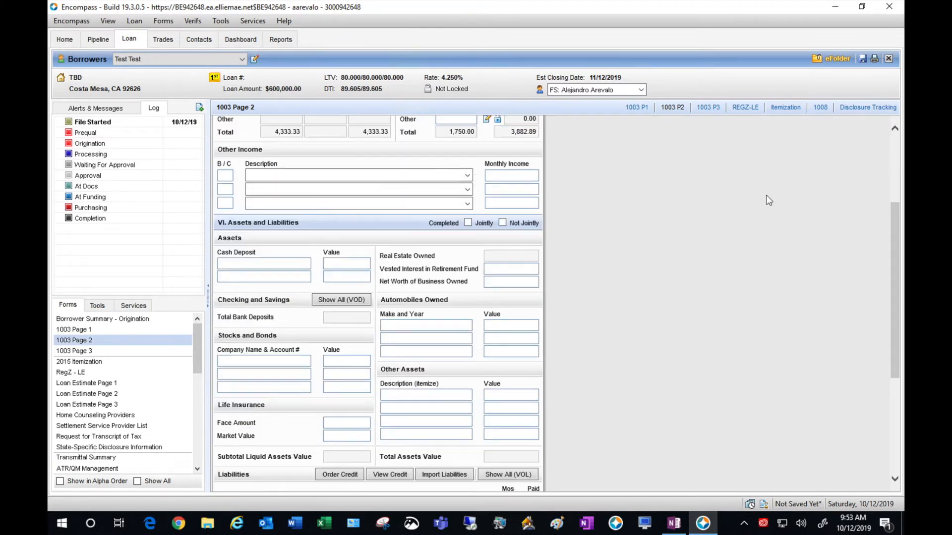
pyautogui.click(333, 300)
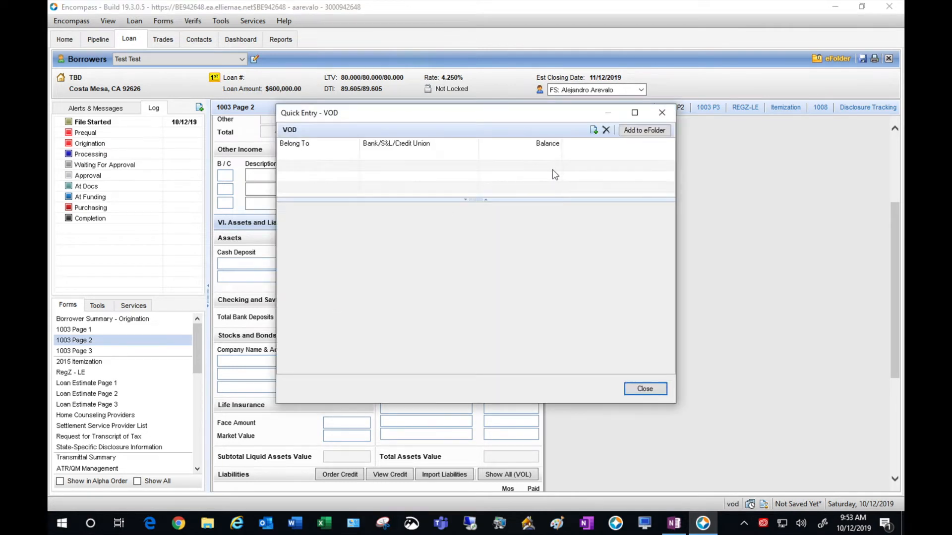
pyautogui.click(593, 130)
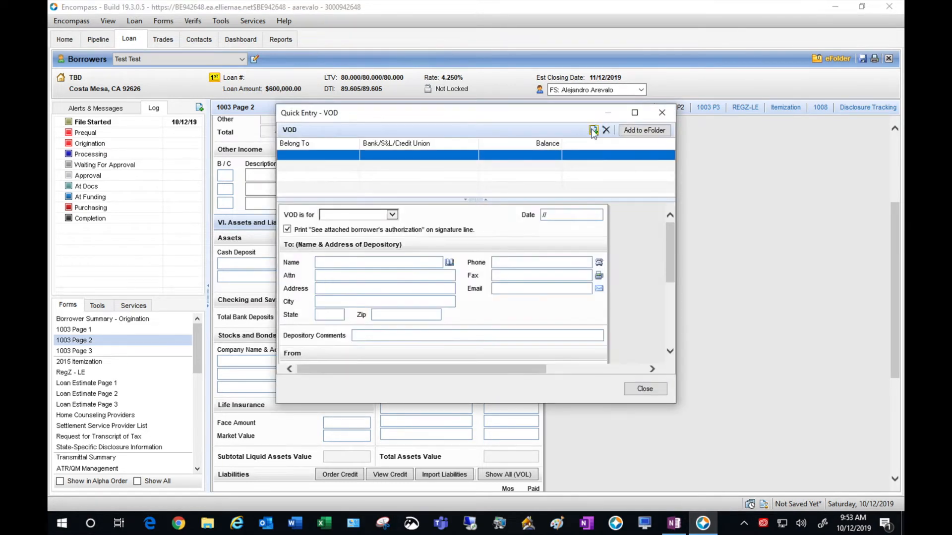
pyautogui.click(393, 215)
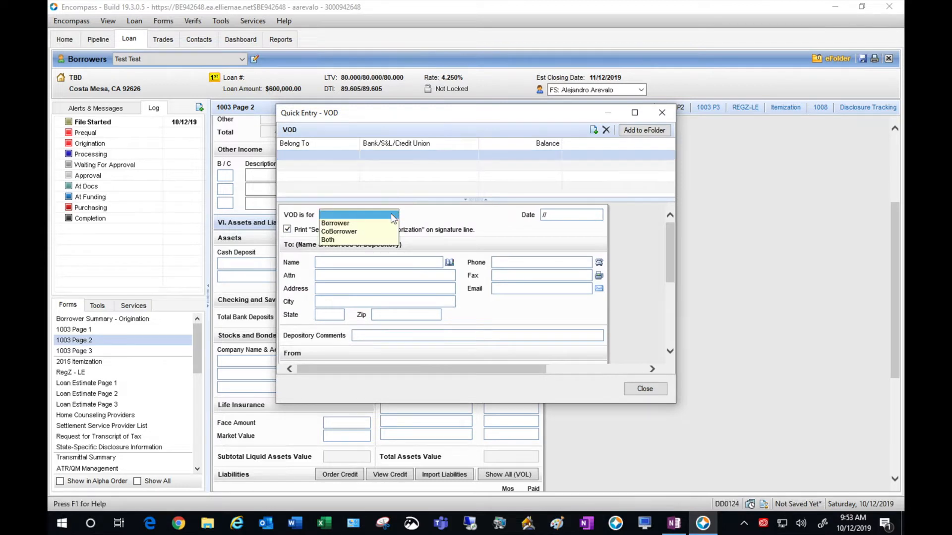
pyautogui.click(375, 222)
pyautogui.click(475, 222)
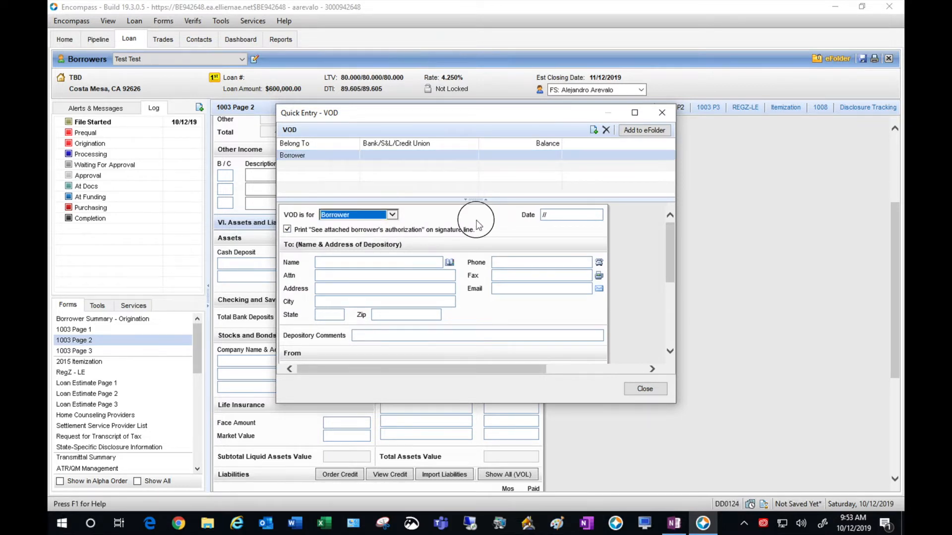
pyautogui.click(368, 259)
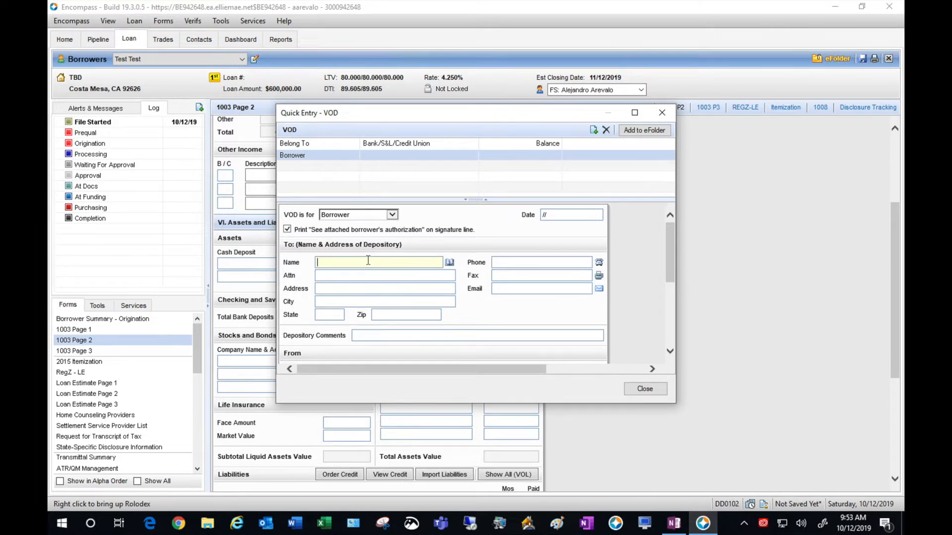
pyautogui.write('Bank of Internet')
pyautogui.press('Tab')
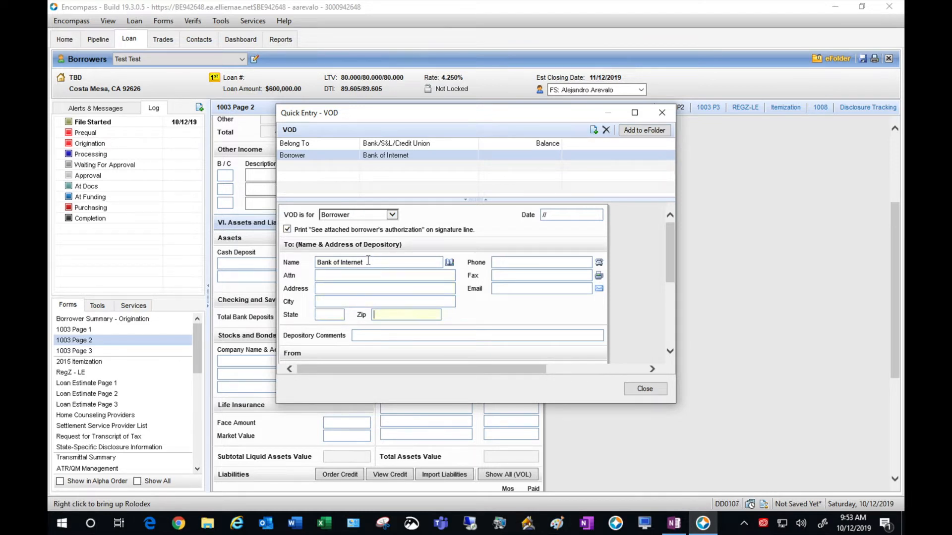
pyautogui.click(668, 235)
pyautogui.moveTo(668, 234); pyautogui.dragTo(665, 276)
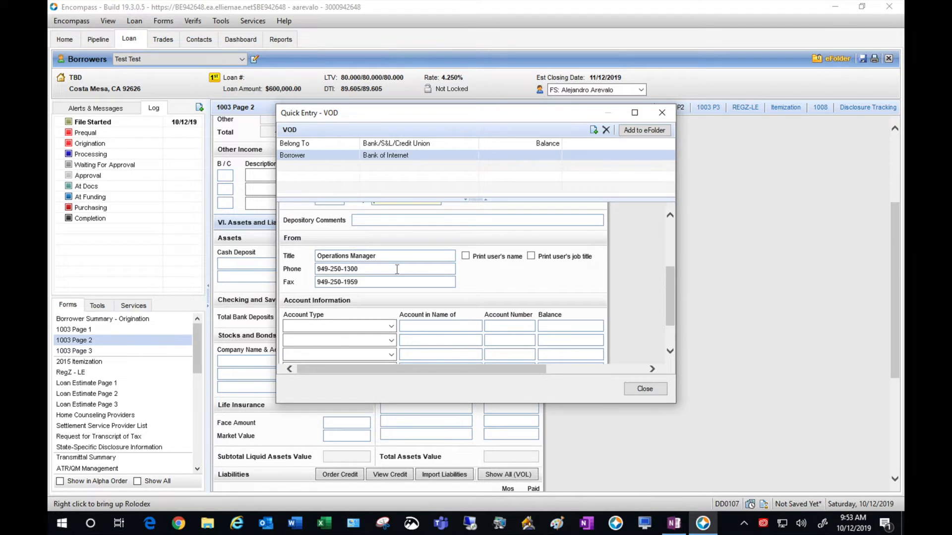
# - Clear the sender's title, phone and fax on the verification
pyautogui.moveTo(401, 257); pyautogui.dragTo(317, 272)
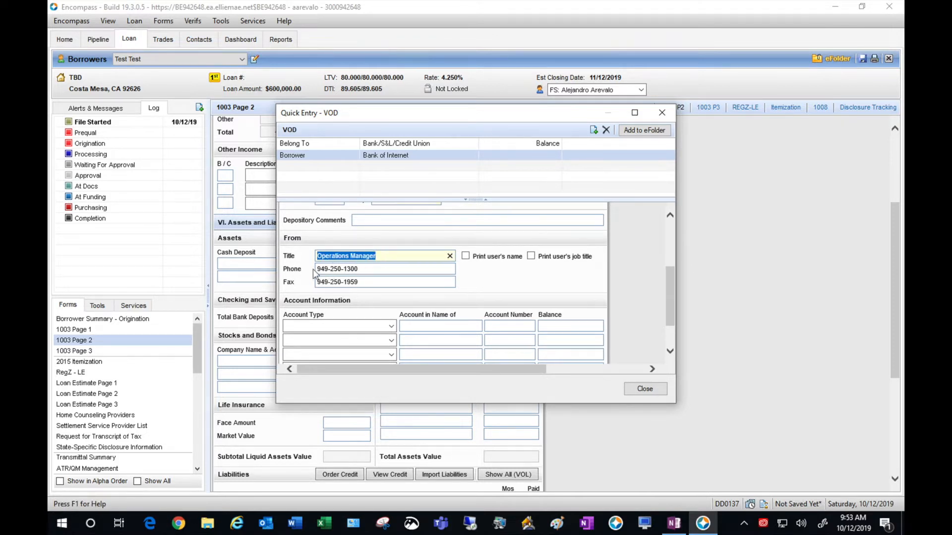
pyautogui.press('BackSpace')
pyautogui.press('Tab')
pyautogui.press('BackSpace')
pyautogui.press('Tab')
pyautogui.press('BackSpace')
pyautogui.moveTo(674, 309); pyautogui.dragTo(674, 326)
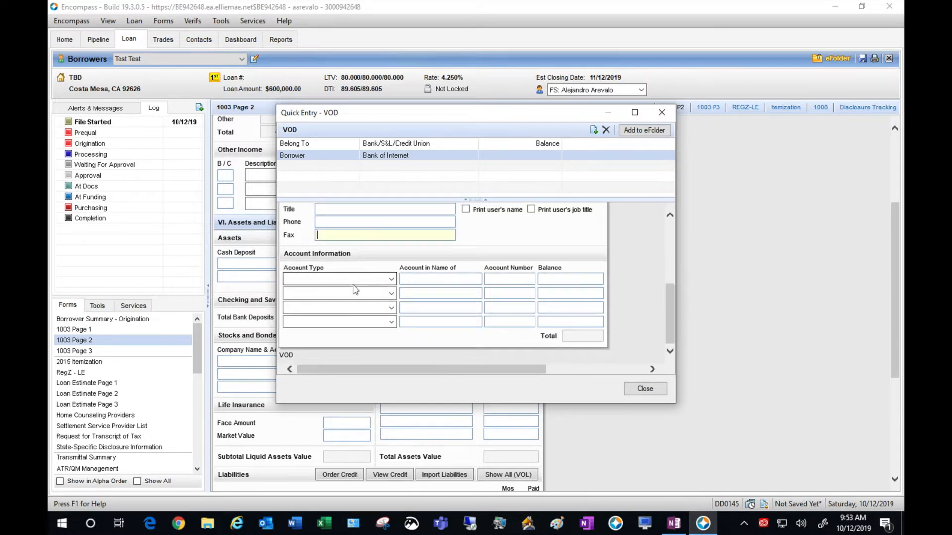
# - Add a Savings Account with its account number and a 200,000 balance
pyautogui.click(390, 279)
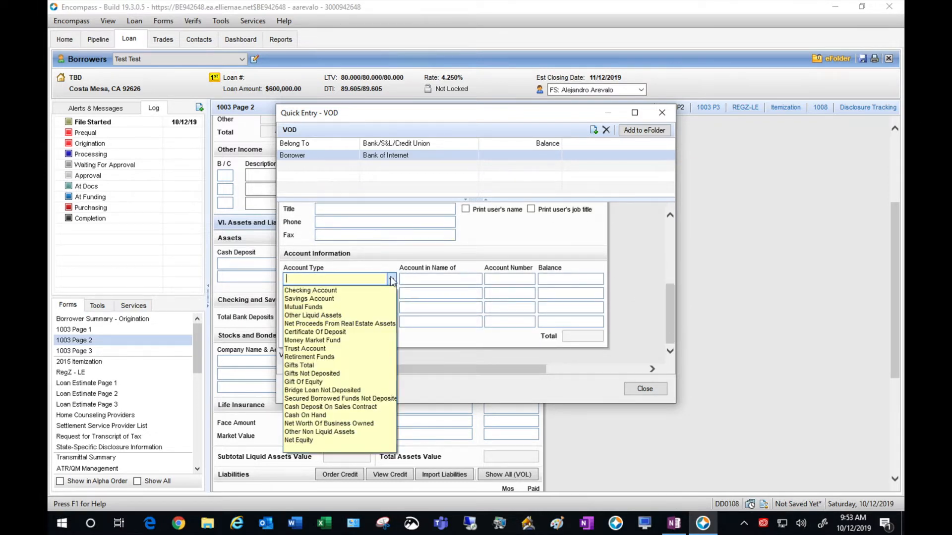
pyautogui.click(358, 299)
pyautogui.click(430, 279)
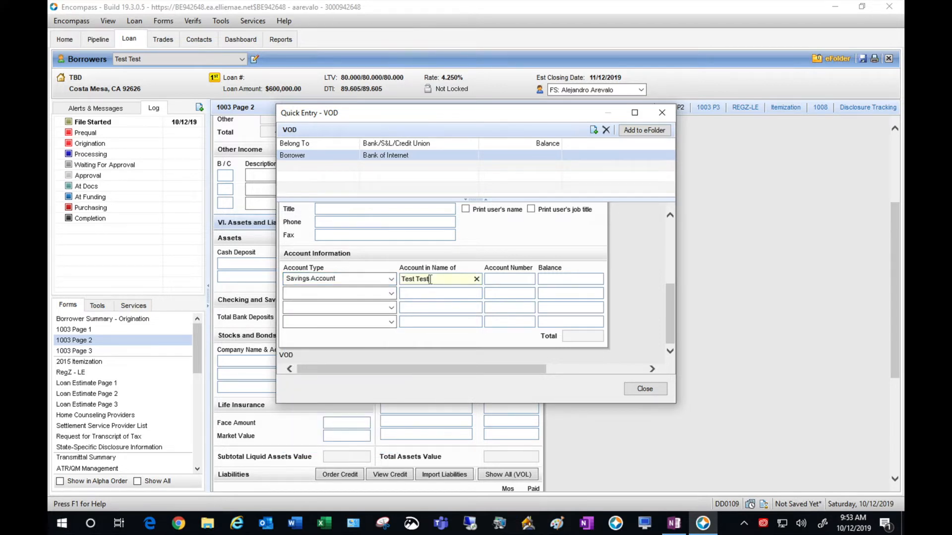
pyautogui.click(504, 280)
pyautogui.write('x001')
pyautogui.click(546, 280)
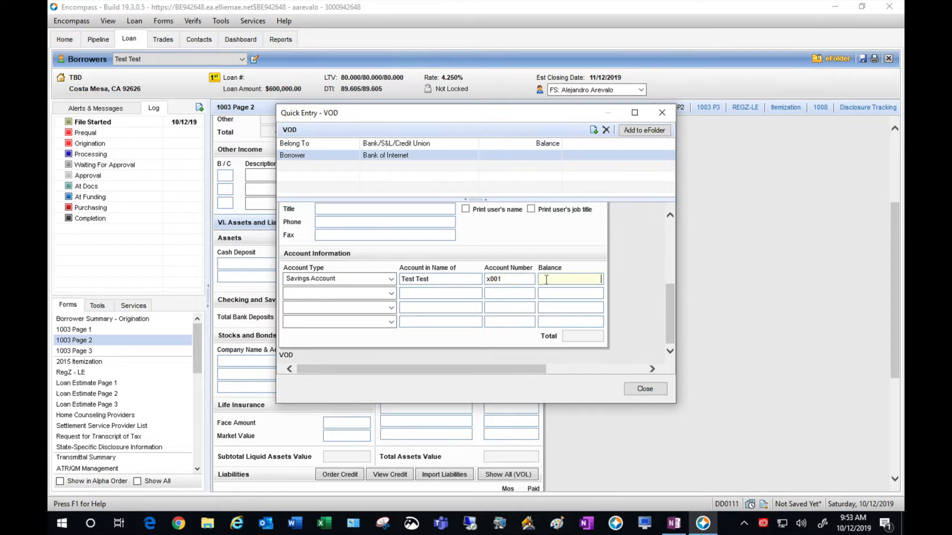
pyautogui.write('200000')
# - Add a Checking Account with its account number and a 20,000 balance, then close
pyautogui.click(391, 293)
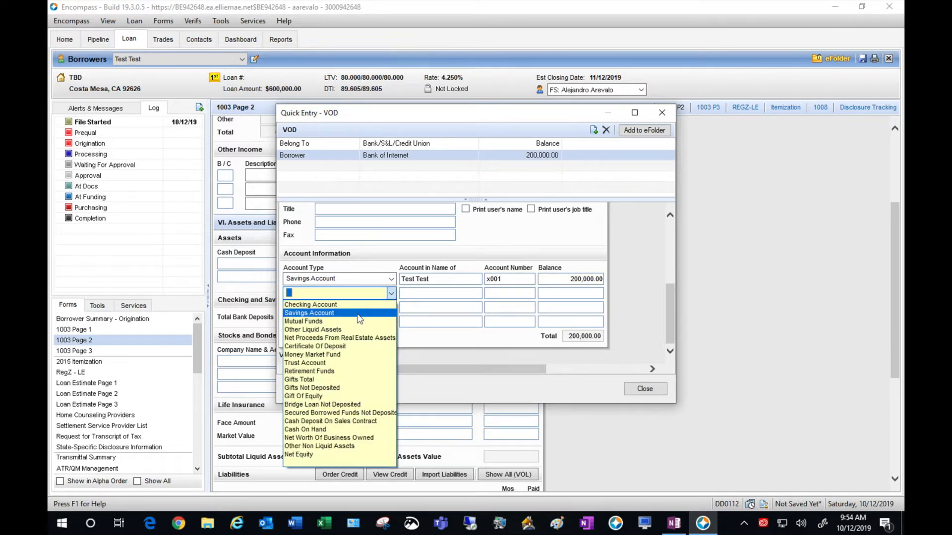
pyautogui.click(347, 304)
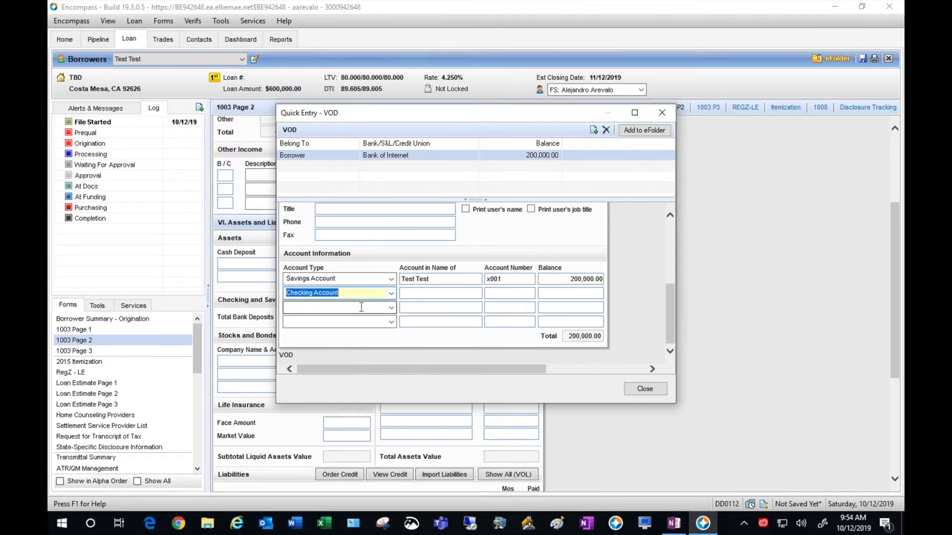
pyautogui.click(419, 292)
pyautogui.click(521, 294)
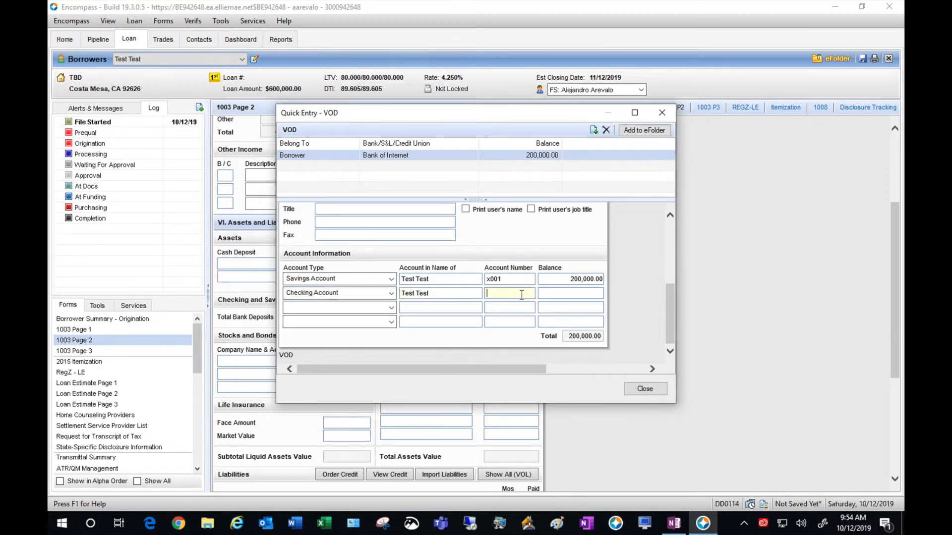
pyautogui.write('x002')
pyautogui.click(588, 293)
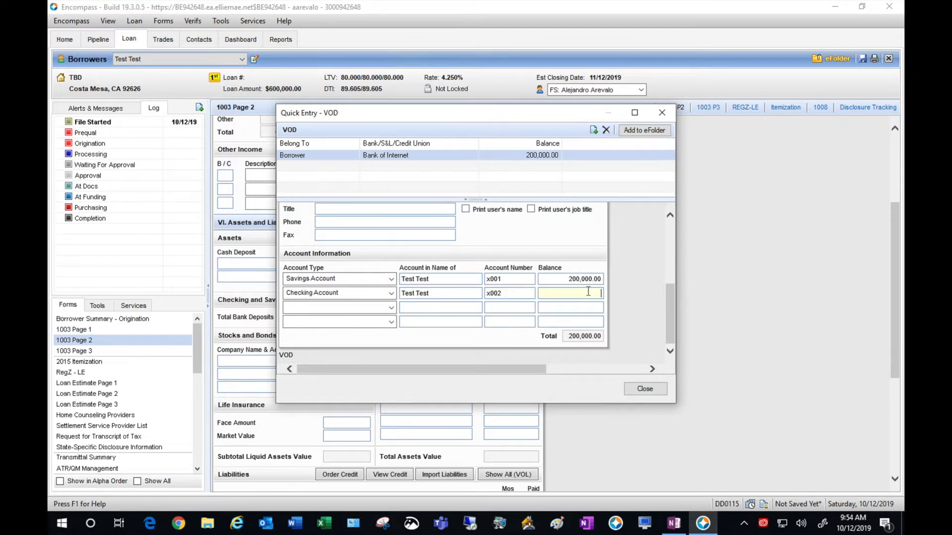
pyautogui.write('20000')
pyautogui.click(641, 390)
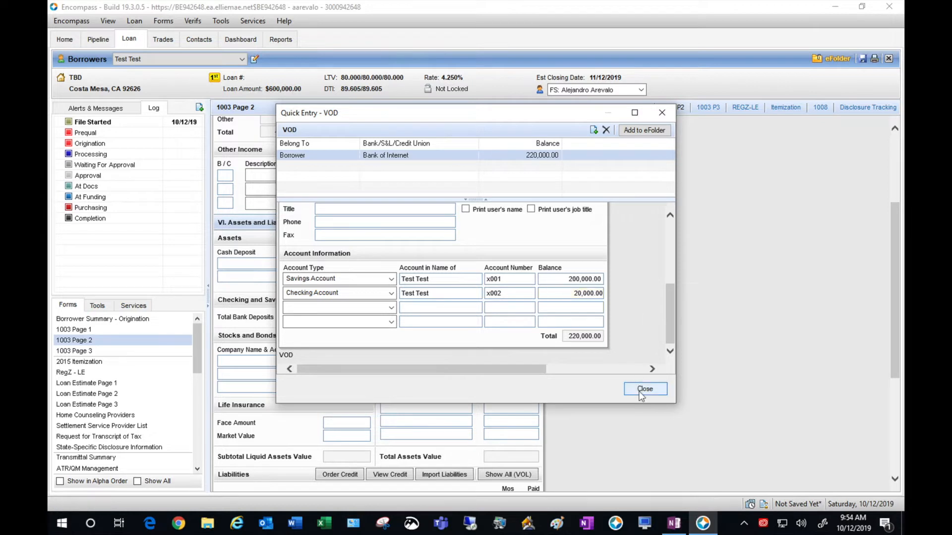
pyautogui.click(641, 390)
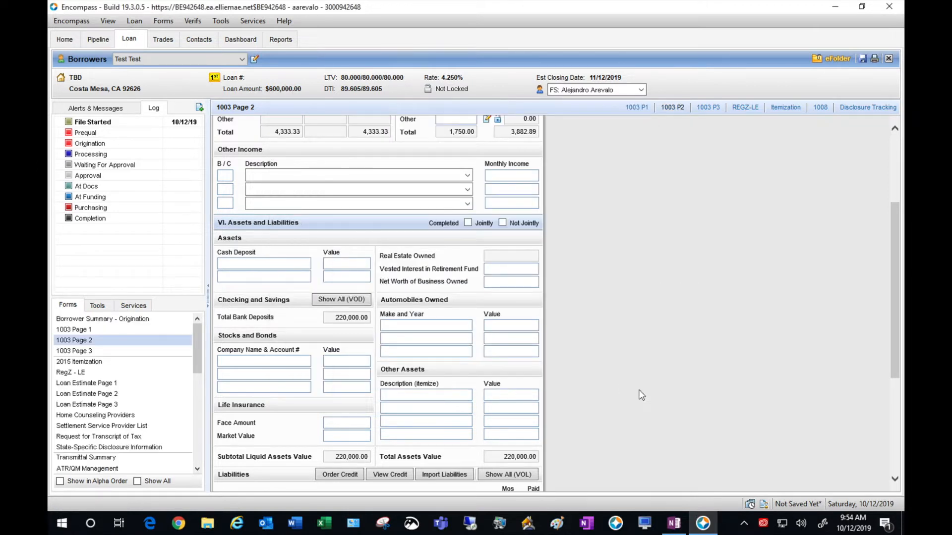
# - Enter 150,000 as the vested interest in retirement fund
pyautogui.click(525, 271)
pyautogui.write('156')
pyautogui.write('0000')
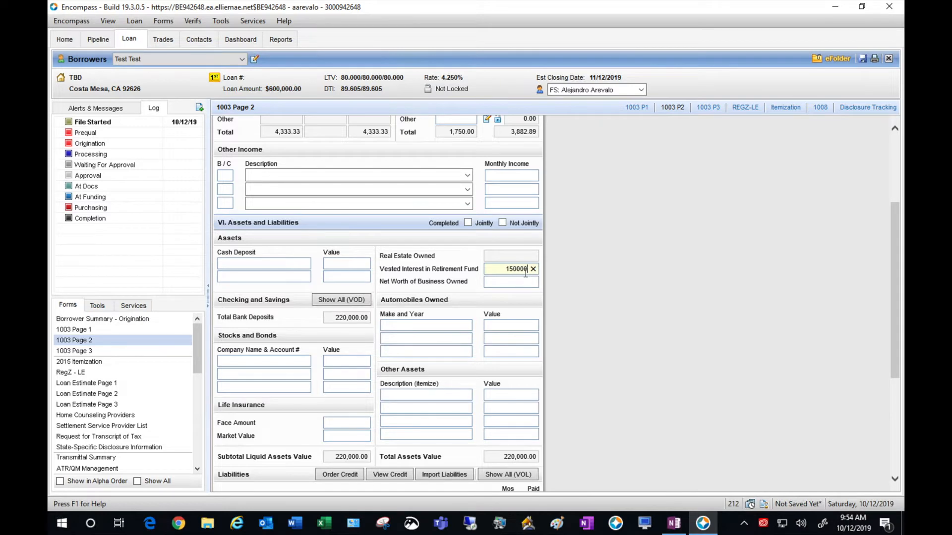
pyautogui.click(658, 257)
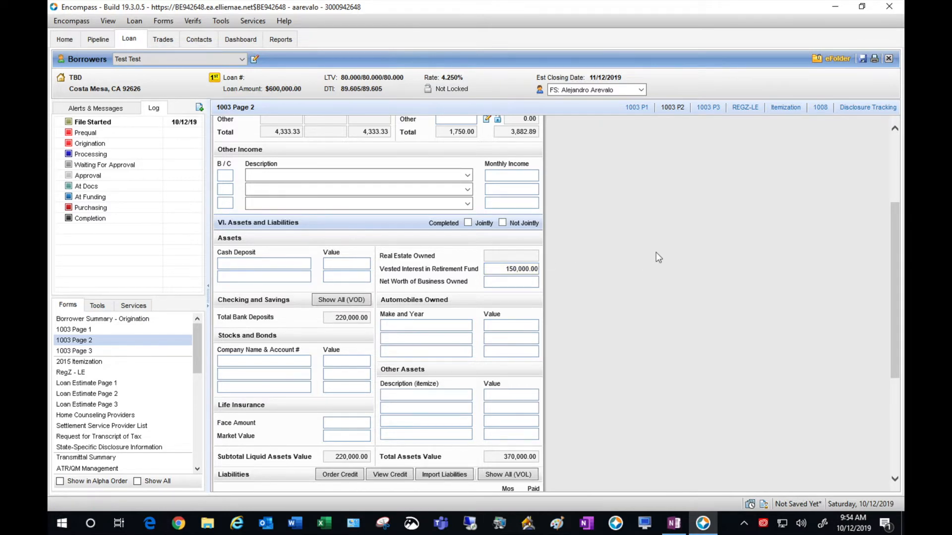
pyautogui.scroll(-5, 658, 257)
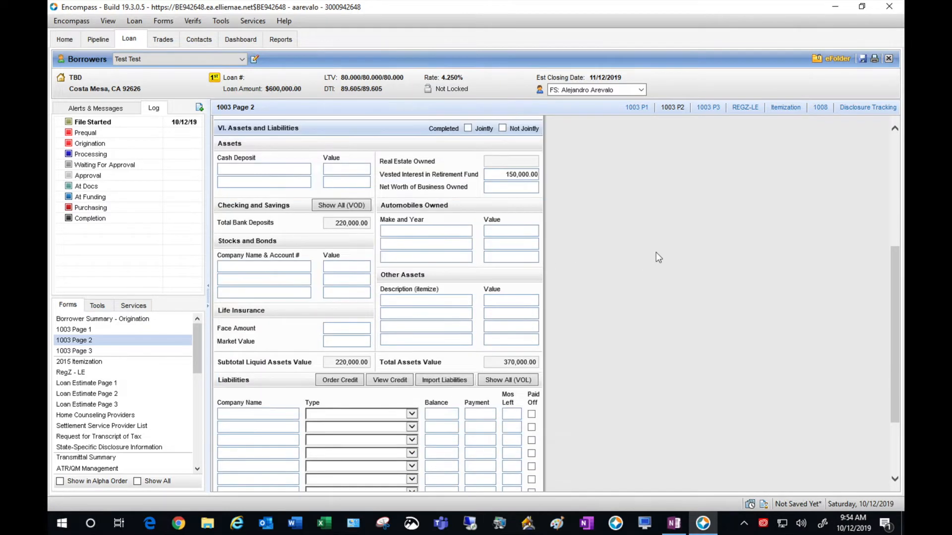
pyautogui.scroll(-2, 656, 254)
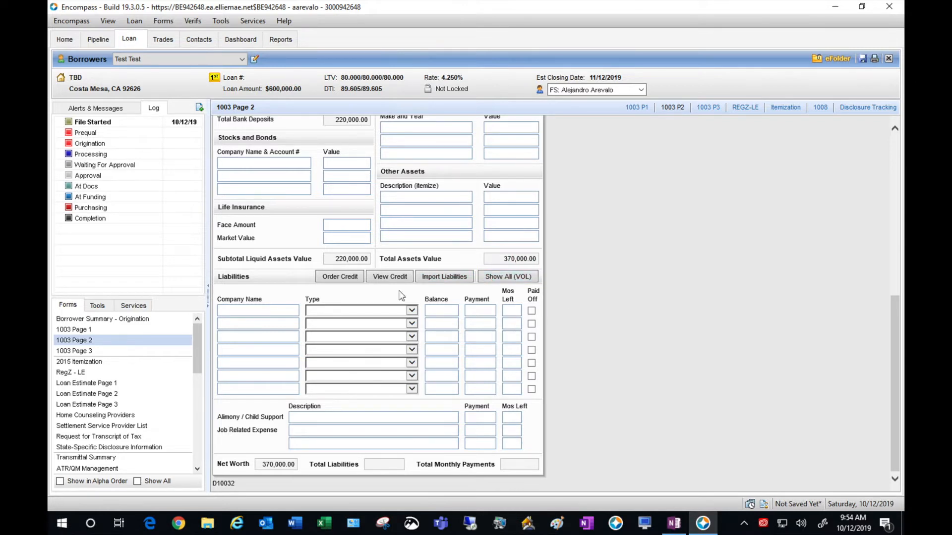
# - Add Test Liability as Lease Payments: balance 15,000, payment 350, 24 months left
pyautogui.click(266, 315)
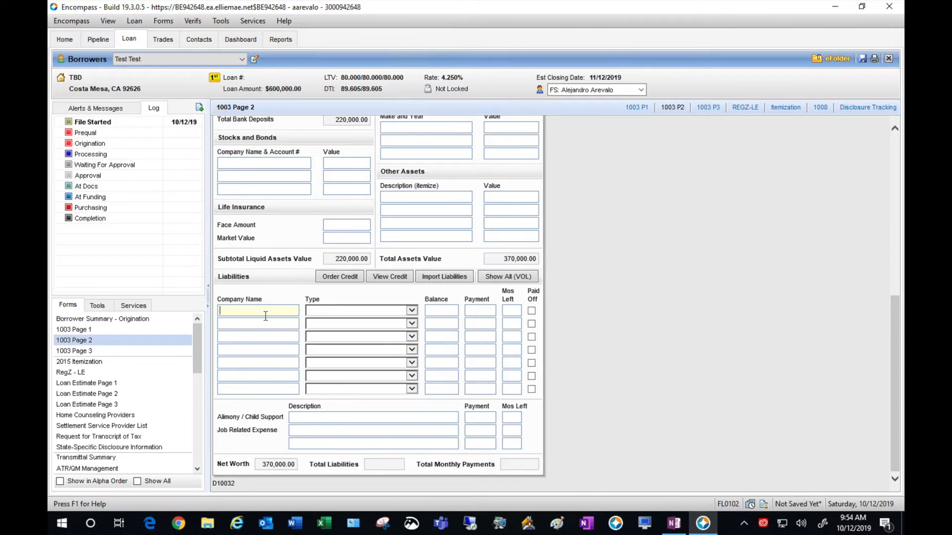
pyautogui.write('Test Liability')
pyautogui.press('Tab')
pyautogui.press('Down')
pyautogui.press('Down')
pyautogui.press('Down')
pyautogui.press('Down')
pyautogui.press('Down')
pyautogui.press('Down')
pyautogui.press('Down')
pyautogui.press('Down')
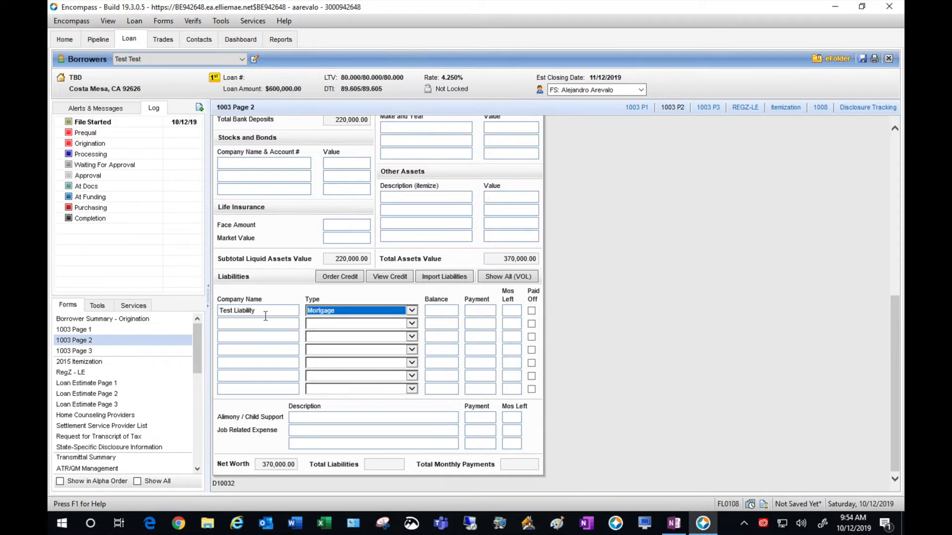
pyautogui.press('Up')
pyautogui.press('Tab')
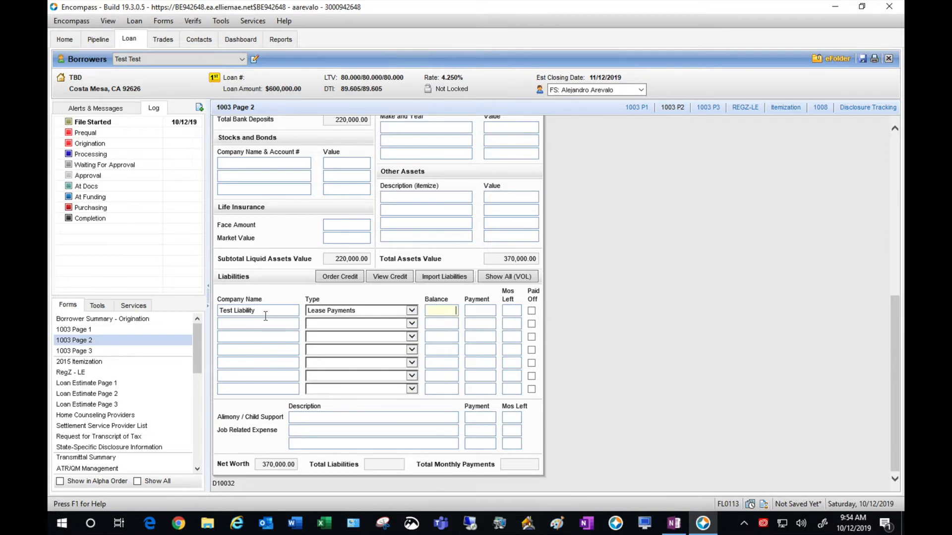
pyautogui.write('15000')
pyautogui.press('Tab')
pyautogui.write('350')
pyautogui.press('Tab')
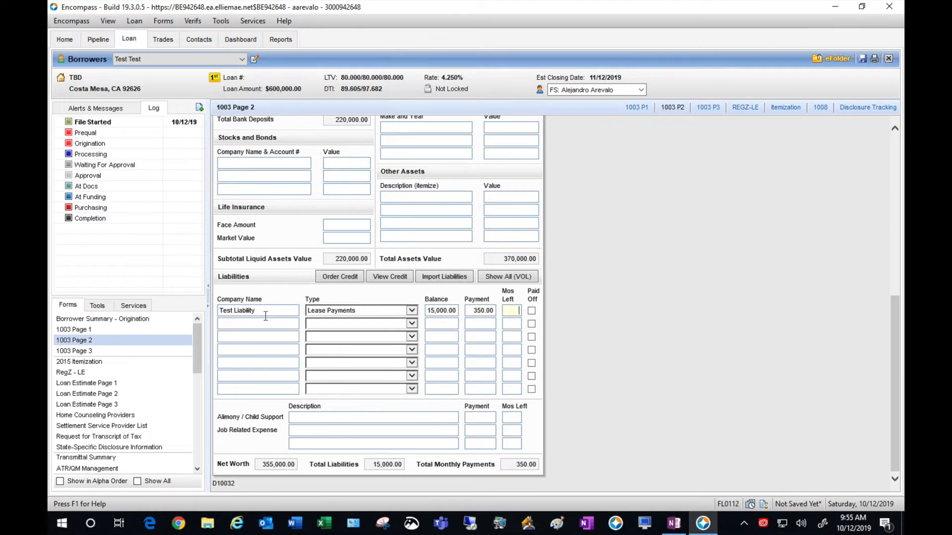
pyautogui.write('24')
pyautogui.click(566, 325)
pyautogui.click(115, 351)
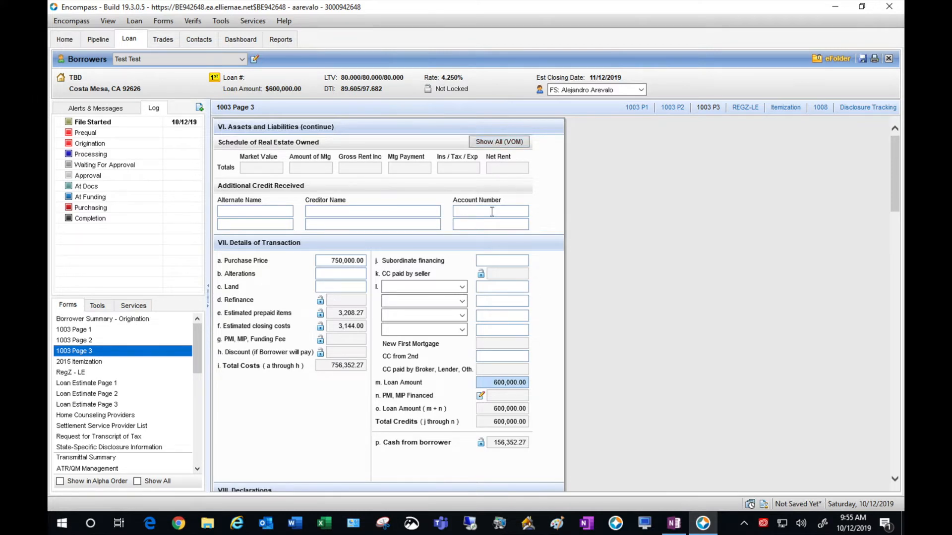
# - Answer No to declaration questions a through i
pyautogui.click(593, 239)
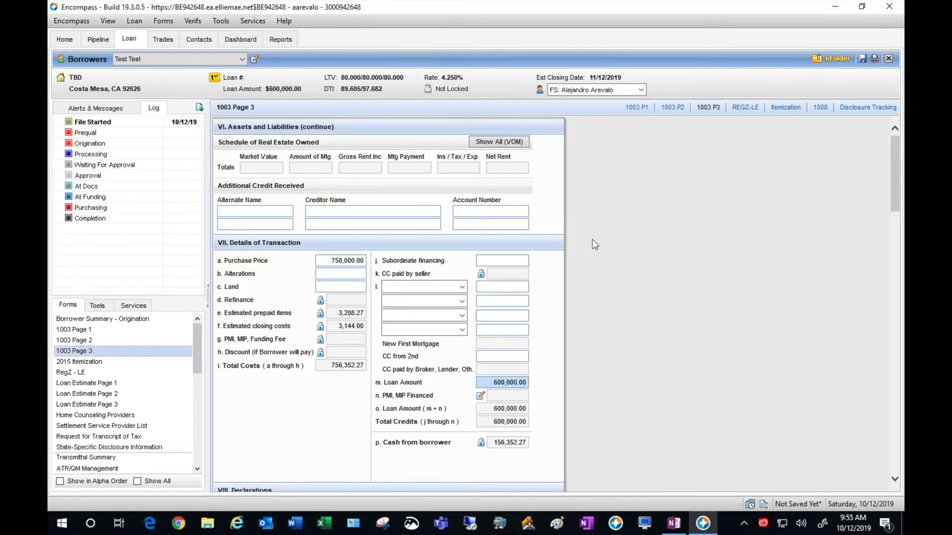
pyautogui.scroll(-3, 592, 239)
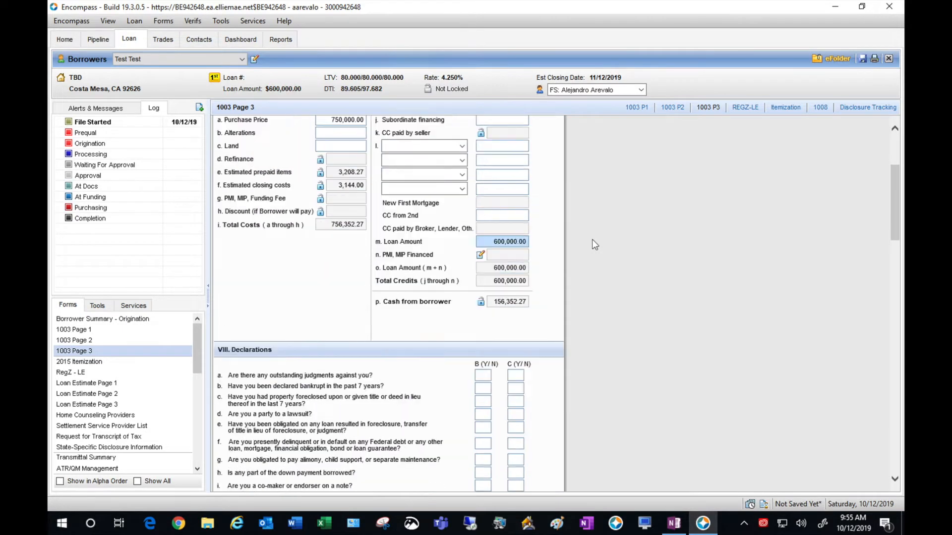
pyautogui.scroll(-3, 592, 239)
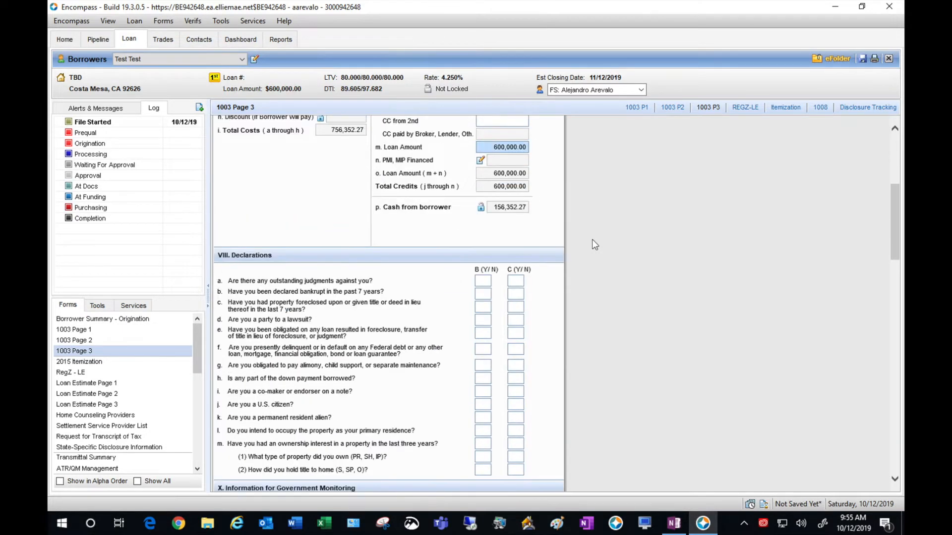
pyautogui.scroll(-2, 592, 239)
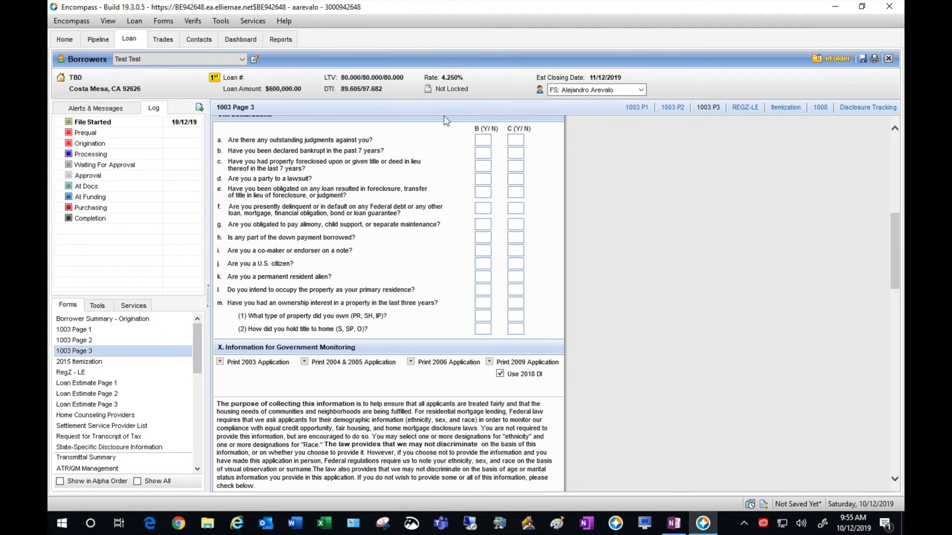
pyautogui.click(479, 137)
pyautogui.write('N')
pyautogui.press('Tab')
pyautogui.write('N')
pyautogui.press('Tab')
pyautogui.write('N')
pyautogui.press('Tab')
pyautogui.write('N')
pyautogui.press('Tab')
pyautogui.write('N')
pyautogui.press('Tab')
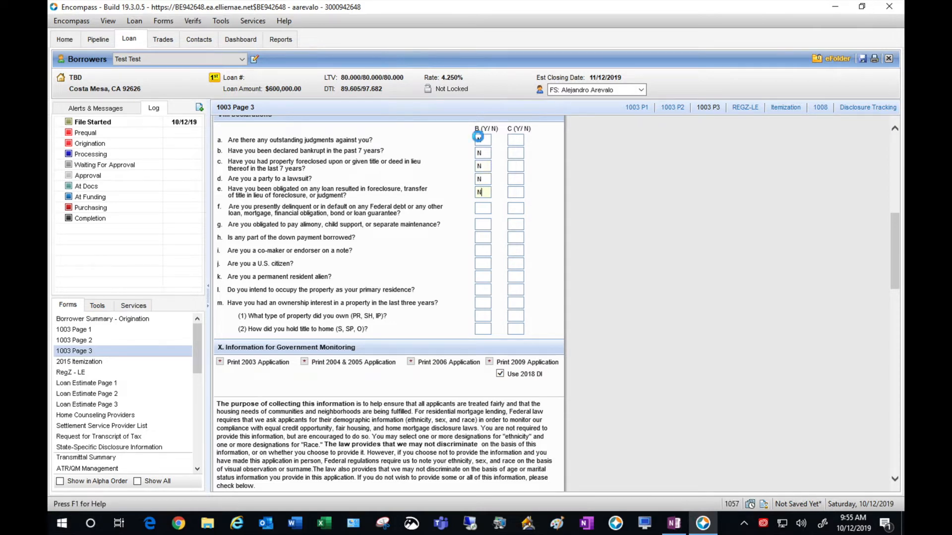
pyautogui.write('N')
pyautogui.press('Tab')
pyautogui.write('N')
pyautogui.press('Tab')
pyautogui.write('N')
pyautogui.press('Tab')
pyautogui.write('N')
# - Answer Yes to U.S. citizen and primary residence, No to permanent resident and ownership interest
pyautogui.press('Tab')
pyautogui.write('Y')
pyautogui.press('Tab')
pyautogui.write('N')
pyautogui.press('Tab')
pyautogui.write('Y')
pyautogui.press('Tab')
pyautogui.write('N')
pyautogui.press('Tab')
pyautogui.press('Tab')
# - On 1003 Page 3, record that the borrower interview was taken by telephone
pyautogui.scroll(-5, 689, 188)
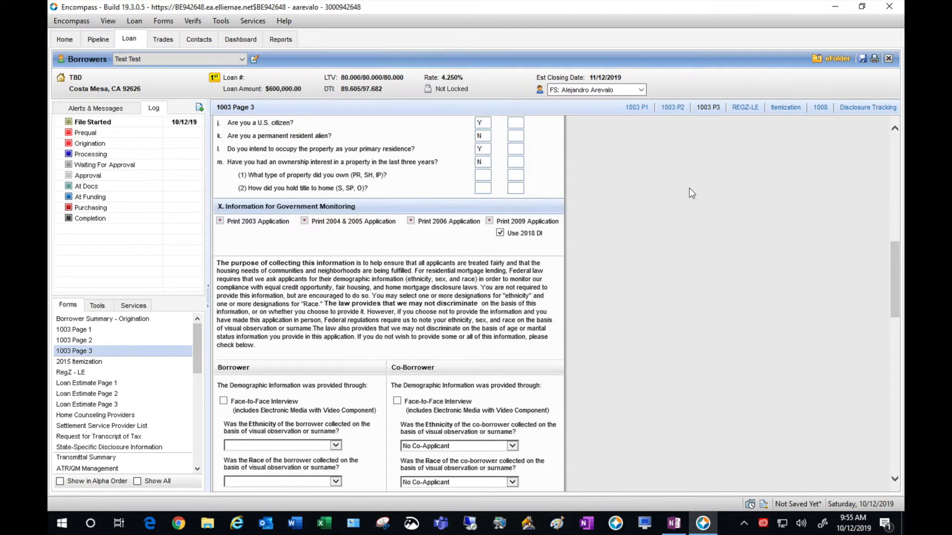
pyautogui.scroll(-1, 689, 189)
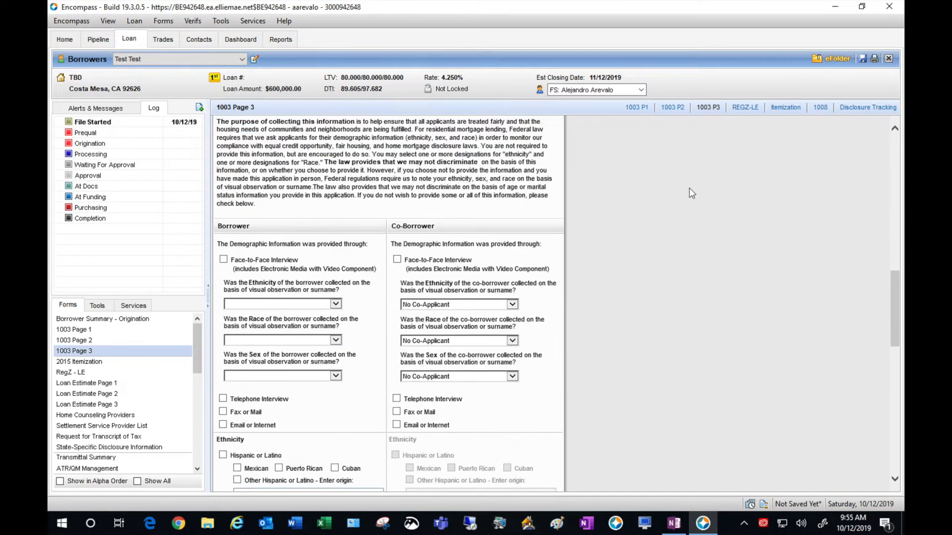
pyautogui.click(223, 398)
# - Mark the borrower's demographics as Not Hispanic or Latino, White, and Female
pyautogui.scroll(-1, 620, 402)
pyautogui.scroll(-3, 619, 400)
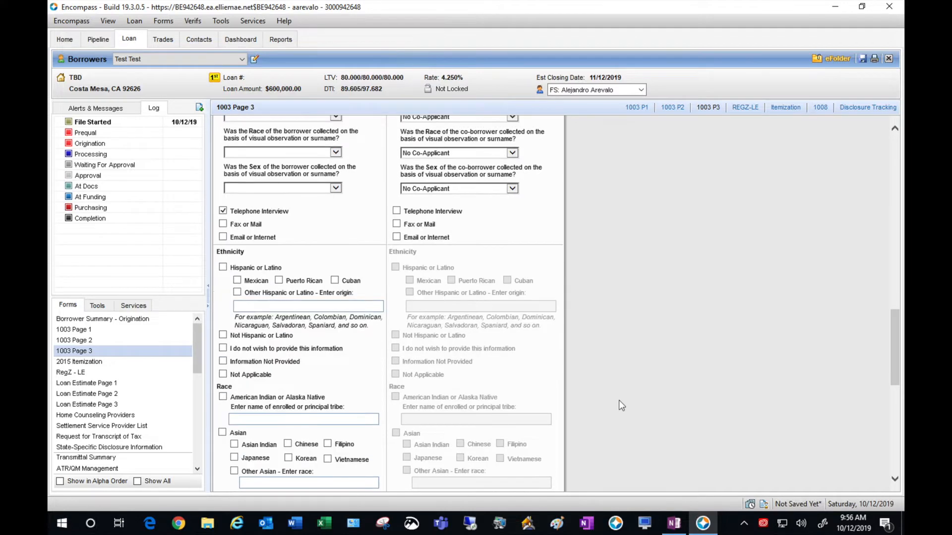
pyautogui.scroll(-1, 619, 399)
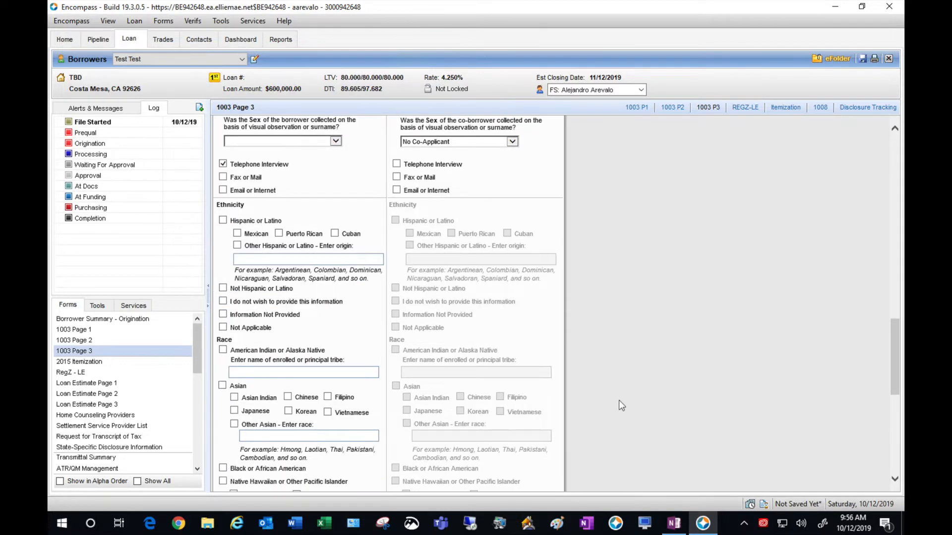
pyautogui.click(223, 289)
pyautogui.click(641, 340)
pyautogui.scroll(-3, 641, 340)
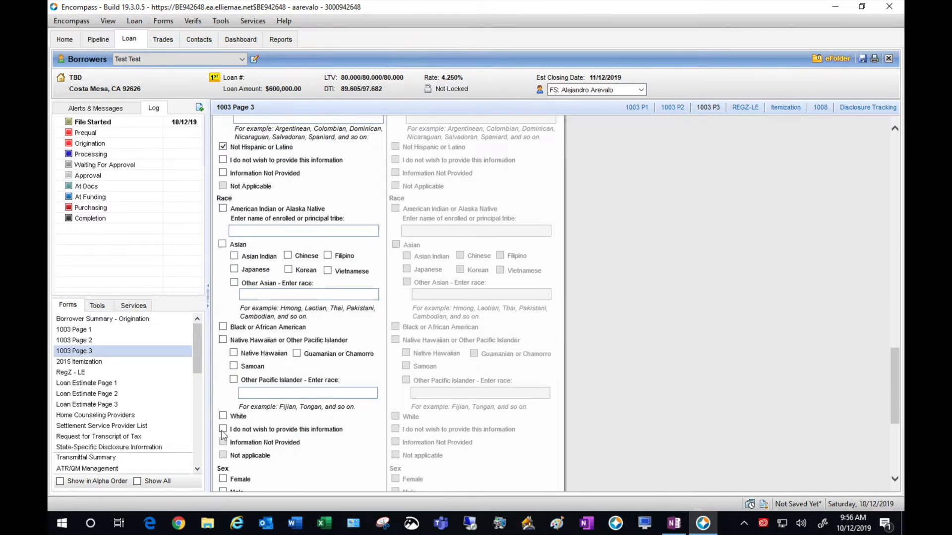
pyautogui.click(223, 416)
pyautogui.scroll(-2, 592, 397)
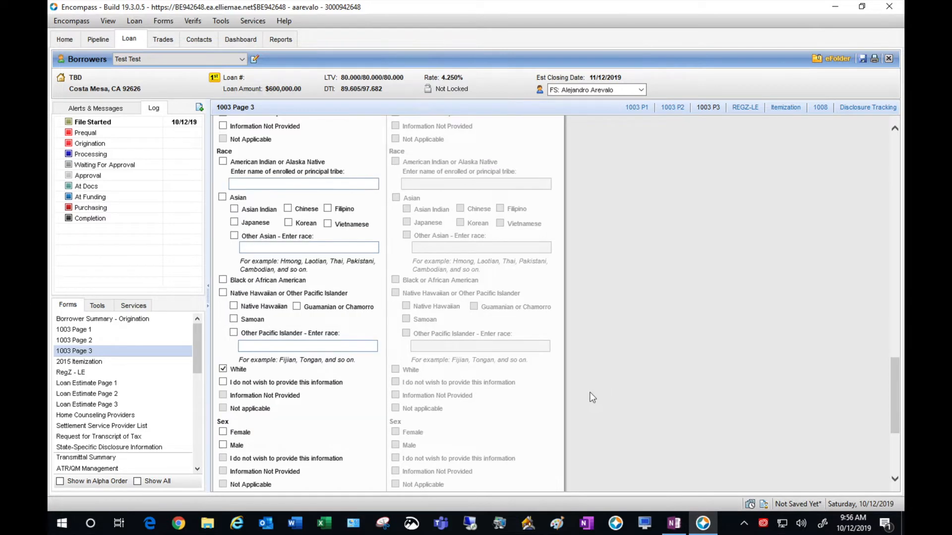
pyautogui.click(223, 385)
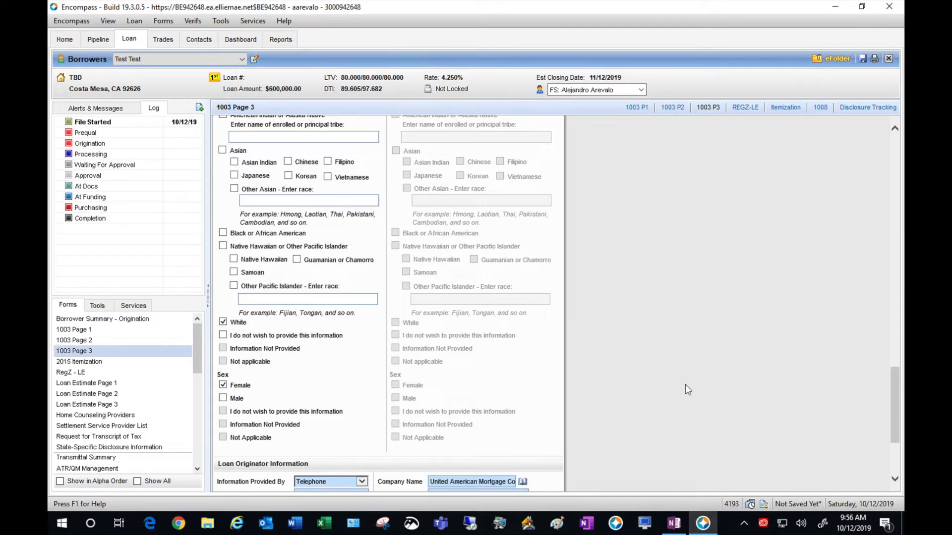
# - Go to the Prequal milestone worksheet in the Log
pyautogui.scroll(-2, 685, 385)
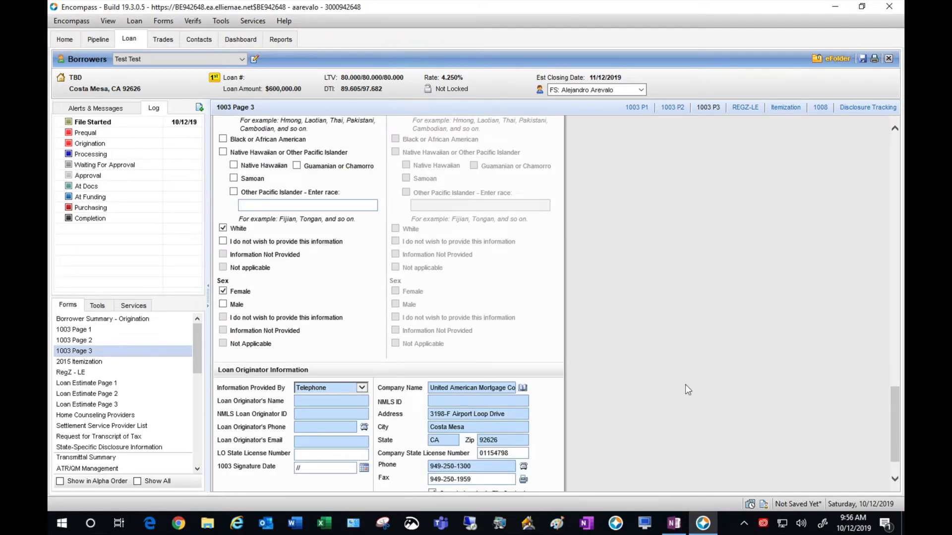
pyautogui.scroll(-1, 684, 385)
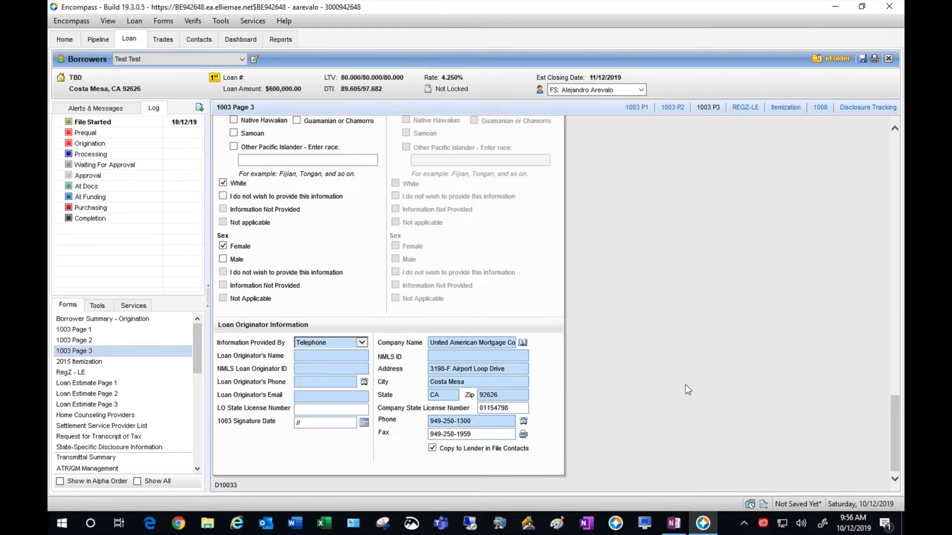
pyautogui.scroll(5, 685, 385)
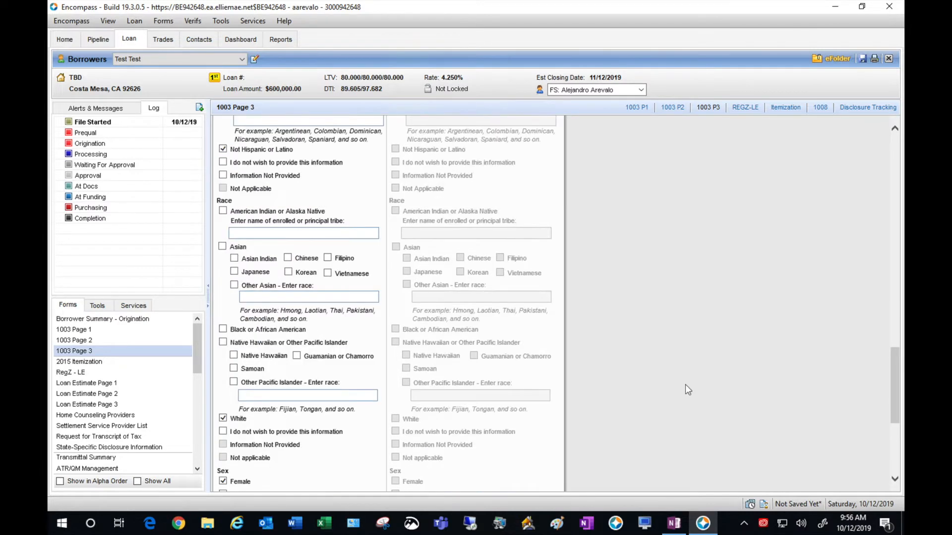
pyautogui.moveTo(892, 352); pyautogui.dragTo(895, 126)
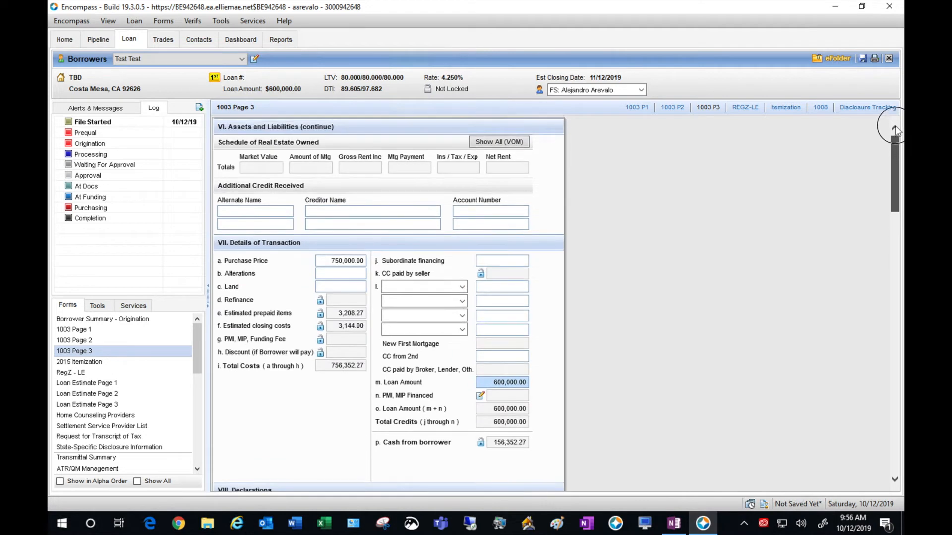
pyautogui.click(136, 131)
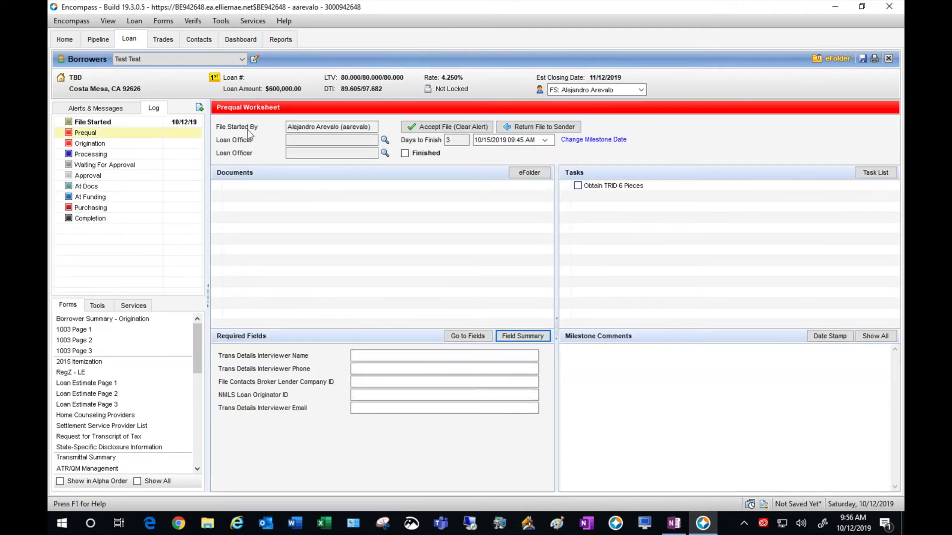
# - Save the loan file and bring up the team member list for the first Loan Officer field
pyautogui.click(863, 59)
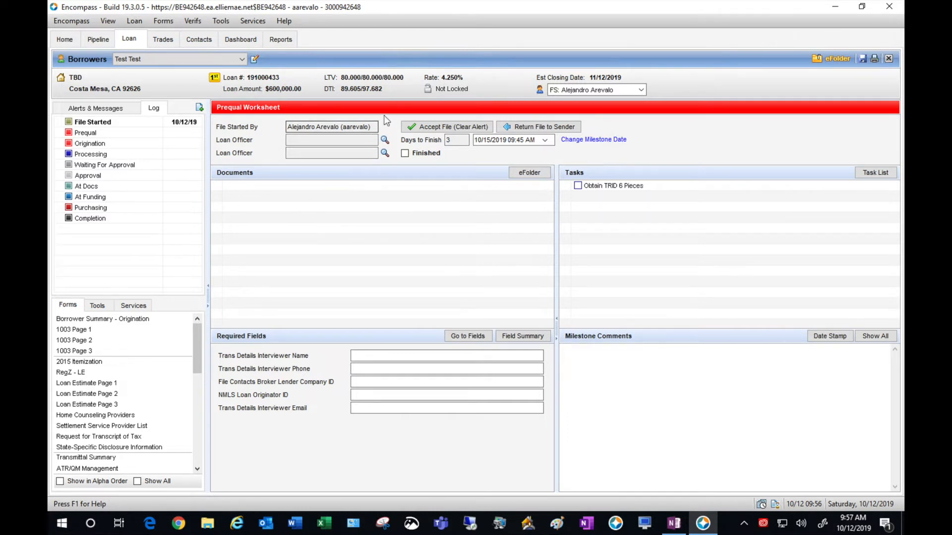
pyautogui.click(385, 141)
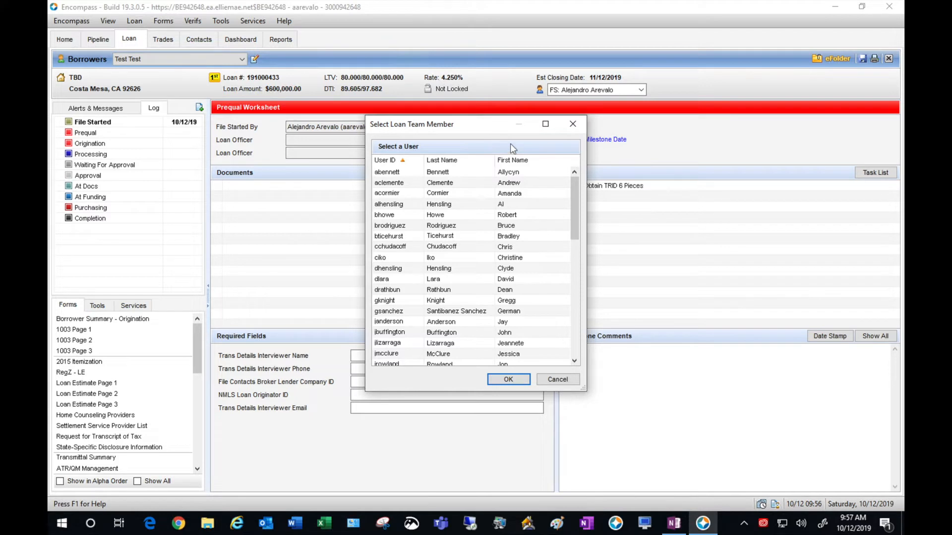
# - Assign the officer test user to the first Loan Officer slot
pyautogui.click(513, 160)
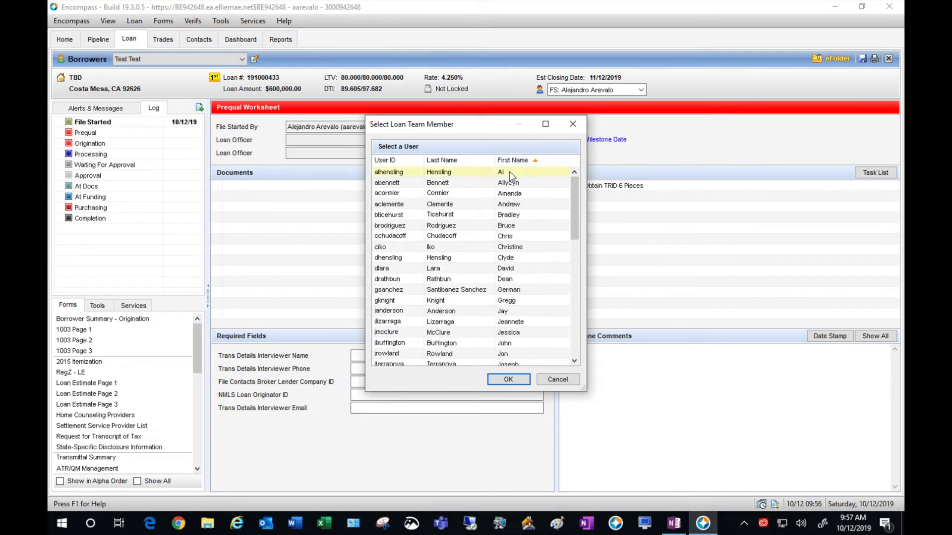
pyautogui.click(510, 173)
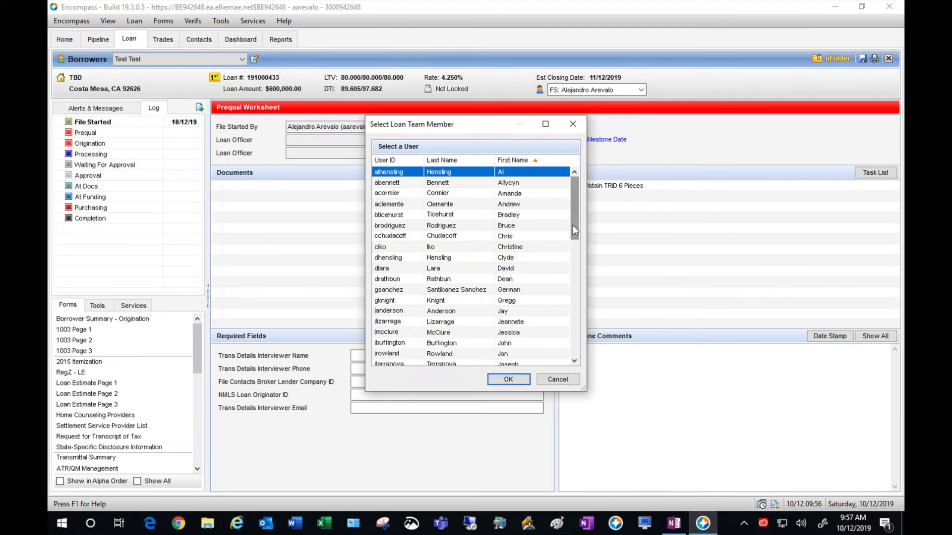
pyautogui.moveTo(572, 225); pyautogui.dragTo(567, 290)
pyautogui.click(523, 323)
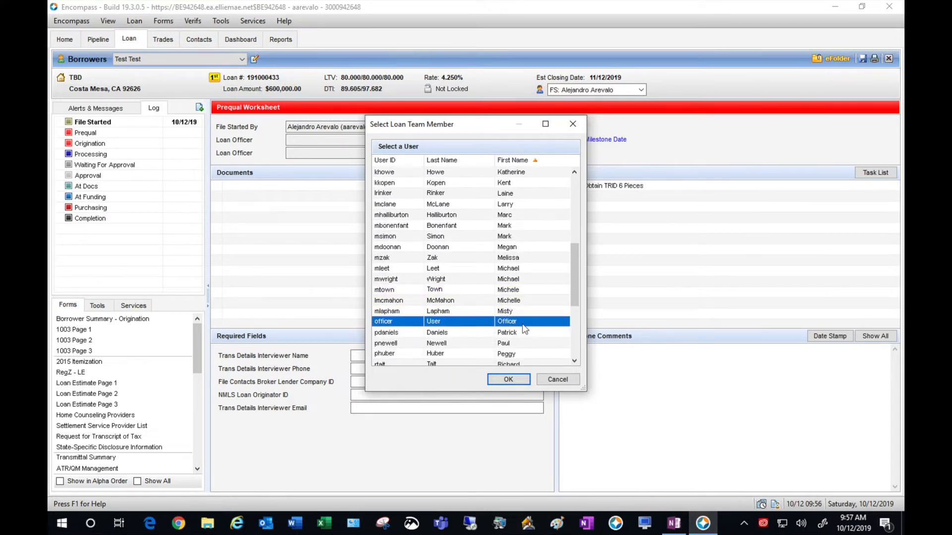
pyautogui.click(509, 380)
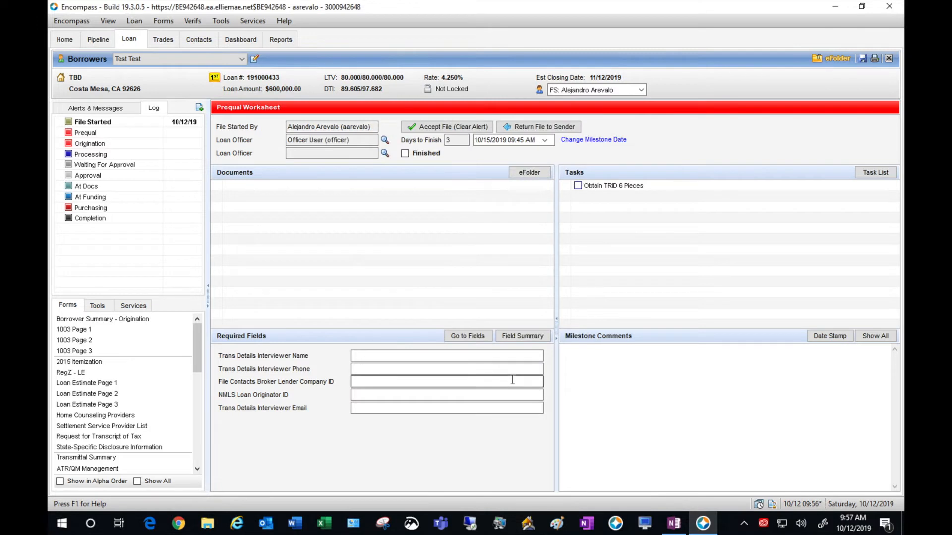
# - Assign the officer test user to the second Loan Officer slot and return to 1003 Page 3
pyautogui.click(386, 153)
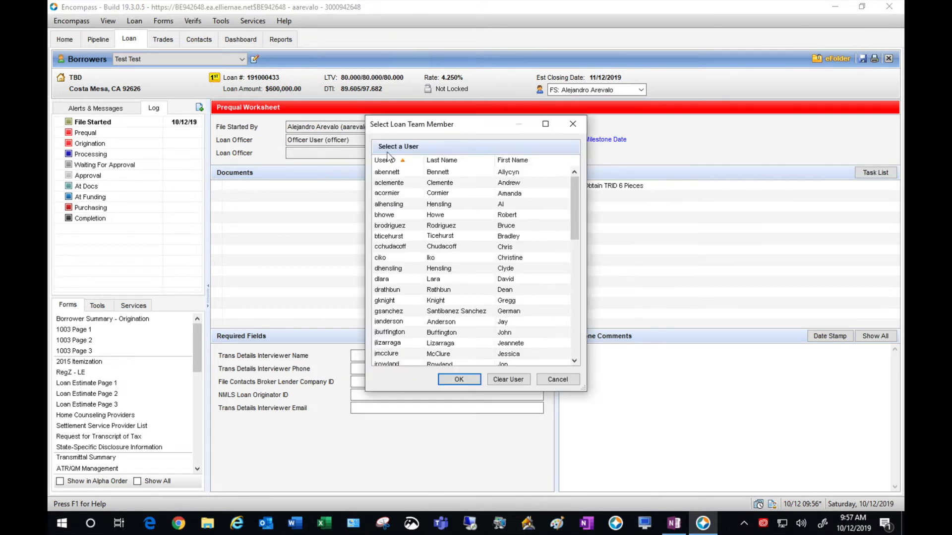
pyautogui.click(476, 161)
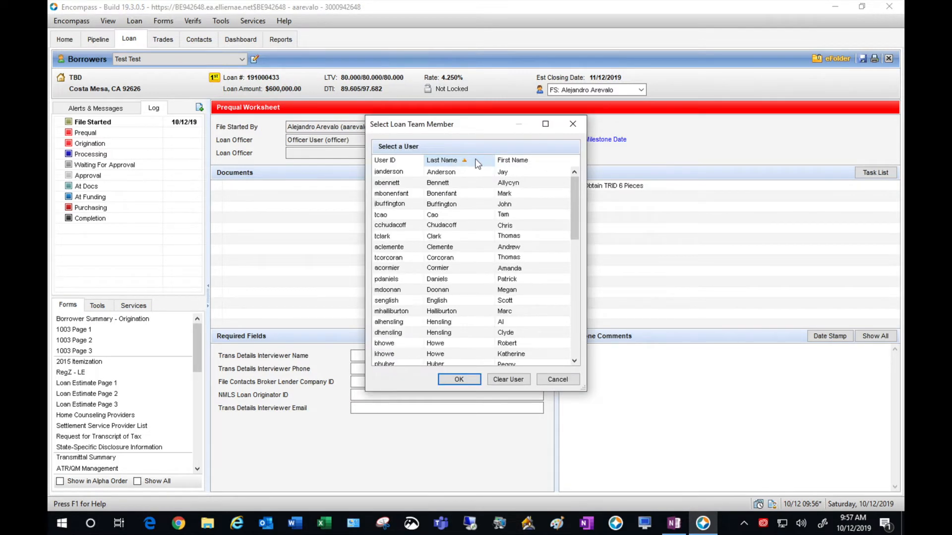
pyautogui.click(475, 161)
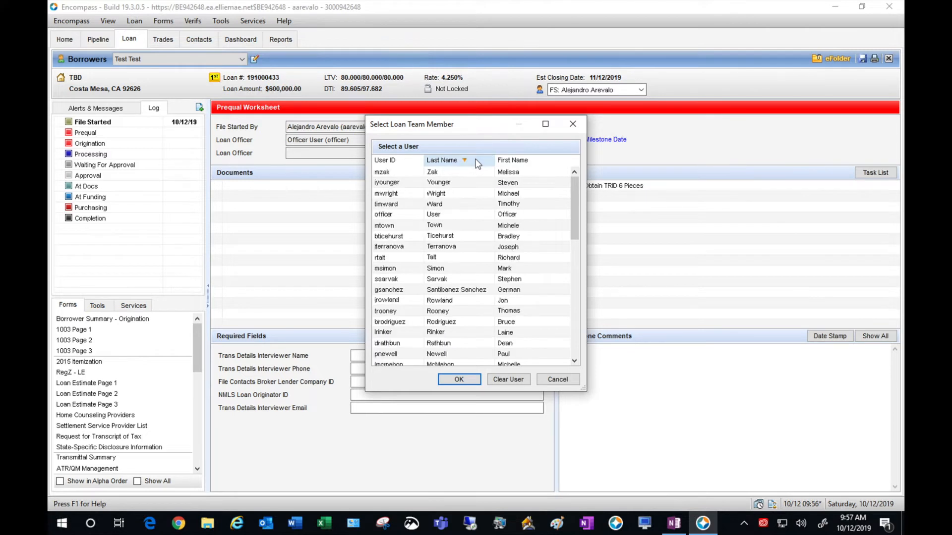
pyautogui.click(457, 215)
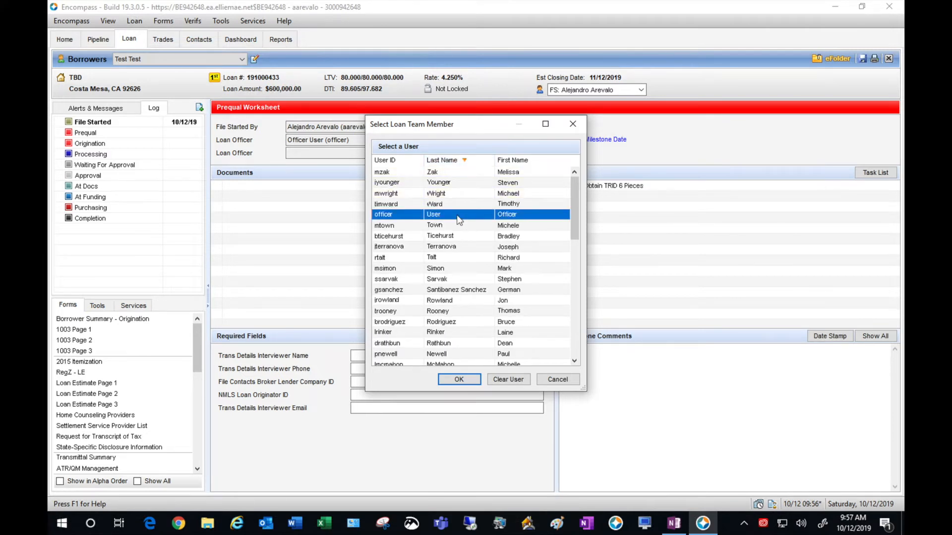
pyautogui.click(457, 379)
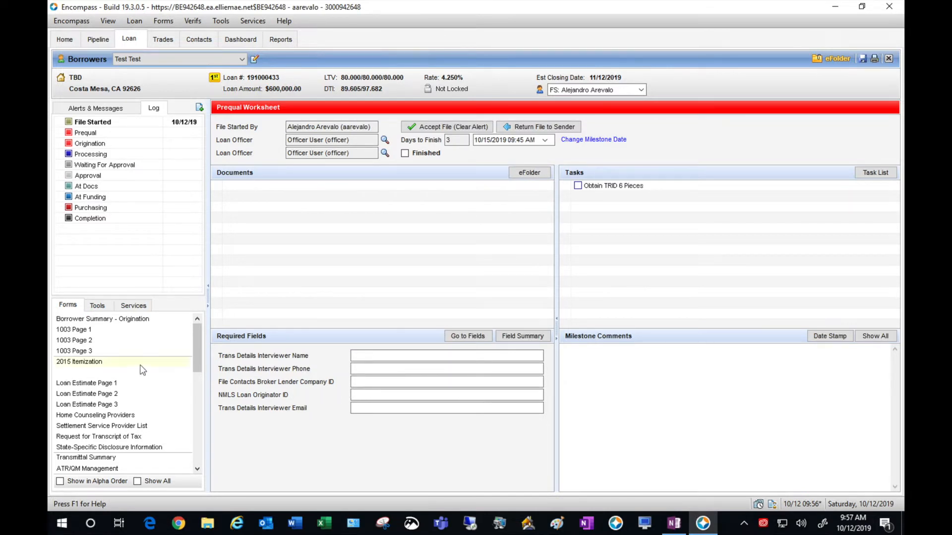
pyautogui.click(116, 350)
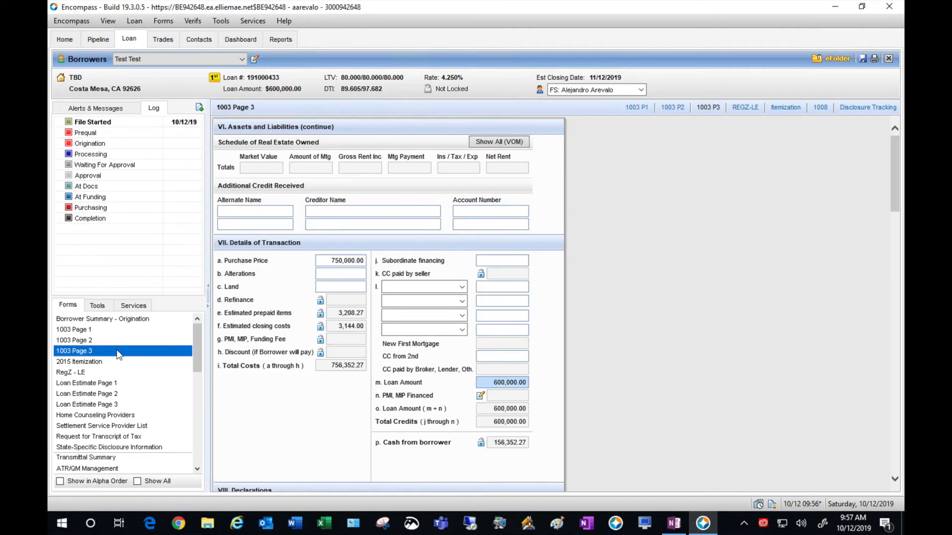
# - Check the Loan Originator Information on 1003 Page 3, then go back to the Prequal worksheet
pyautogui.click(645, 346)
pyautogui.scroll(-3, 645, 346)
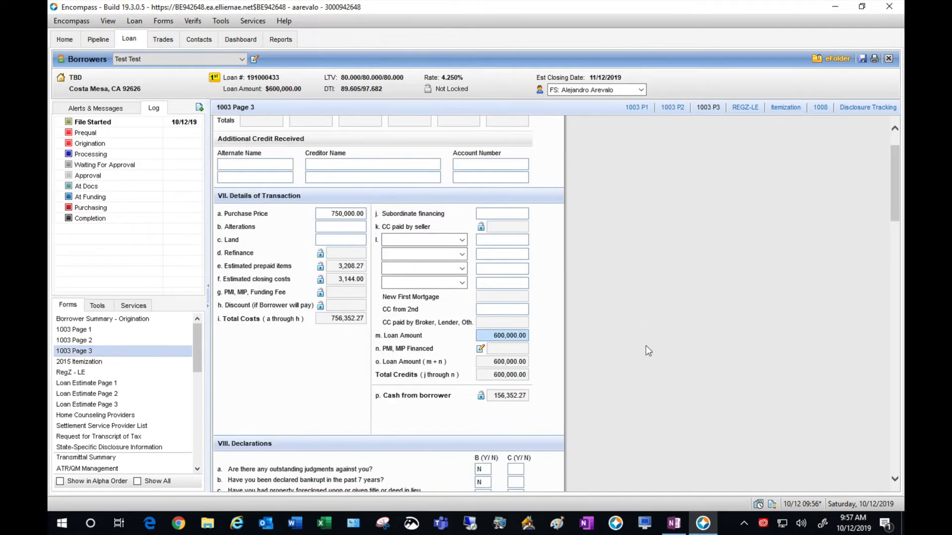
pyautogui.scroll(-9, 645, 346)
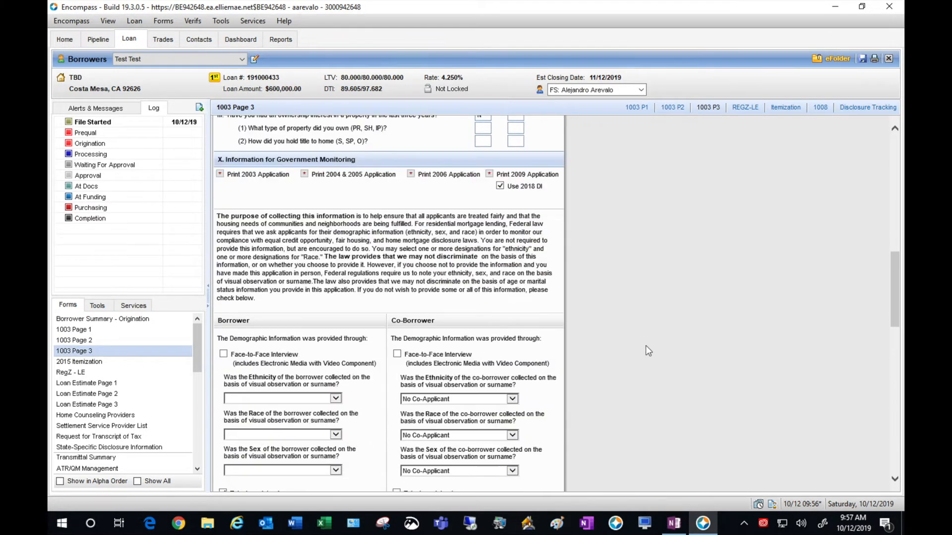
pyautogui.scroll(-10, 646, 346)
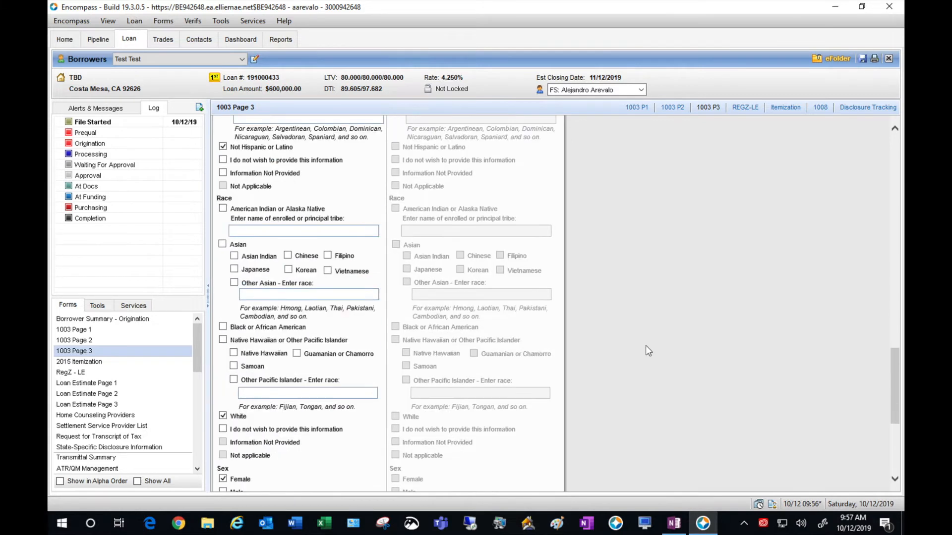
pyautogui.scroll(-3, 645, 350)
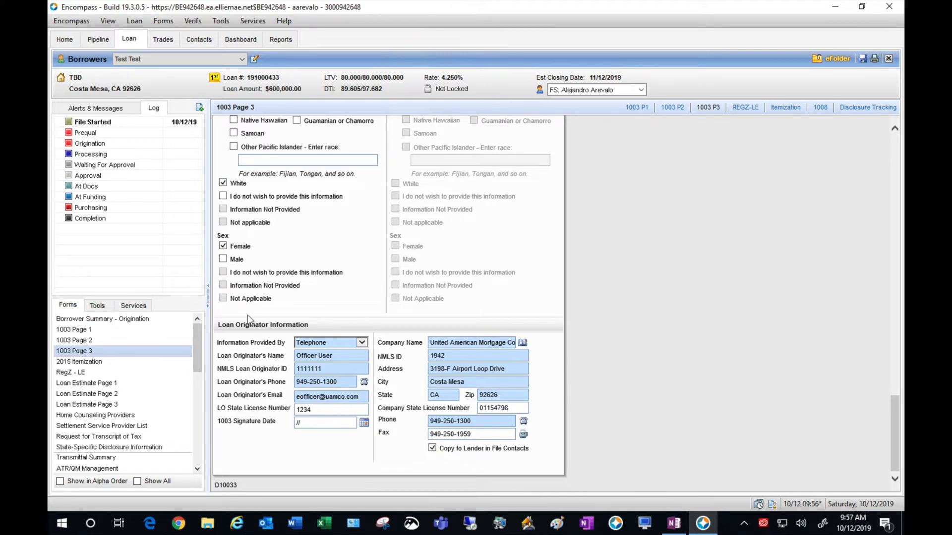
pyautogui.click(115, 132)
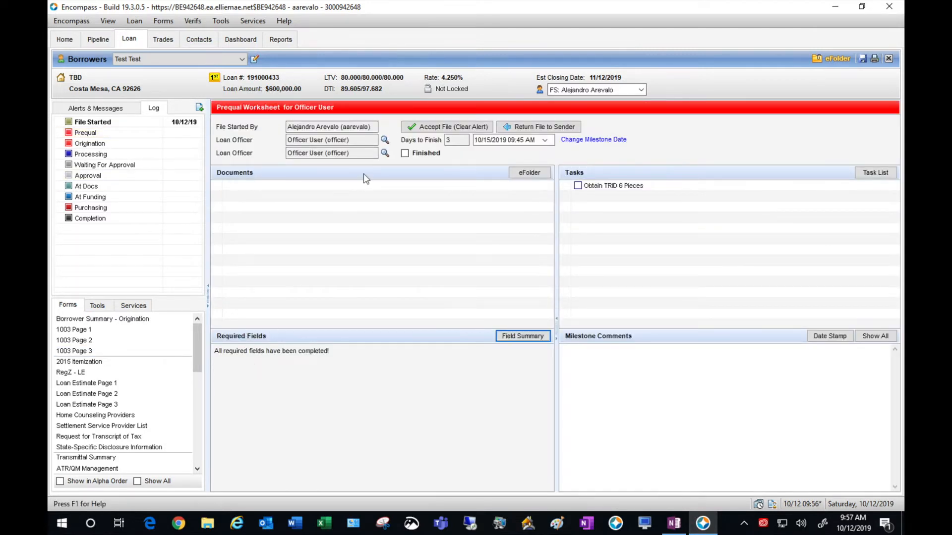
# - Finish the Prequal milestone, complete the Obtain TRID 6 Pieces task, and go to 2015 Itemization
pyautogui.click(404, 153)
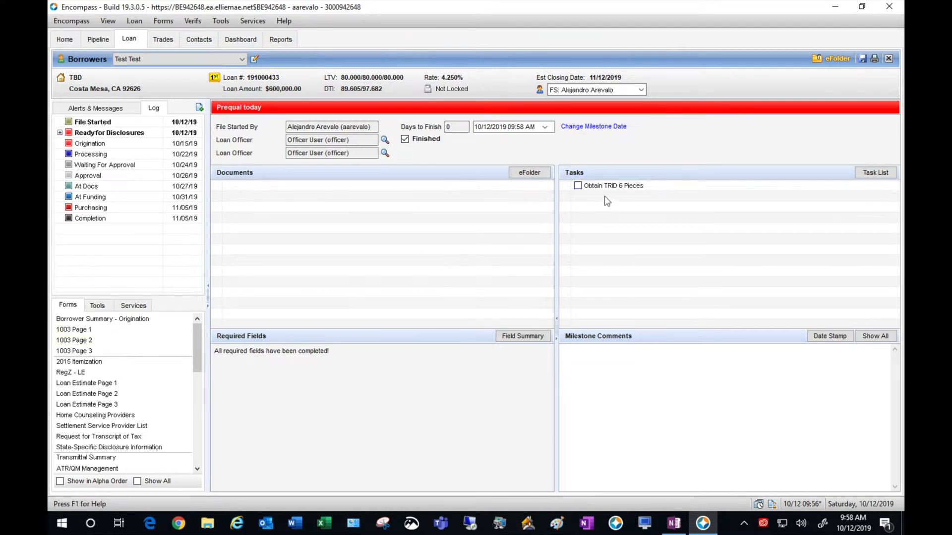
pyautogui.click(577, 186)
pyautogui.click(119, 363)
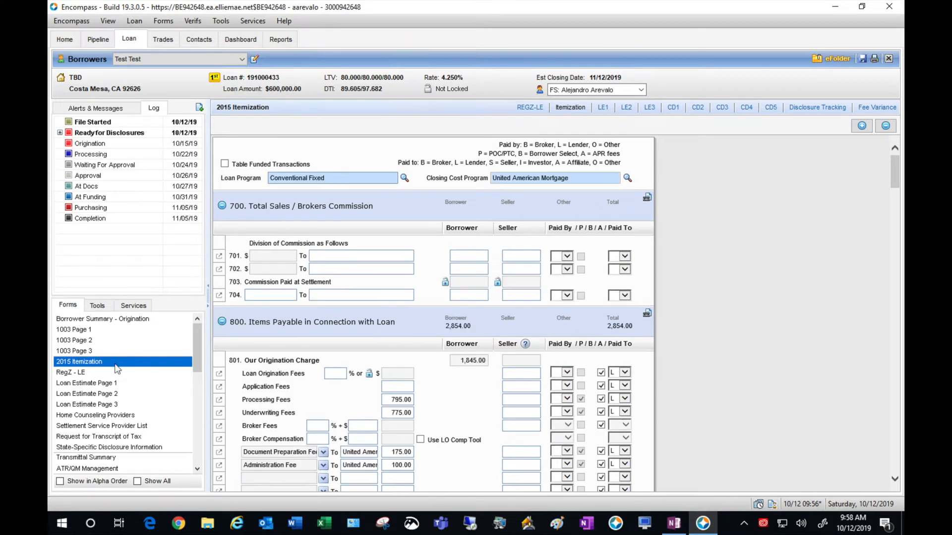
# - Enter 12 months for homeowner's insurance on itemization line 903
pyautogui.click(813, 287)
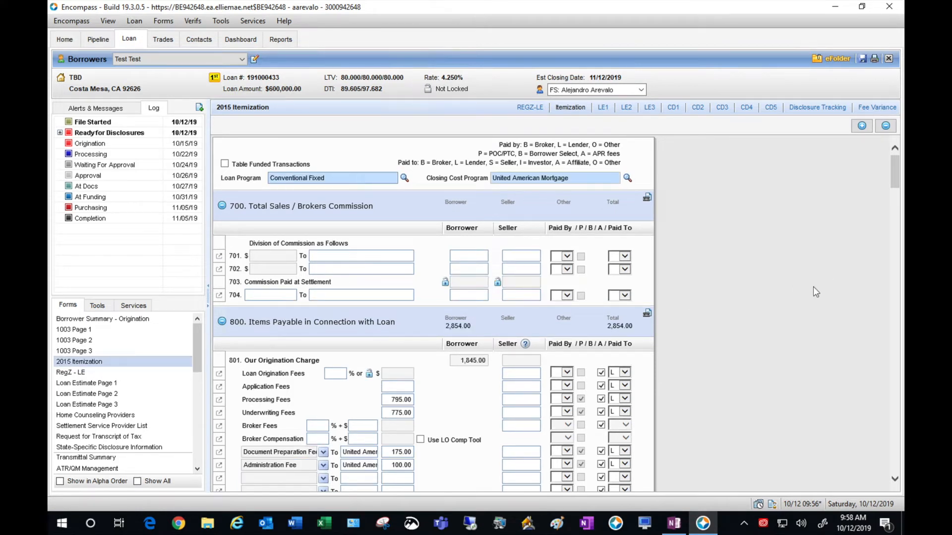
pyautogui.scroll(-1, 813, 287)
pyautogui.scroll(-3, 813, 287)
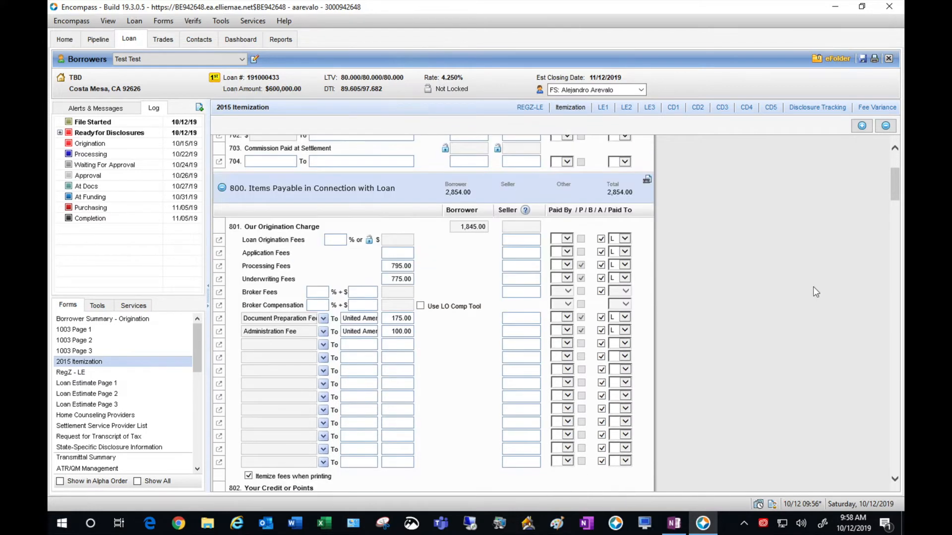
pyautogui.scroll(-4, 813, 286)
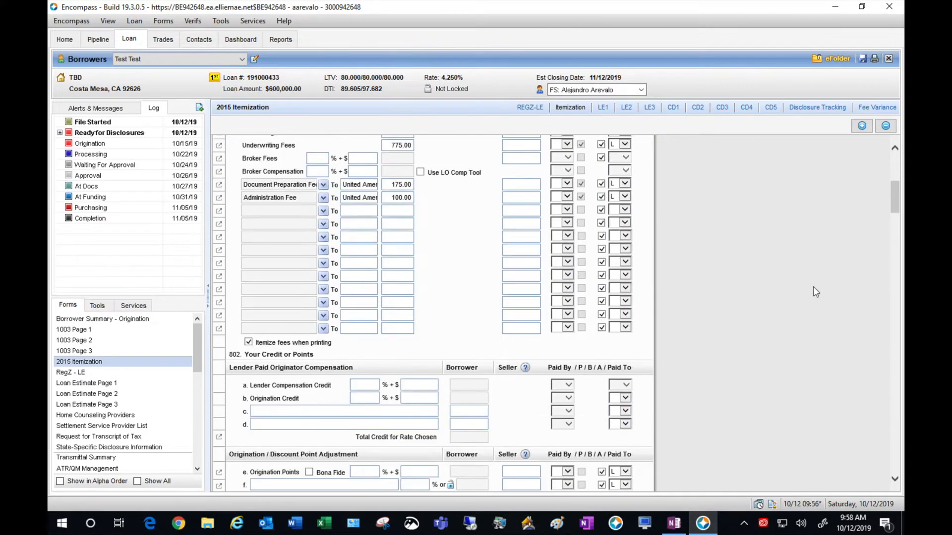
pyautogui.scroll(-3, 813, 286)
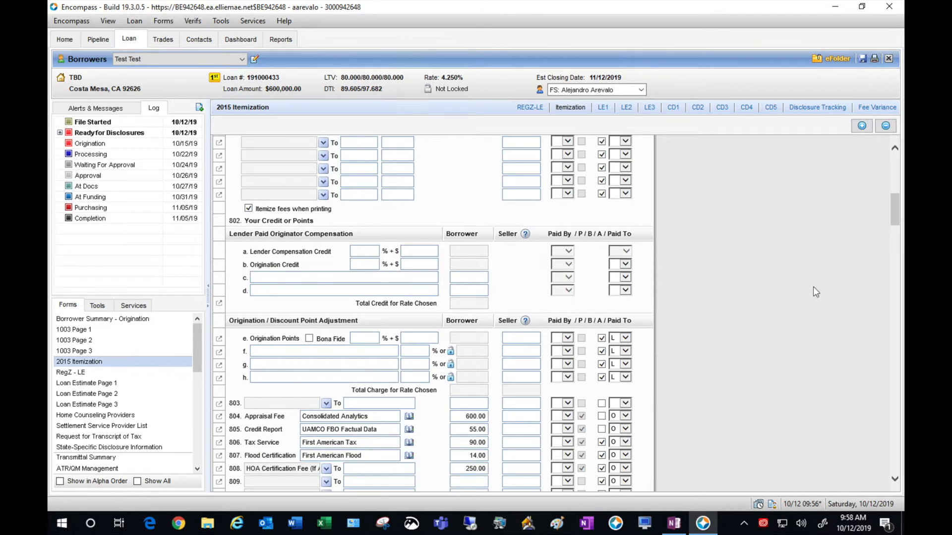
pyautogui.scroll(-5, 813, 287)
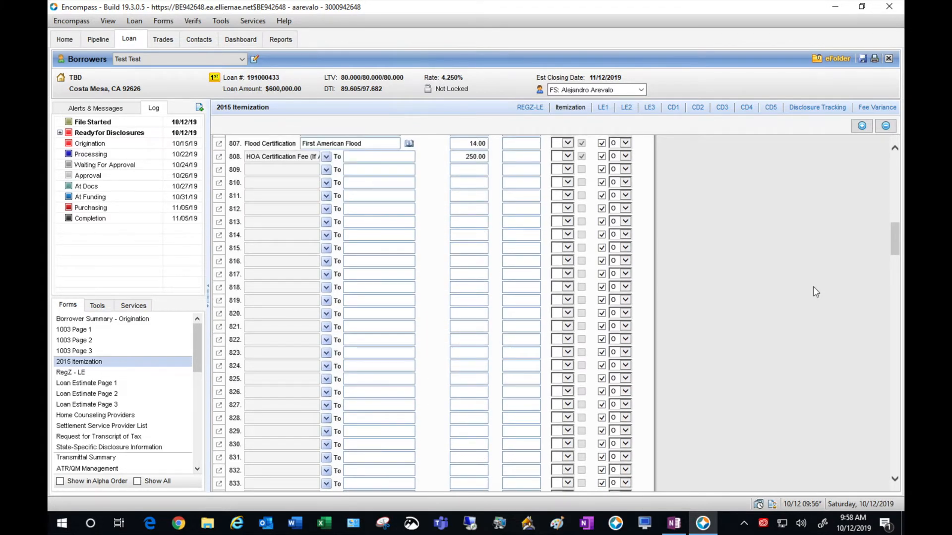
pyautogui.scroll(-4, 813, 287)
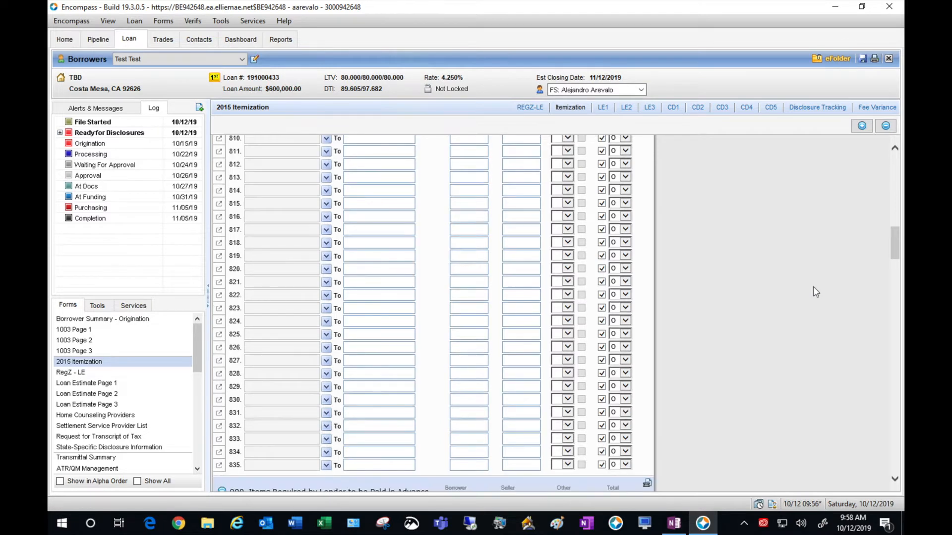
pyautogui.scroll(-2, 813, 287)
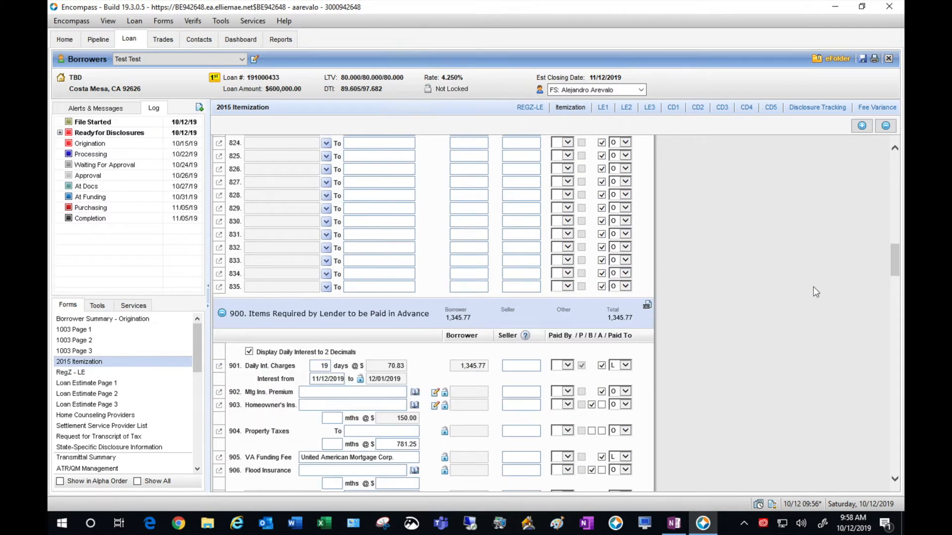
pyautogui.scroll(-1, 813, 292)
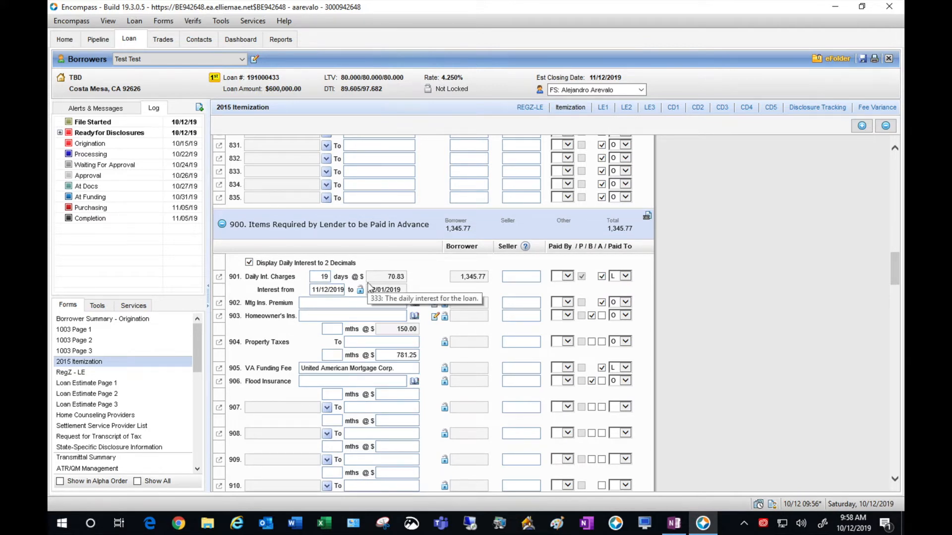
pyautogui.click(700, 281)
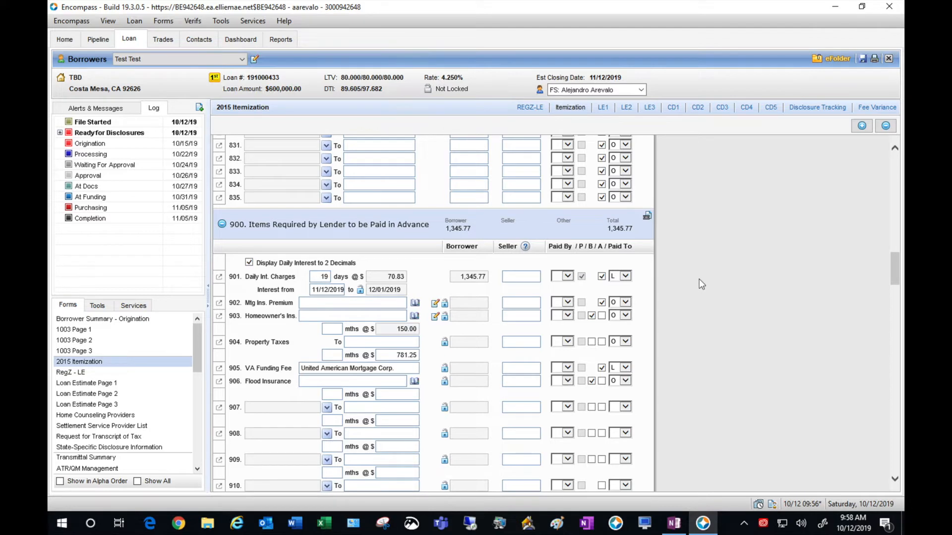
pyautogui.scroll(-2, 699, 279)
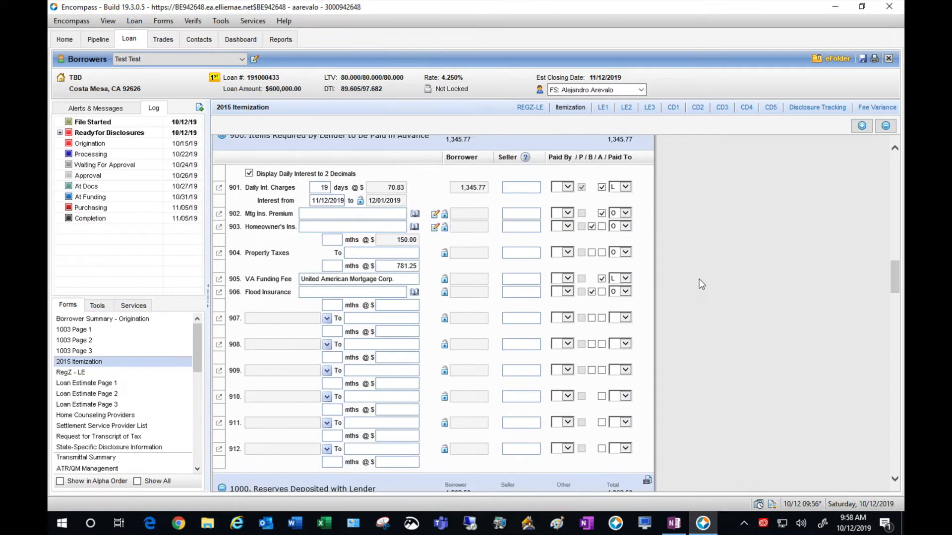
pyautogui.click(338, 242)
pyautogui.write('12')
pyautogui.click(704, 239)
# - Review the section 1000 reserves, then go to the Borrower Summary - Origination form
pyautogui.scroll(-2, 703, 240)
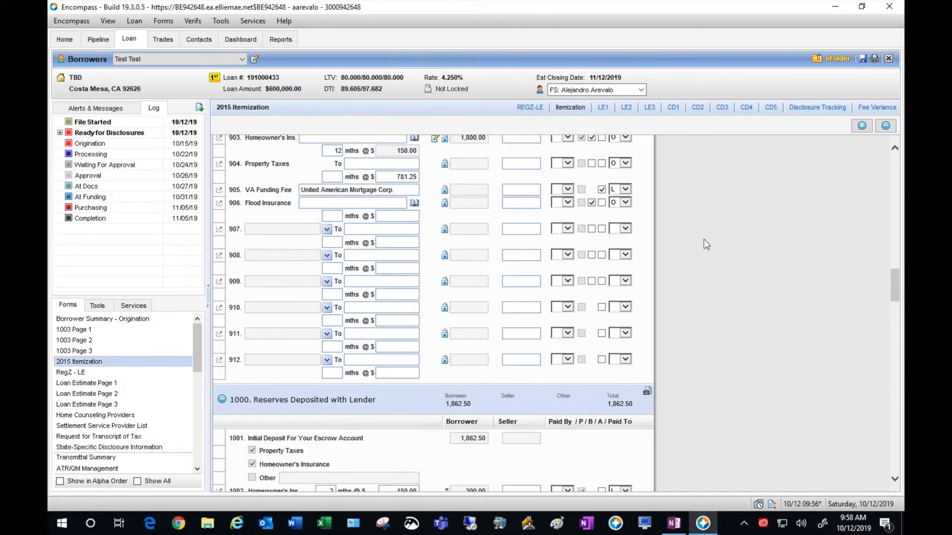
pyautogui.scroll(-2, 703, 239)
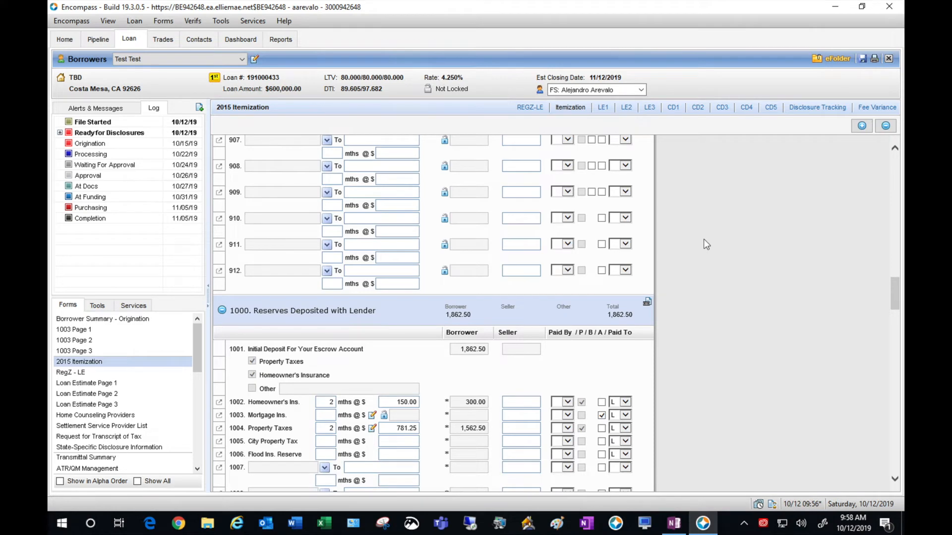
pyautogui.scroll(-1, 704, 244)
pyautogui.scroll(-1, 703, 244)
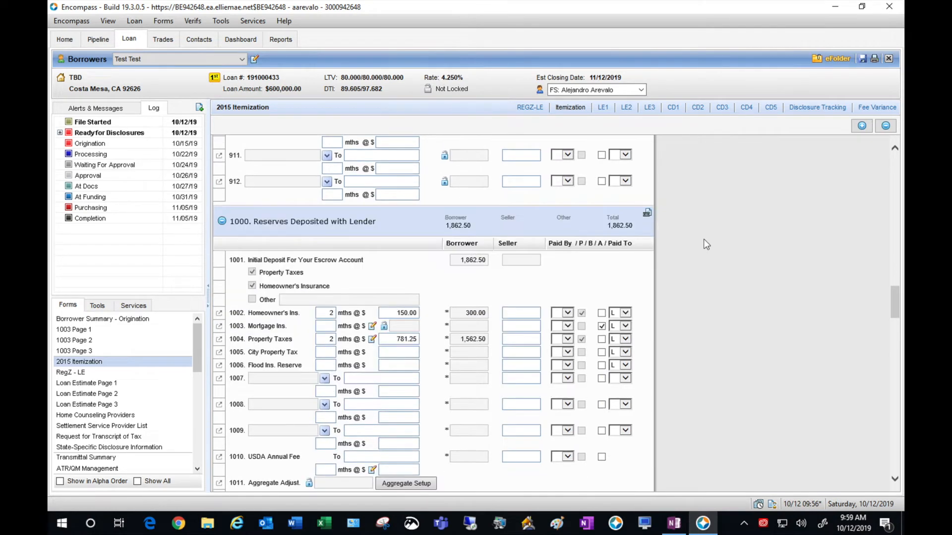
pyautogui.scroll(-1, 703, 245)
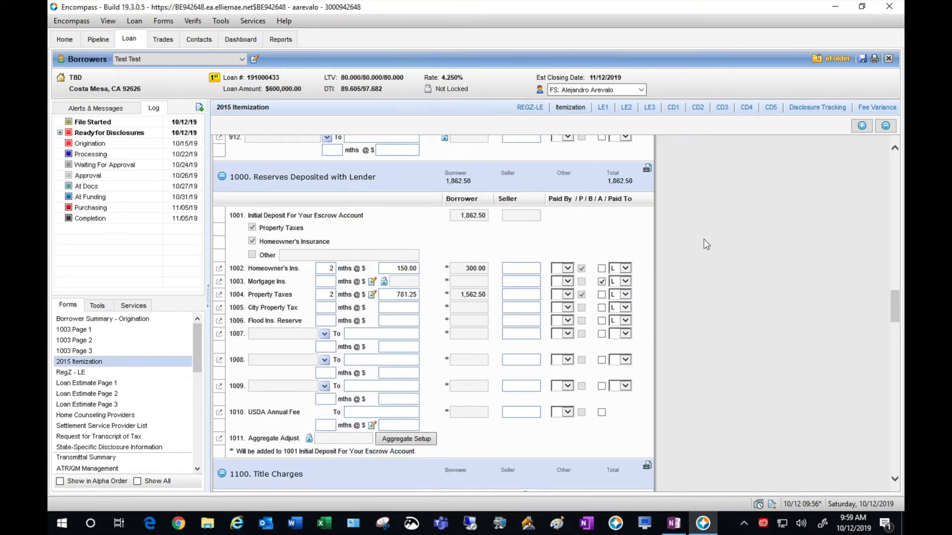
pyautogui.click(150, 322)
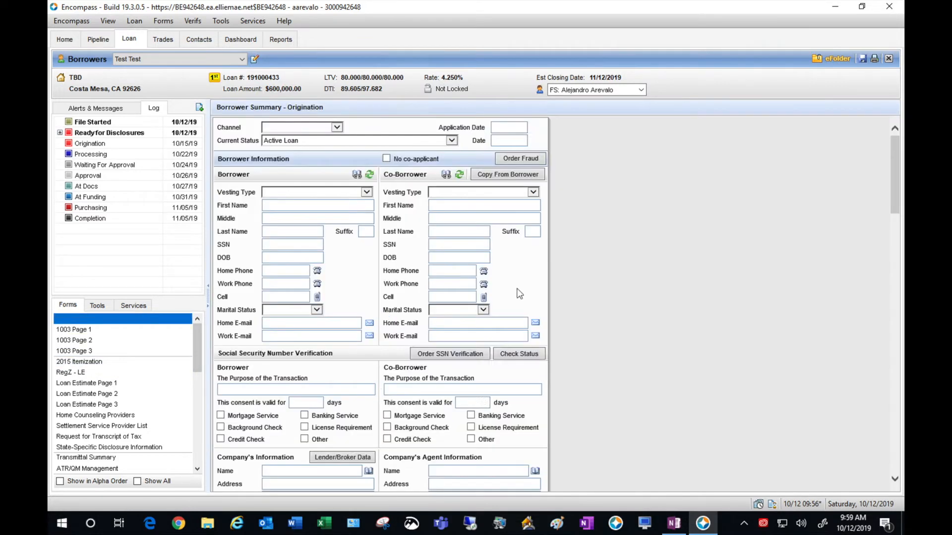
# - Change the Property Type from Detached to PUD, then go to 1003 Page 2
pyautogui.scroll(-3, 637, 281)
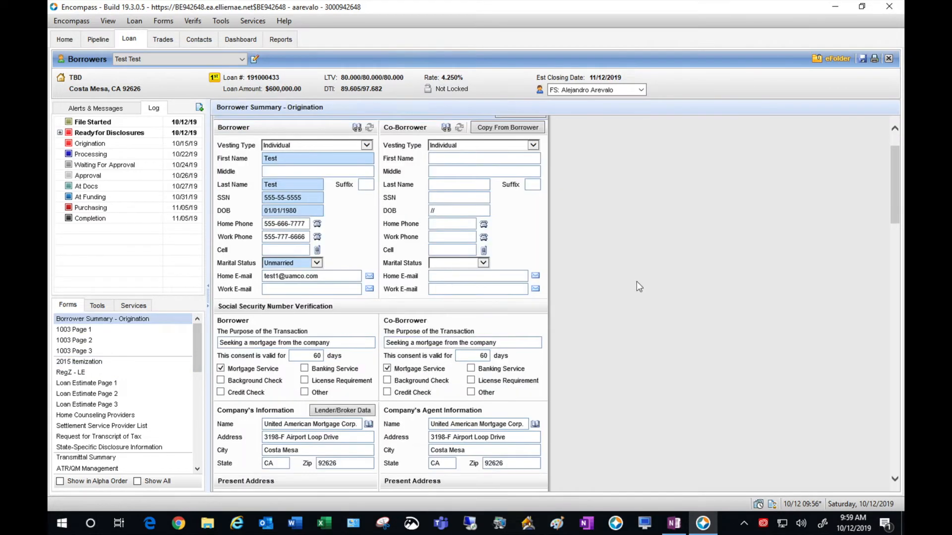
pyautogui.scroll(-10, 636, 281)
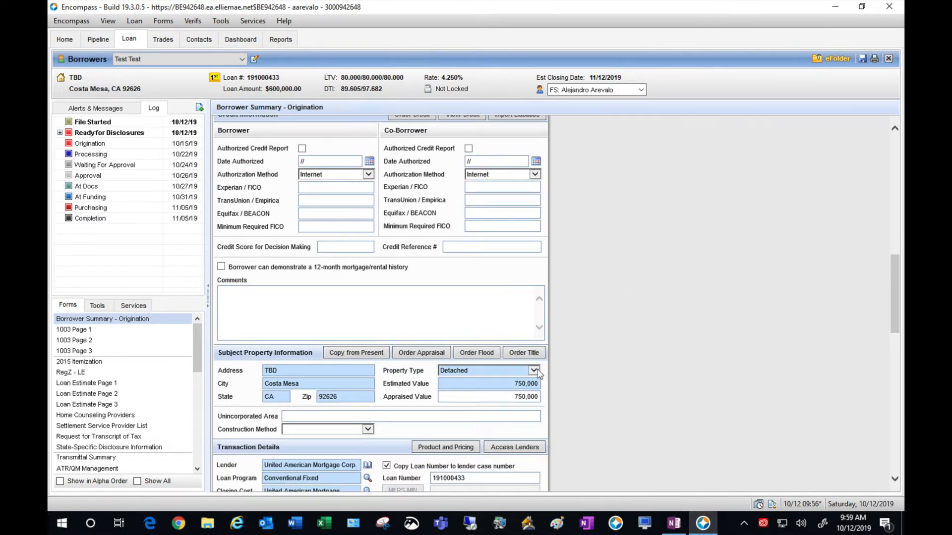
pyautogui.click(535, 370)
pyautogui.click(471, 395)
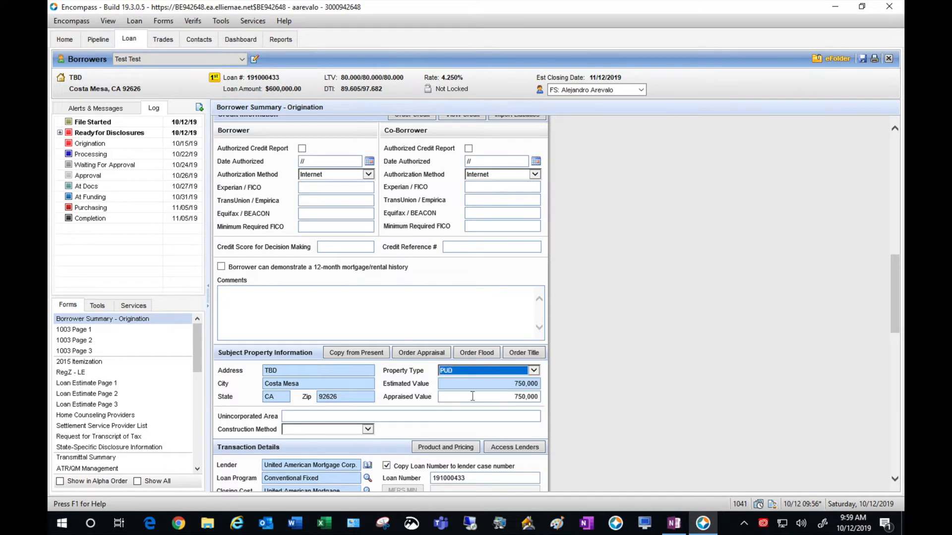
pyautogui.click(74, 340)
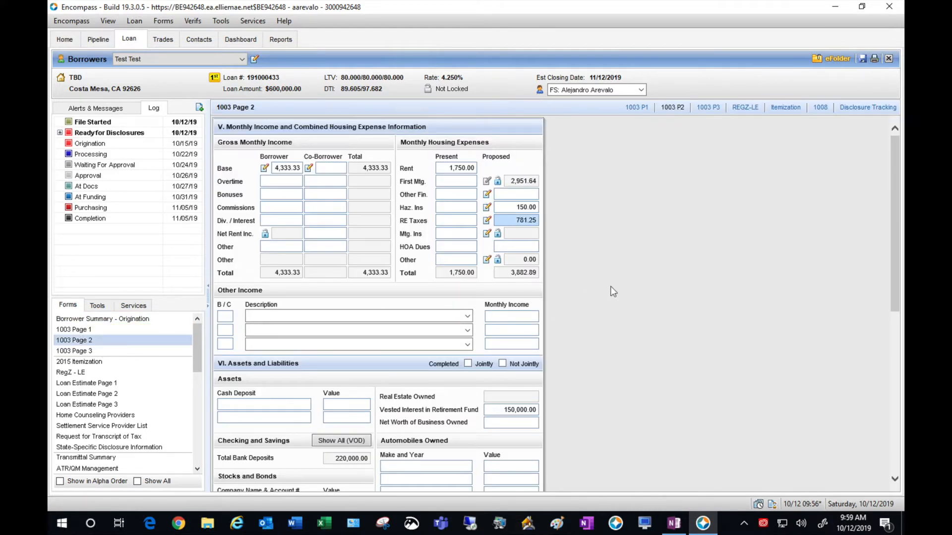
# - Confirm the hazard insurance and 781.25 tax calculations, then enter 250.00 proposed HOA dues
pyautogui.click(486, 207)
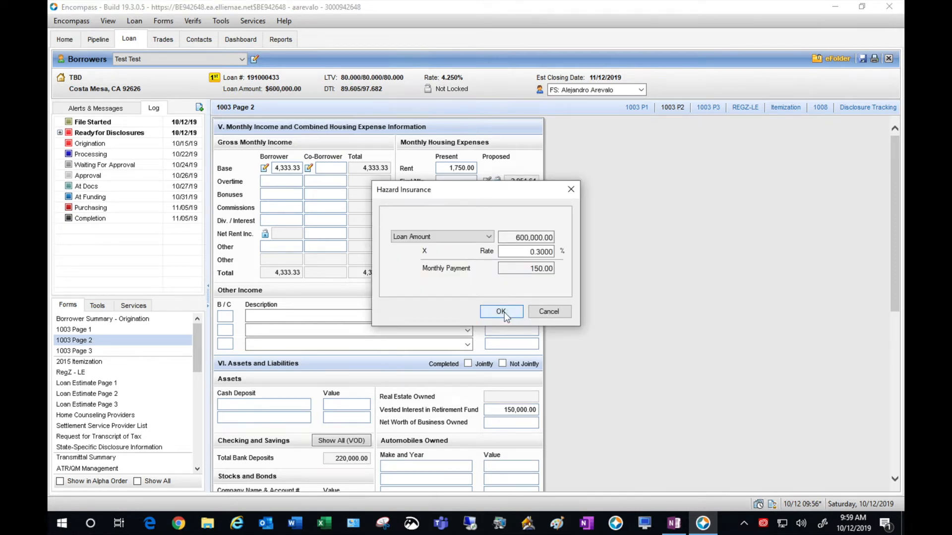
pyautogui.click(504, 315)
pyautogui.click(485, 220)
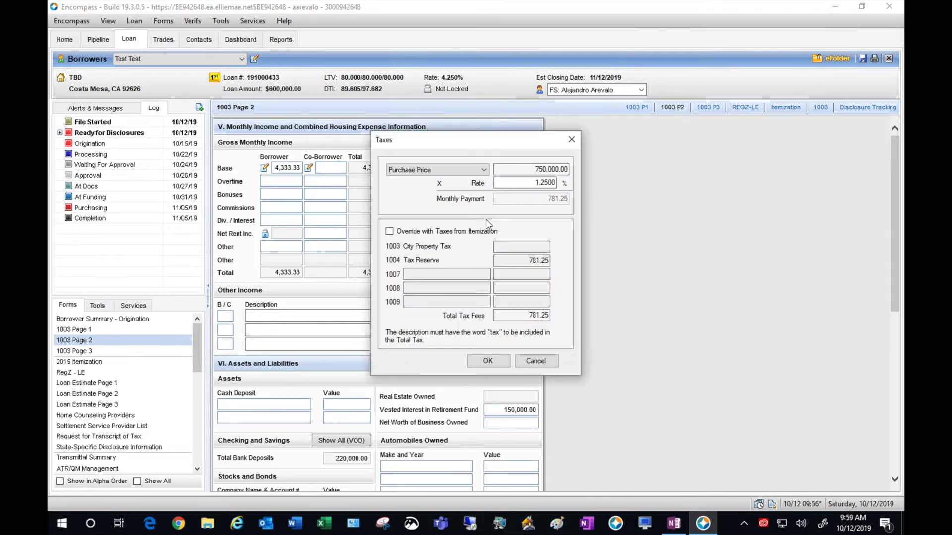
pyautogui.click(488, 361)
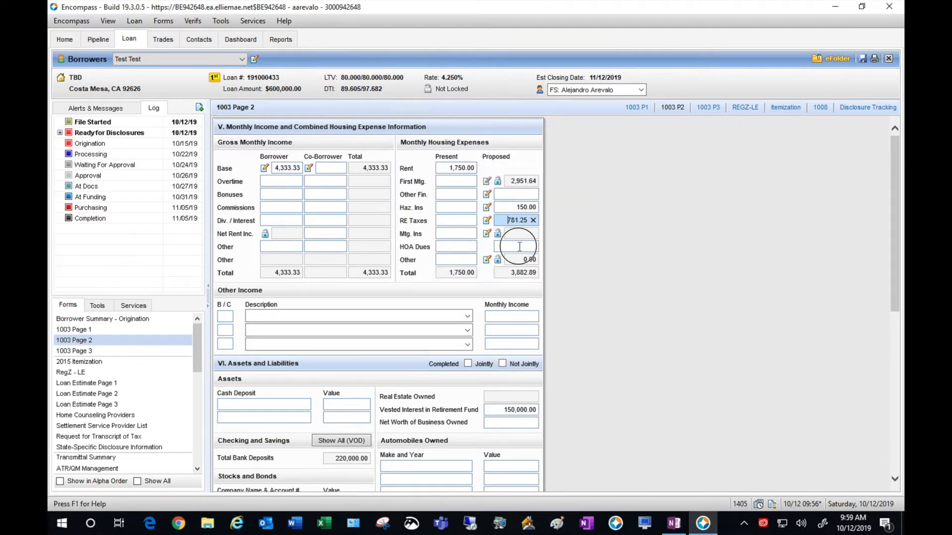
pyautogui.write('250')
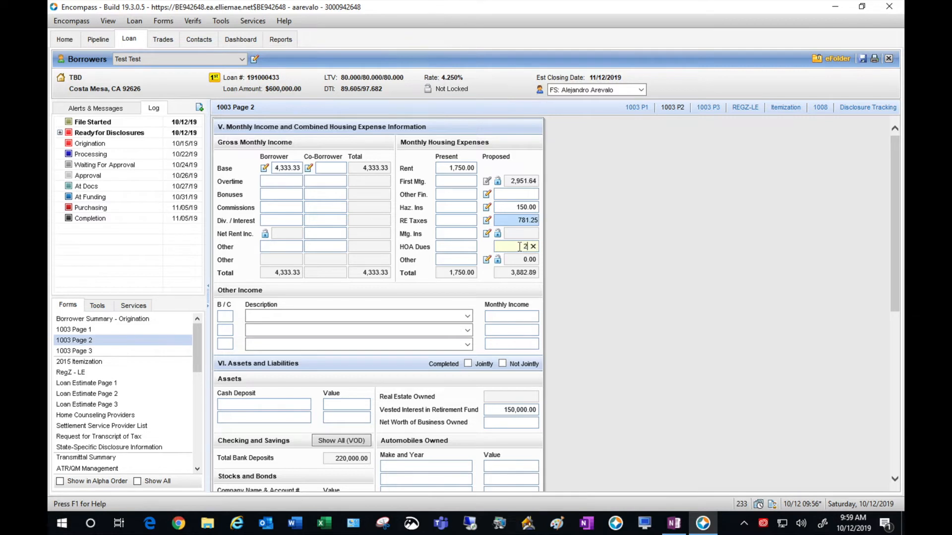
pyautogui.click(704, 251)
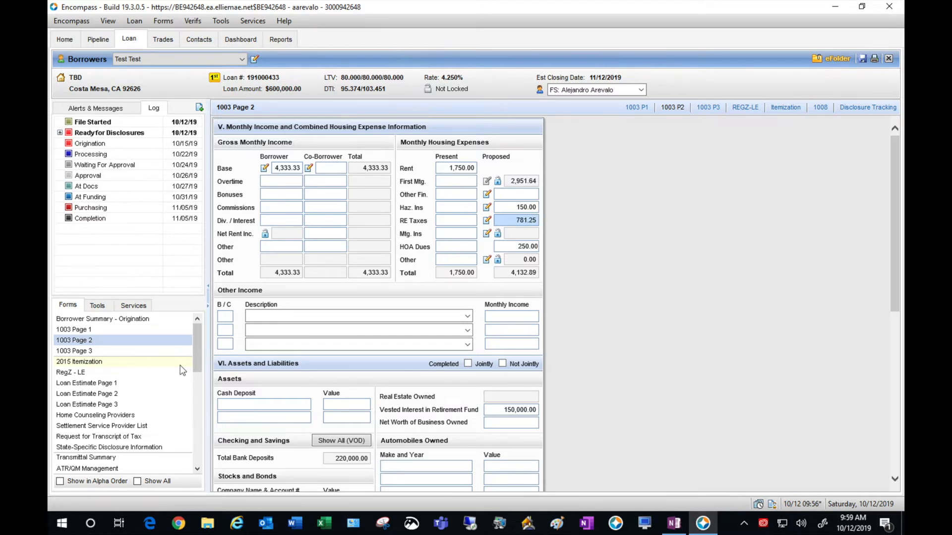
# - Enter a $75 hourly rate in the borrower's base income calculator, giving 13,000.00 monthly
pyautogui.click(264, 168)
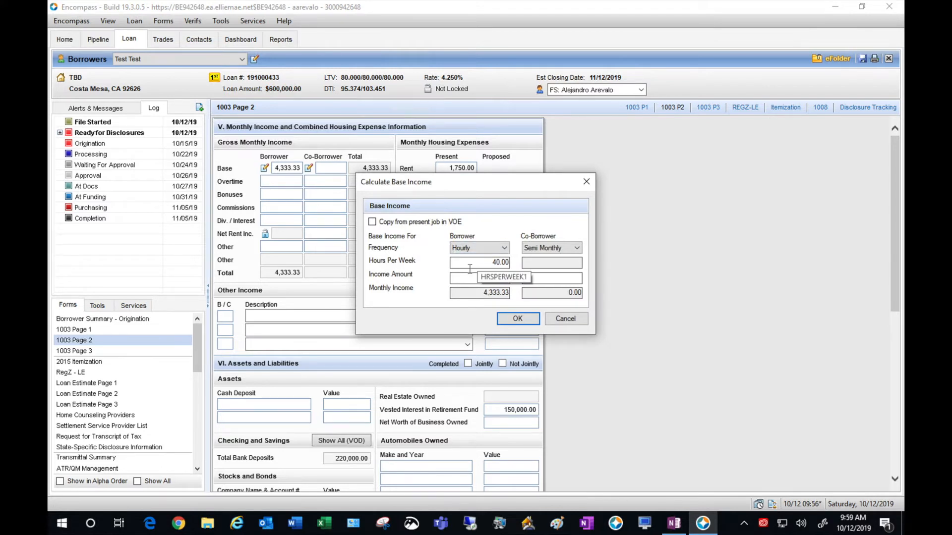
pyautogui.moveTo(471, 276); pyautogui.dragTo(517, 286)
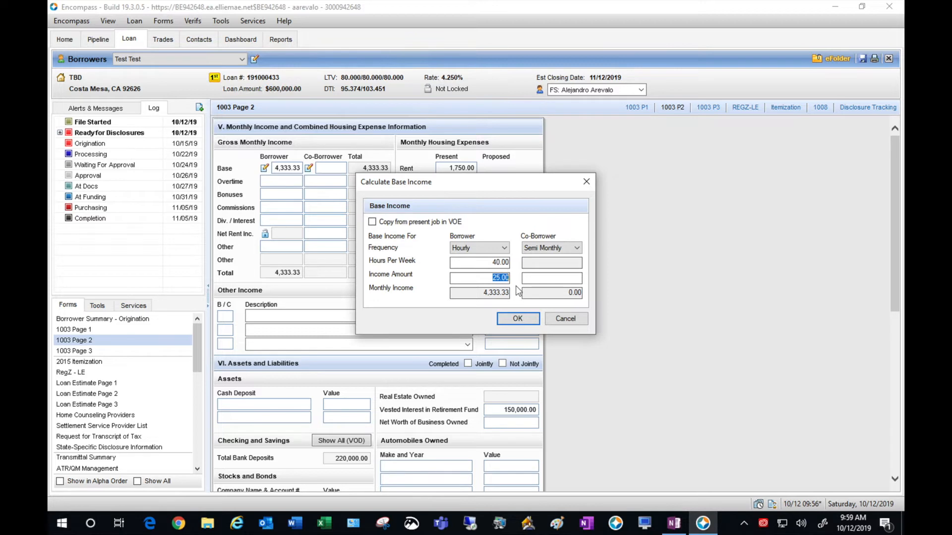
pyautogui.write('50')
pyautogui.click(520, 319)
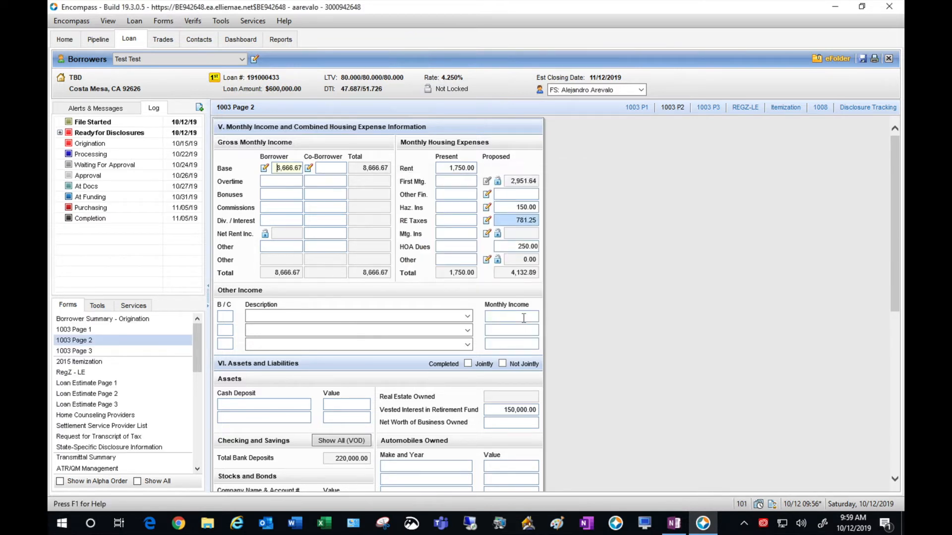
pyautogui.click(264, 168)
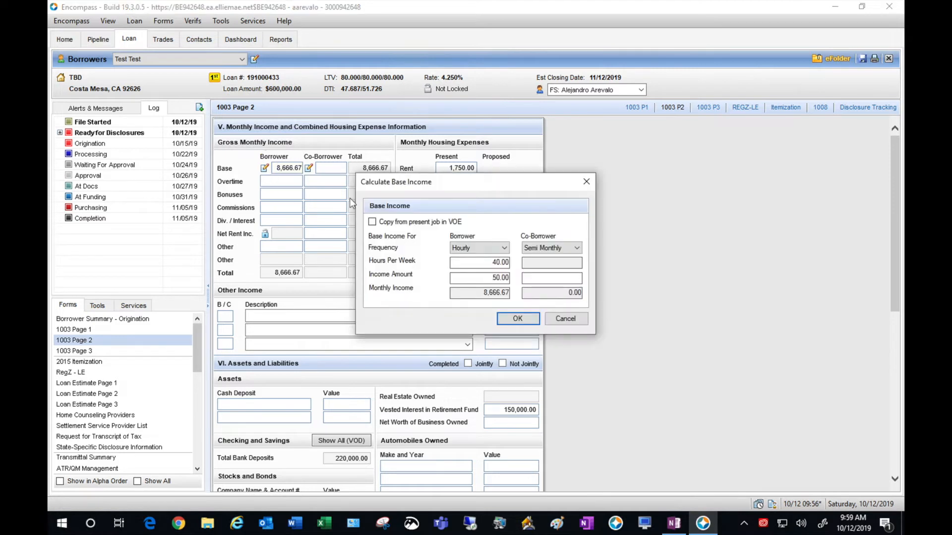
pyautogui.click(483, 278)
pyautogui.write('75')
pyautogui.click(516, 318)
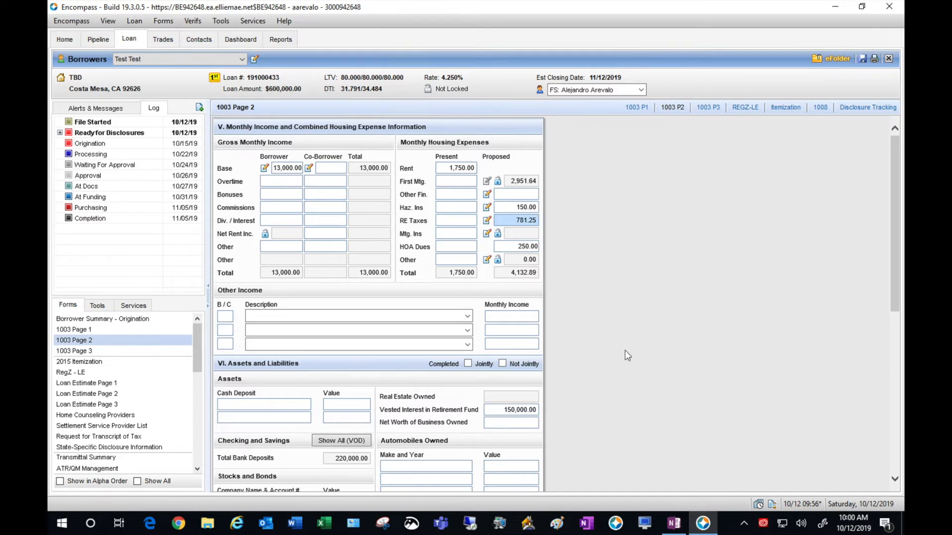
pyautogui.scroll(-1, 624, 350)
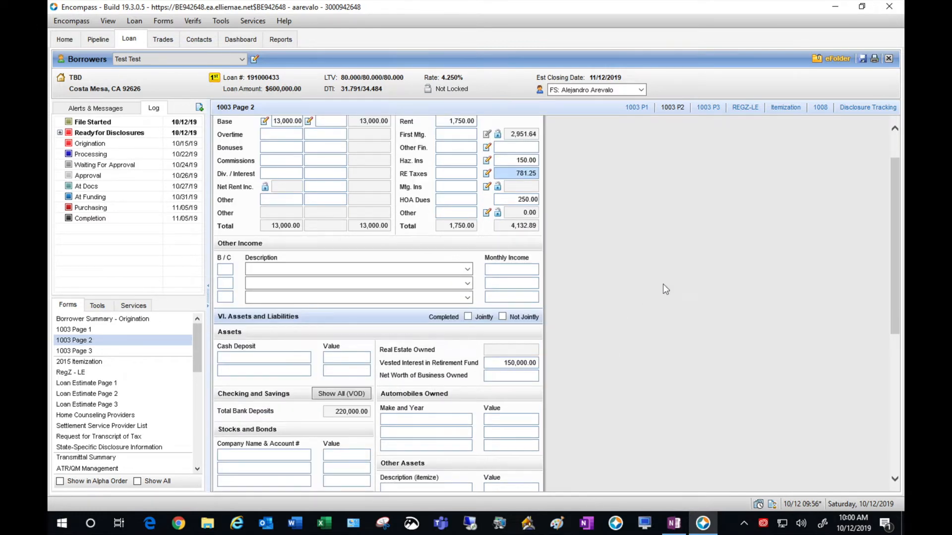
pyautogui.scroll(1, 663, 285)
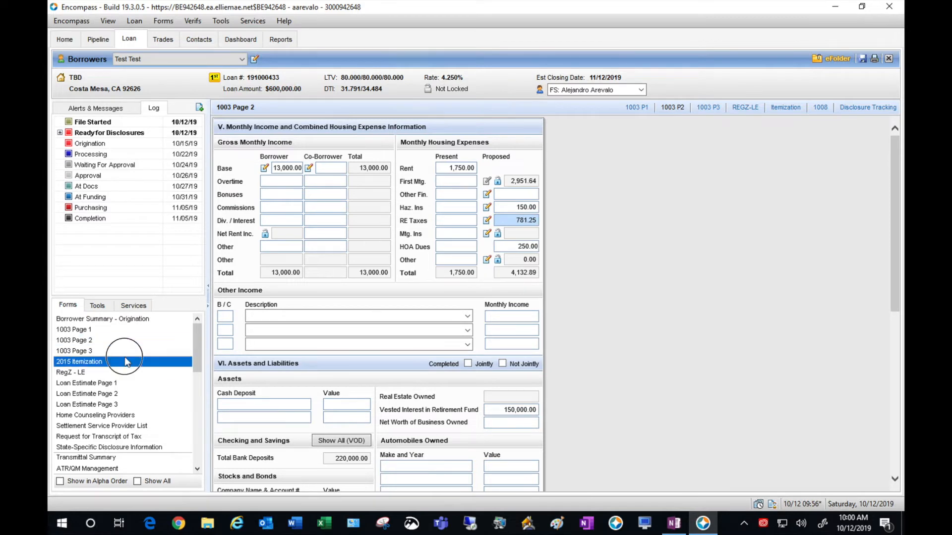
# - Open the 2015 Itemization form and scroll down to the section 1000 reserves
pyautogui.click(124, 358)
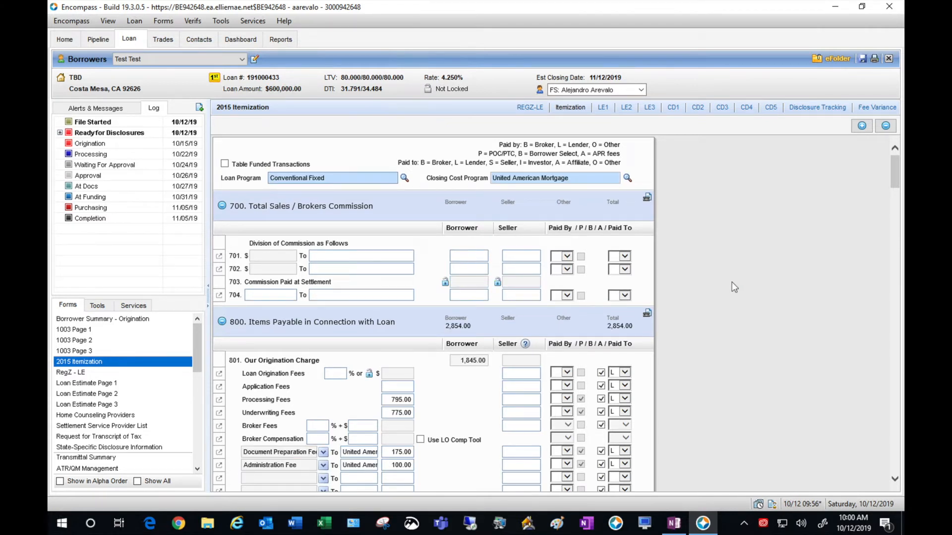
pyautogui.scroll(-1, 732, 282)
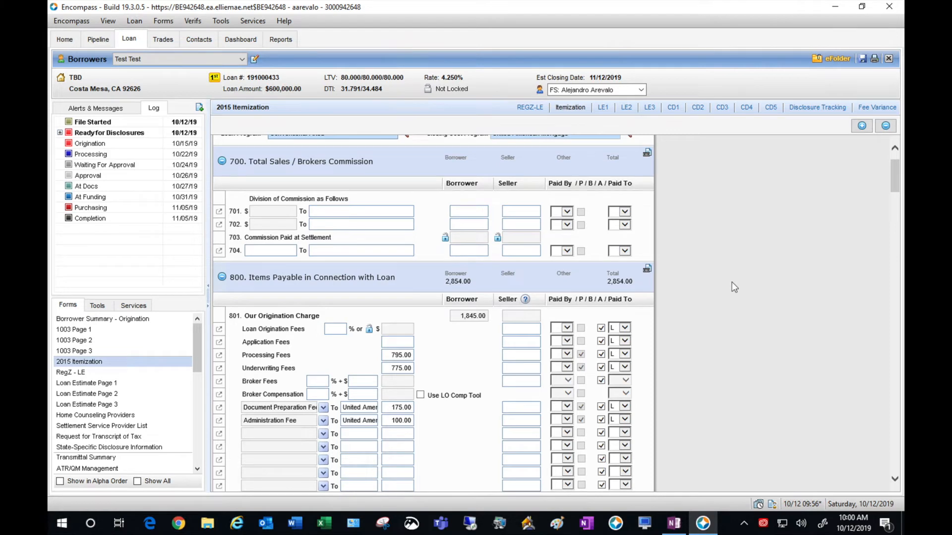
pyautogui.scroll(-6, 731, 283)
pyautogui.scroll(-5, 732, 282)
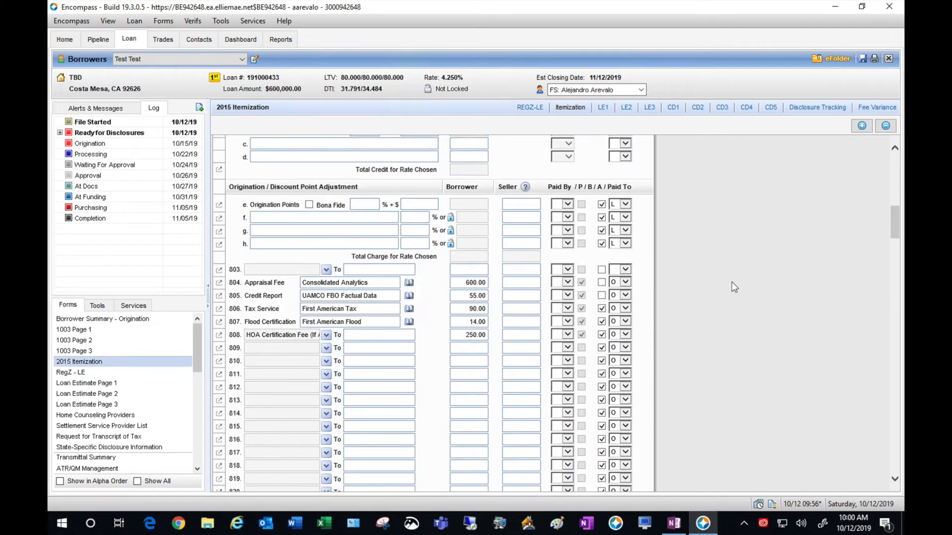
pyautogui.scroll(-2, 731, 282)
pyautogui.scroll(-4, 731, 281)
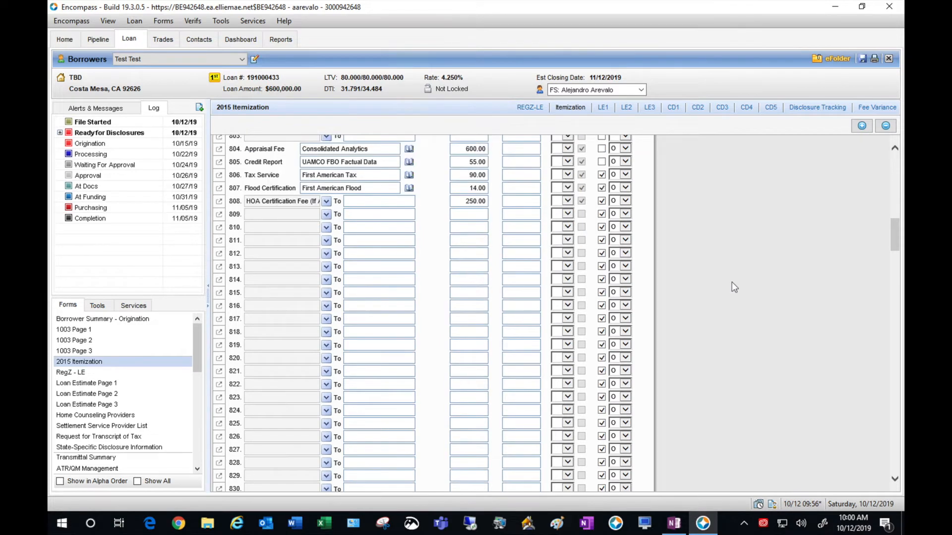
pyautogui.scroll(-4, 731, 281)
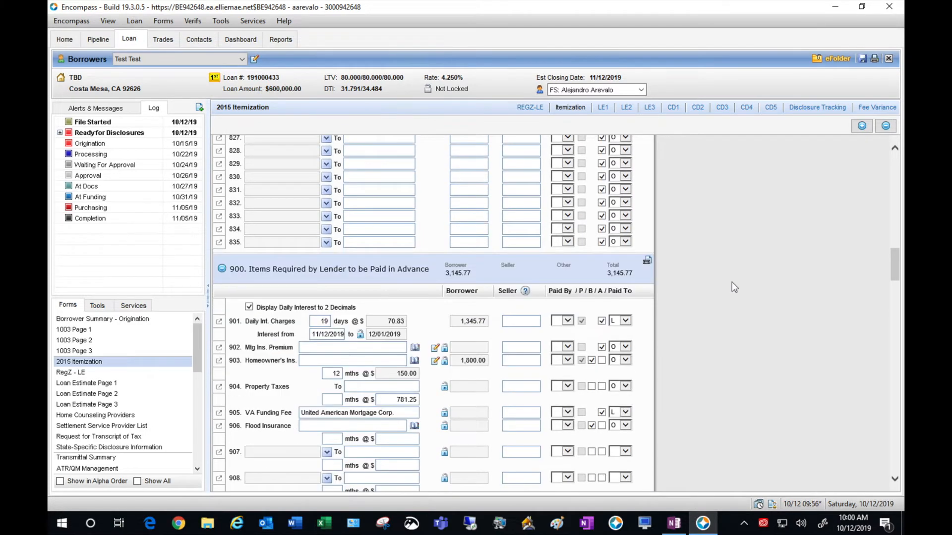
pyautogui.scroll(-2, 731, 282)
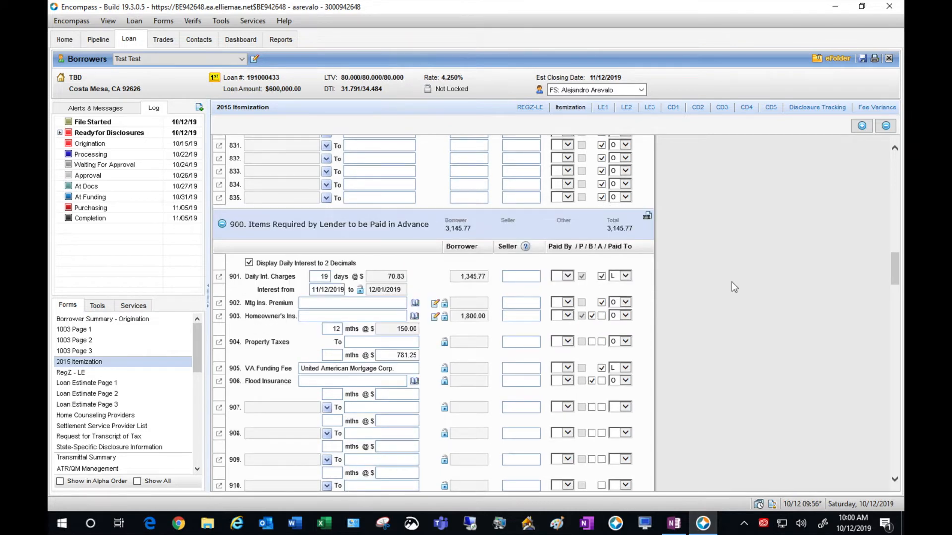
pyautogui.scroll(-3, 731, 282)
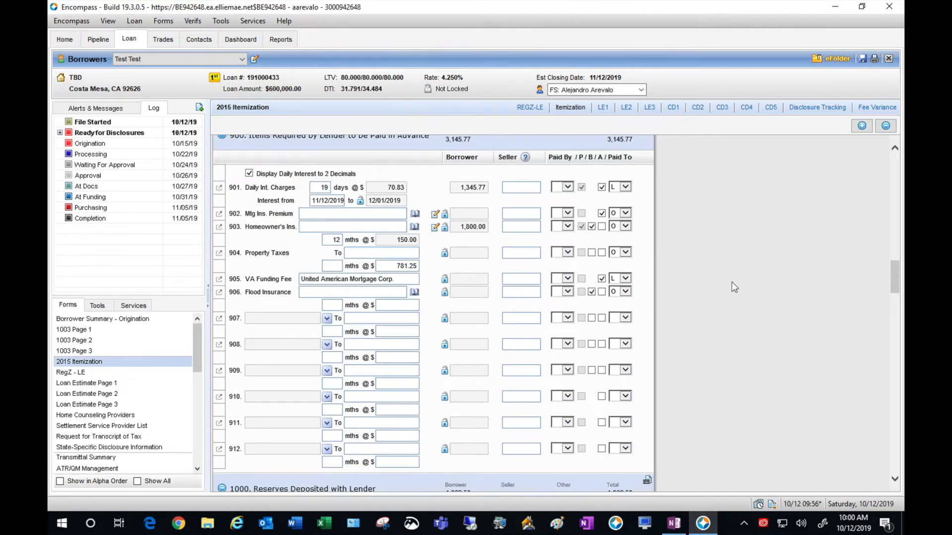
pyautogui.scroll(-1, 734, 286)
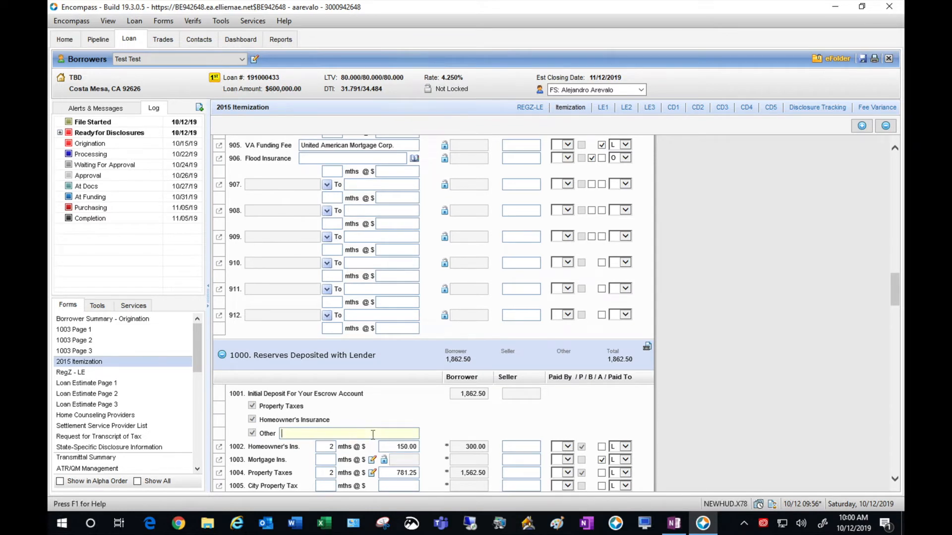
# - Label the 1001 other escrow deposit item as Homeowners' Assoc Dues
pyautogui.write("Homeowners' Assoc Dues")
pyautogui.click(787, 409)
pyautogui.scroll(-5, 787, 410)
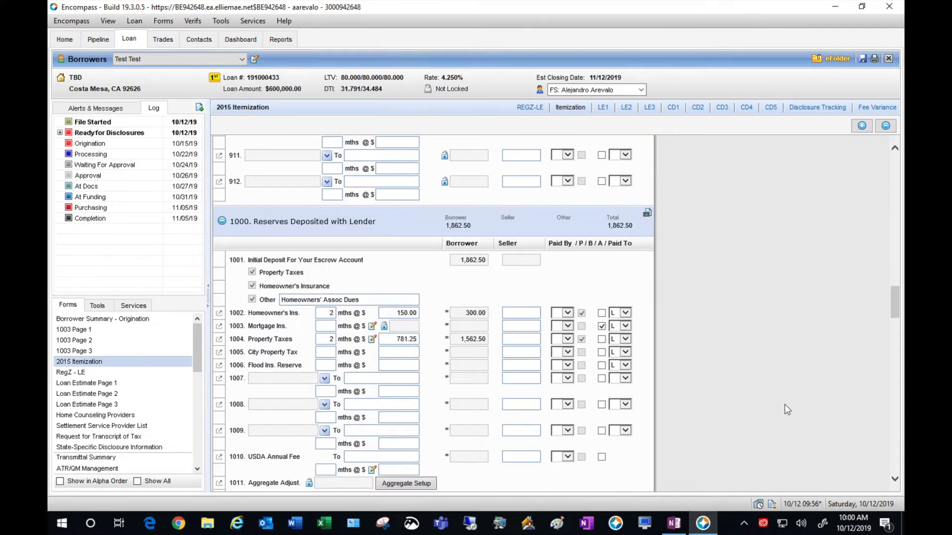
pyautogui.scroll(-2, 787, 410)
pyautogui.scroll(-2, 787, 410)
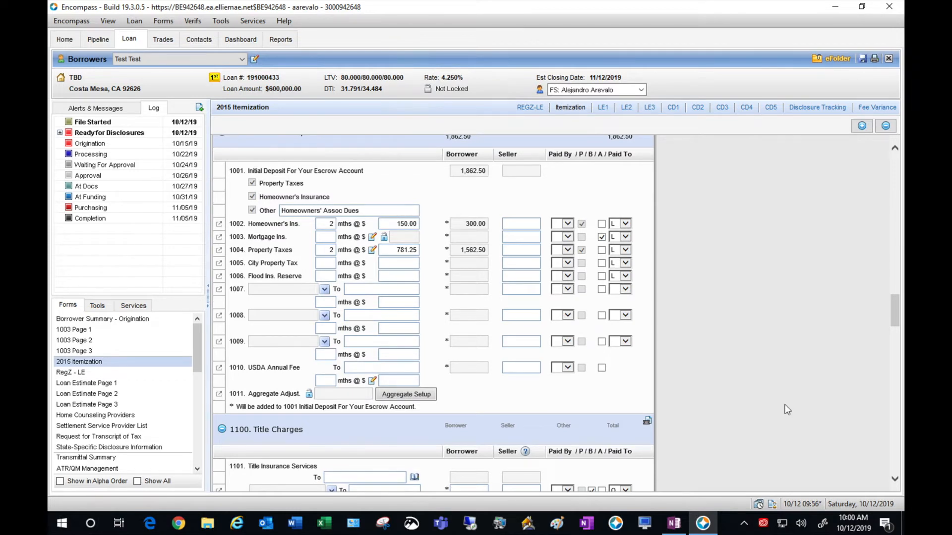
pyautogui.scroll(-2, 787, 409)
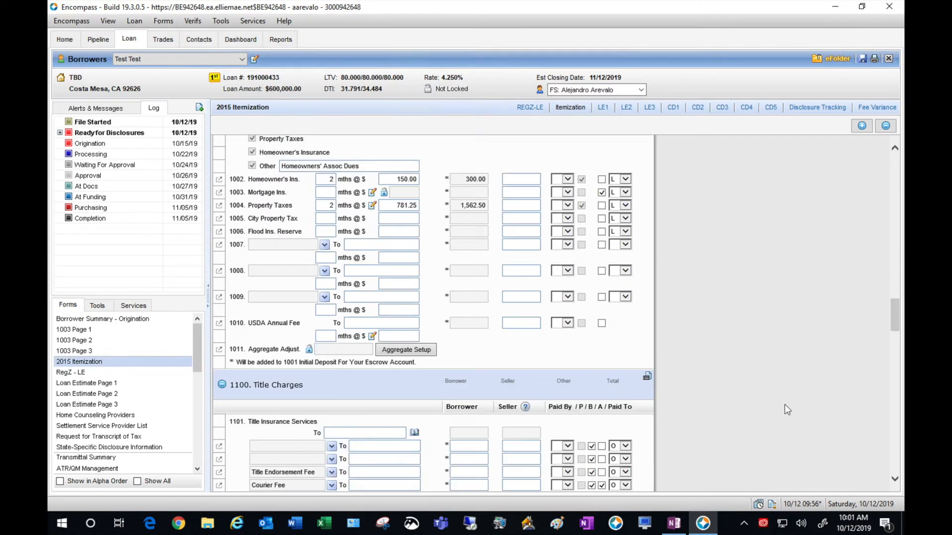
pyautogui.scroll(-2, 787, 410)
pyautogui.scroll(-2, 787, 410)
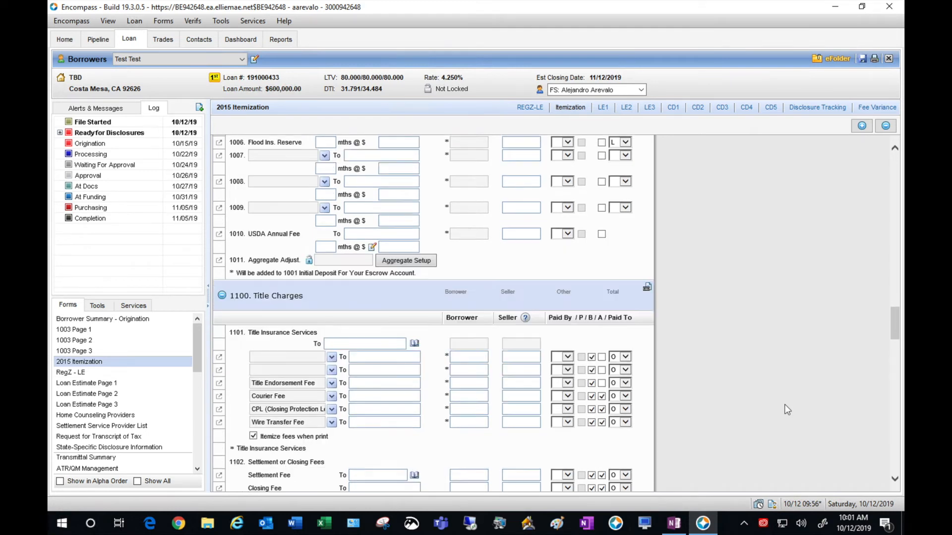
pyautogui.scroll(6, 787, 409)
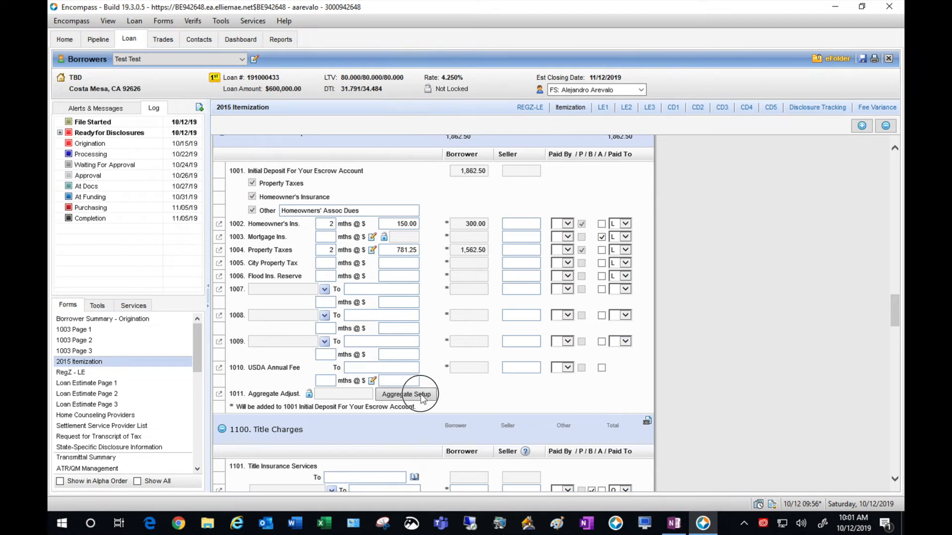
# - Clear all impound settings in the aggregate escrow account setup
pyautogui.click(421, 395)
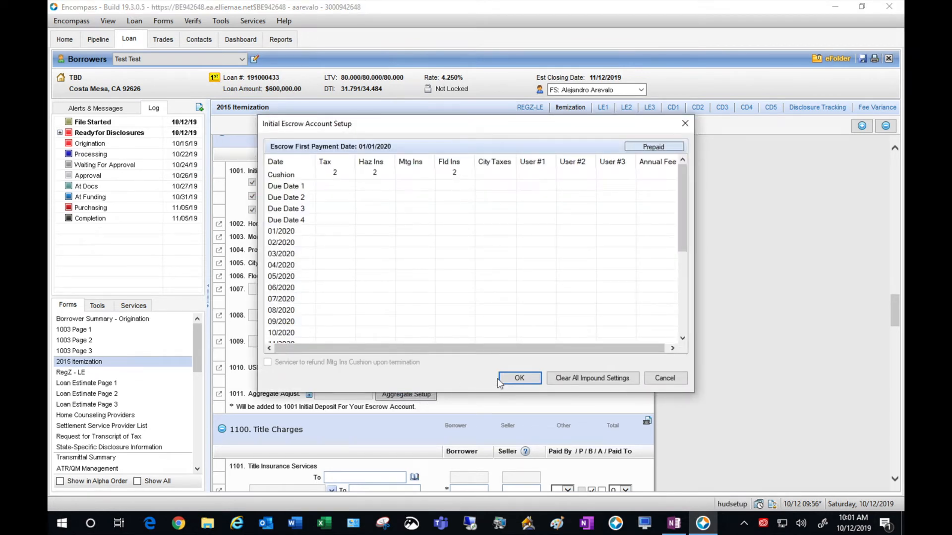
pyautogui.click(569, 379)
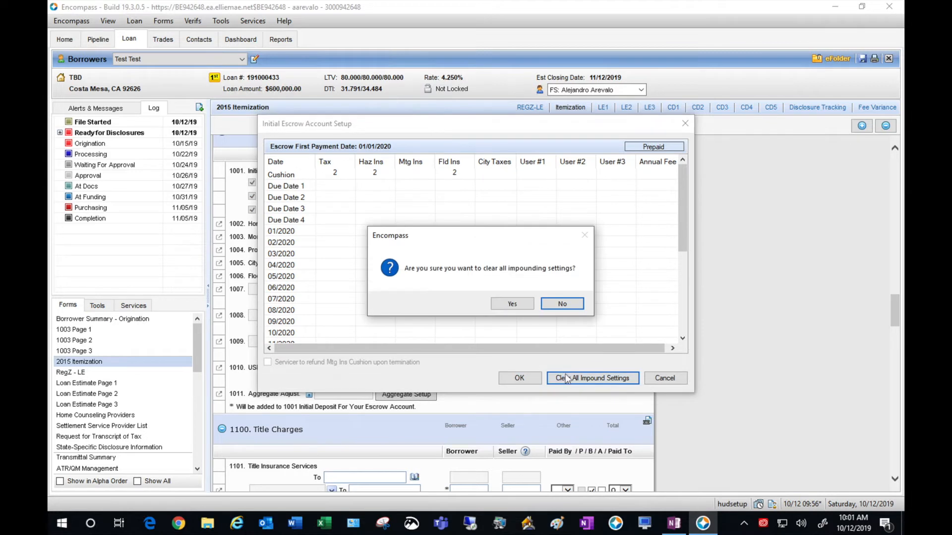
pyautogui.click(493, 303)
pyautogui.click(519, 378)
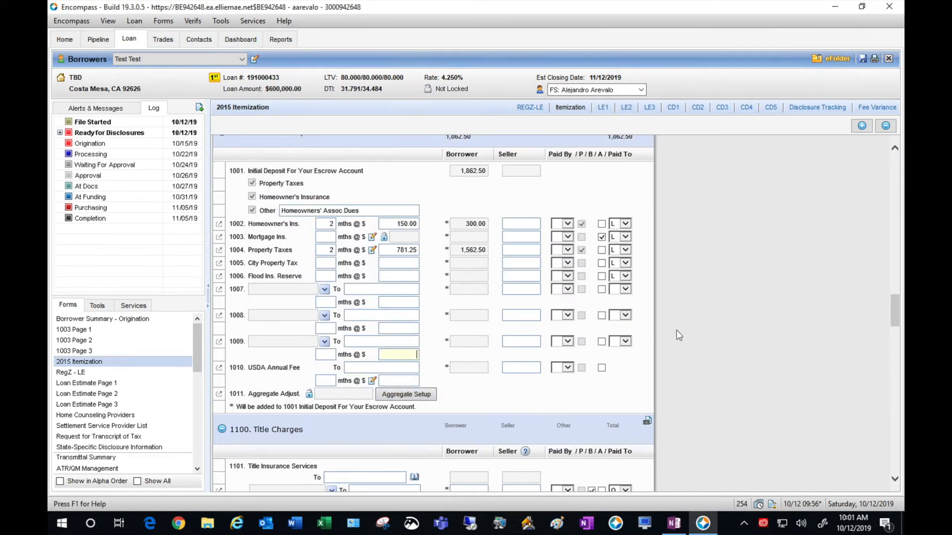
# - Delete the reserve months for homeowner's insurance (1002) and property taxes (1004)
pyautogui.click(329, 225)
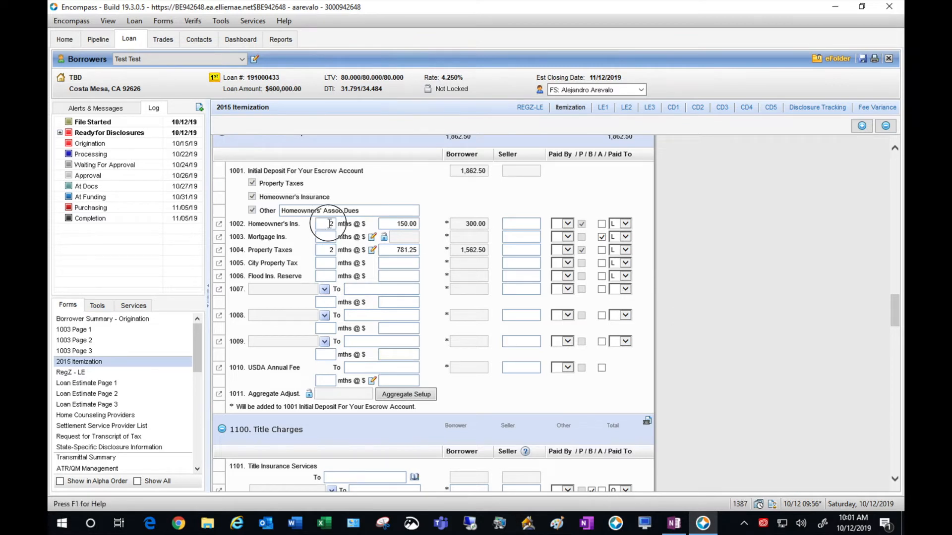
pyautogui.press('BackSpace')
pyautogui.click(324, 249)
pyautogui.press('BackSpace')
pyautogui.press('Tab')
pyautogui.click(778, 254)
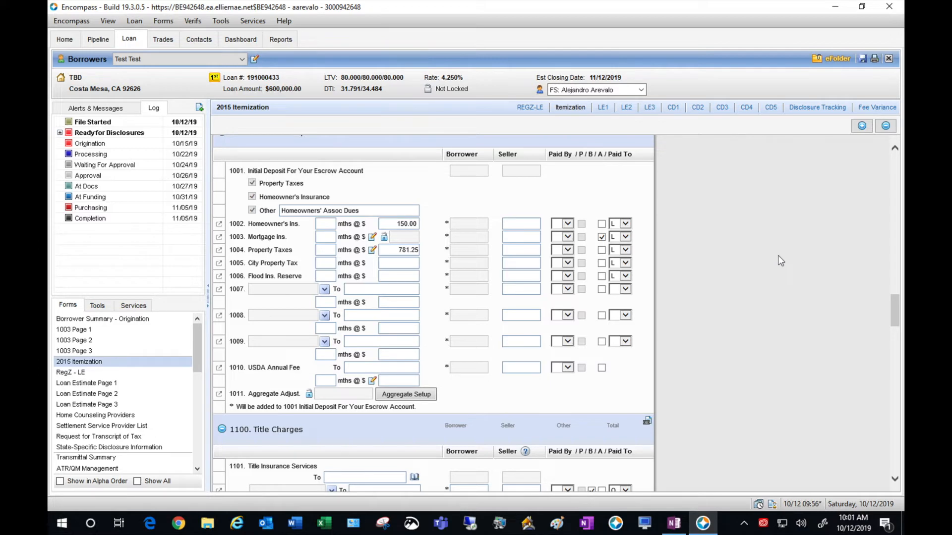
# - Enter a 1,600 settlement fee on line 1102, payable to Test Escrow
pyautogui.scroll(-3, 778, 255)
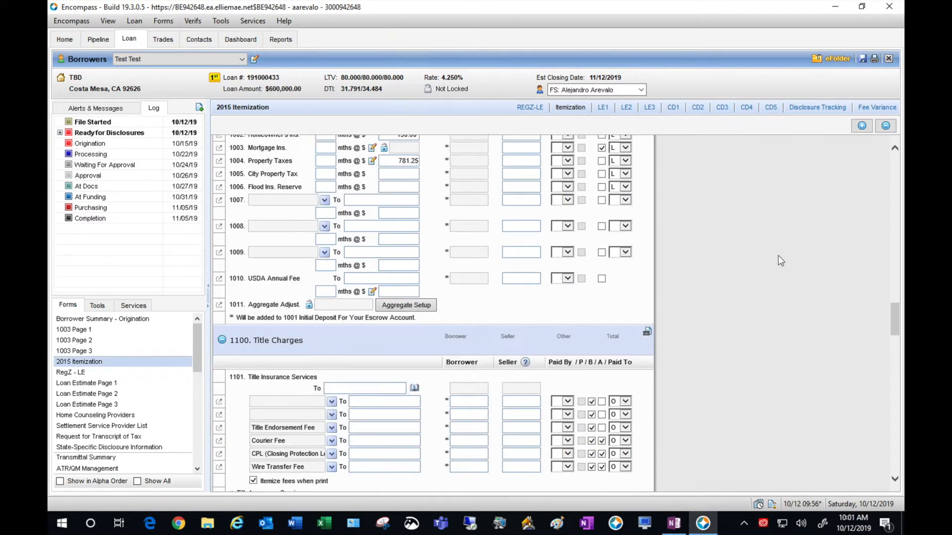
pyautogui.scroll(-5, 777, 255)
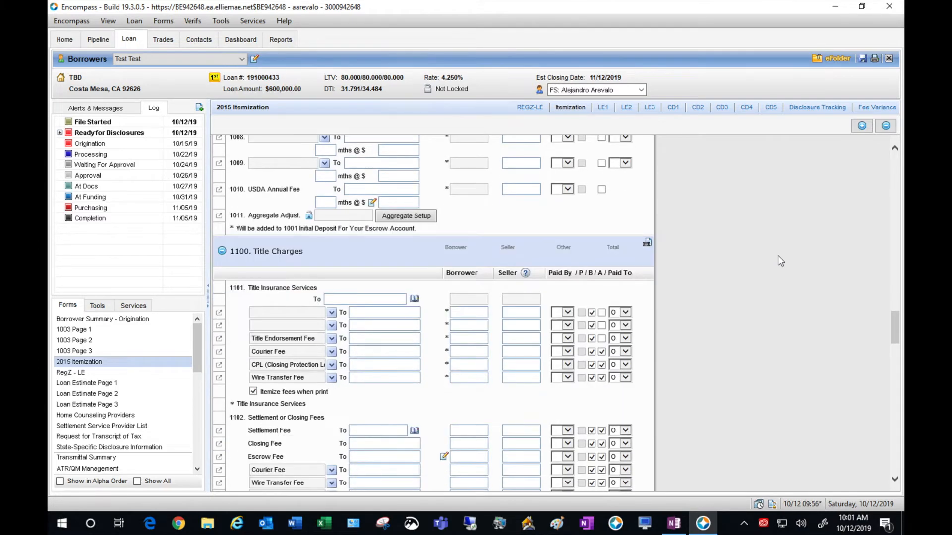
pyautogui.scroll(-3, 778, 254)
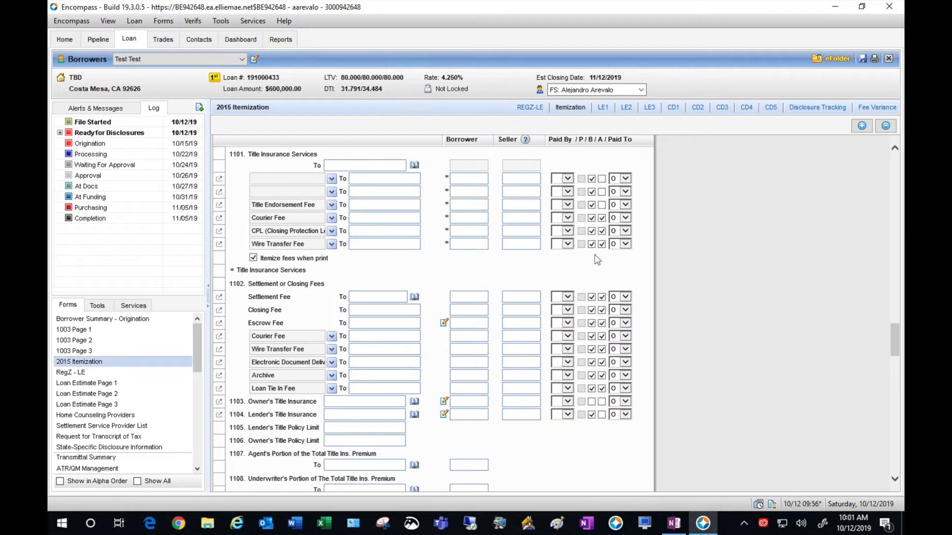
pyautogui.click(398, 297)
pyautogui.write('Test Escrow')
pyautogui.press('Tab')
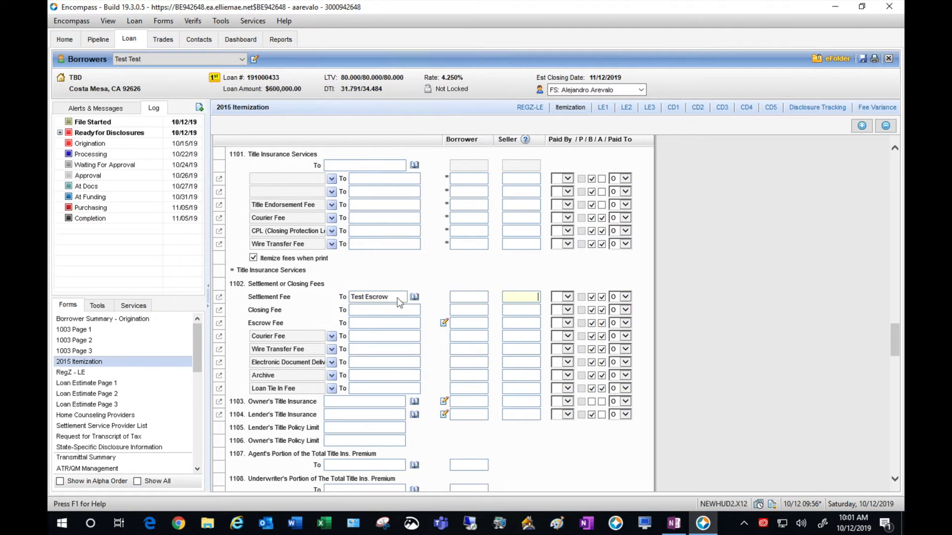
pyautogui.write('16')
pyautogui.press('BackSpace')
pyautogui.press('BackSpace')
pyautogui.hotkey('shift', 'Tab')
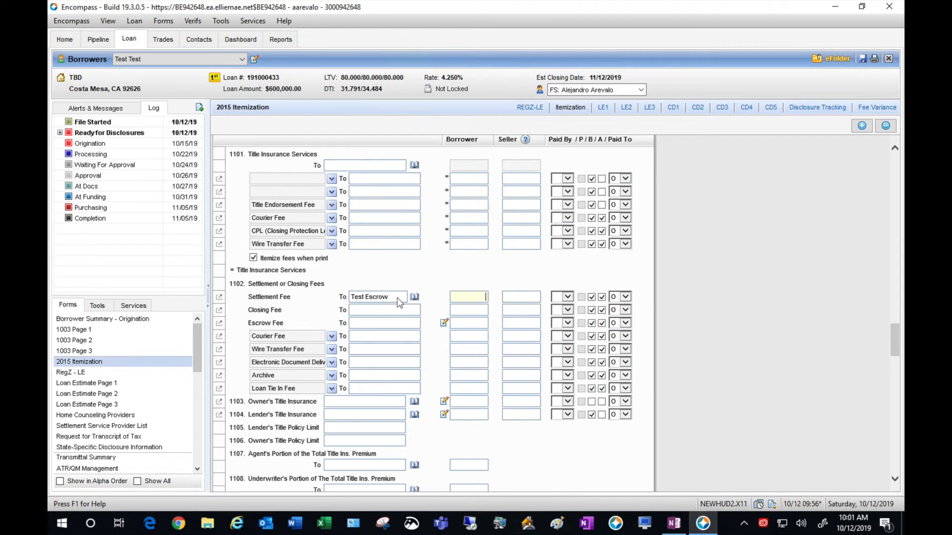
pyautogui.write('1600')
# - Add a 50 courier fee and a 75 archive fee, both payable to Test Escrow
pyautogui.click(464, 337)
pyautogui.click(384, 336)
pyautogui.write('Test Escrow')
pyautogui.press('Tab')
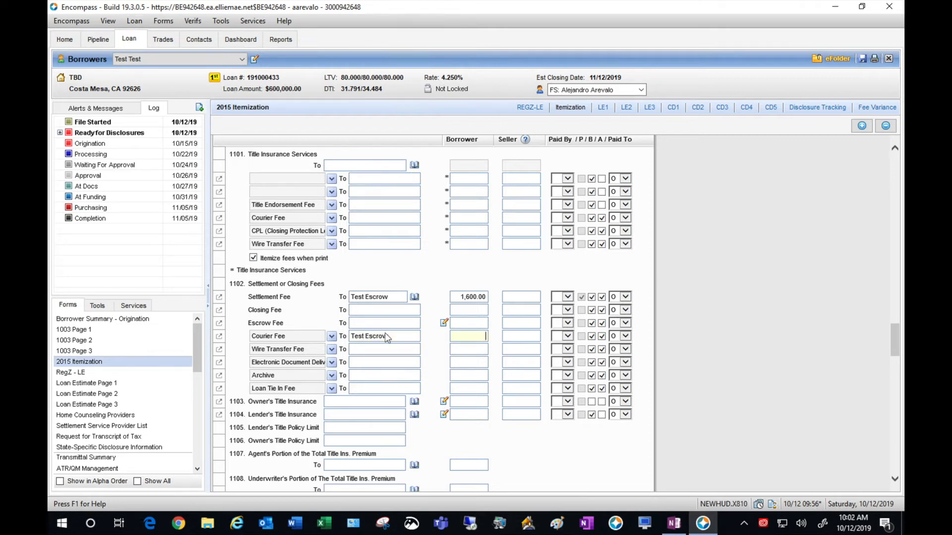
pyautogui.write('50')
pyautogui.click(407, 372)
pyautogui.write('Test Escrow')
pyautogui.write('75')
# - Enter a 250 loan tie-in fee and 900 lender's title insurance payable to Test Title
pyautogui.click(399, 386)
pyautogui.write('Test Escrow')
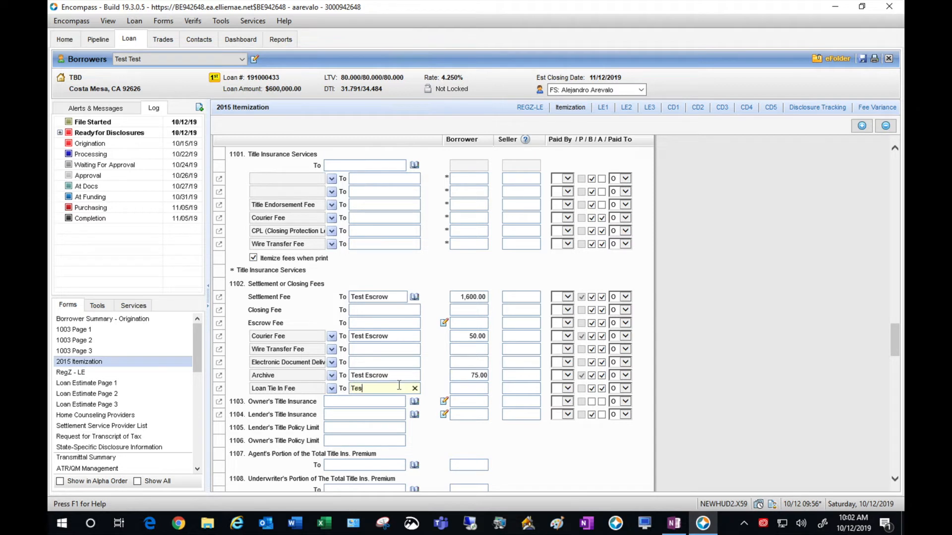
pyautogui.click(482, 388)
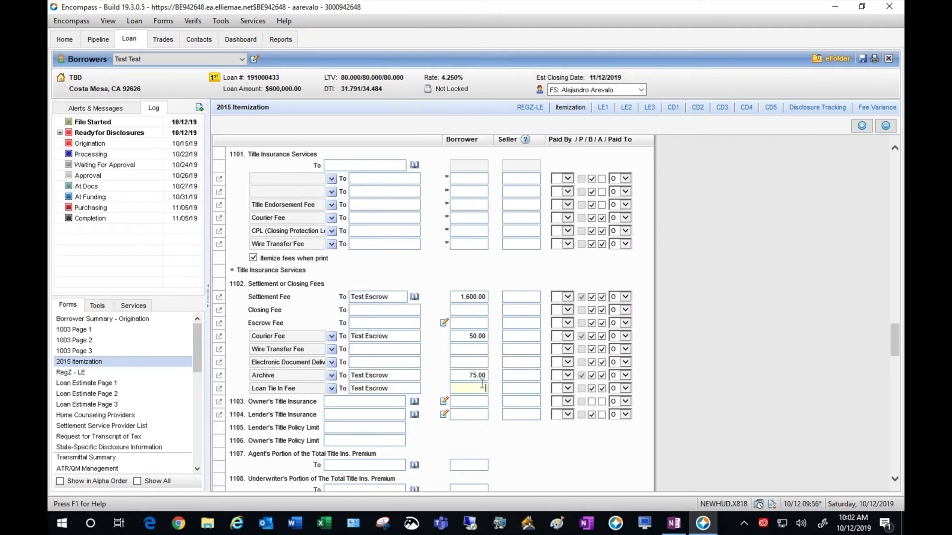
pyautogui.write('250')
pyautogui.click(474, 416)
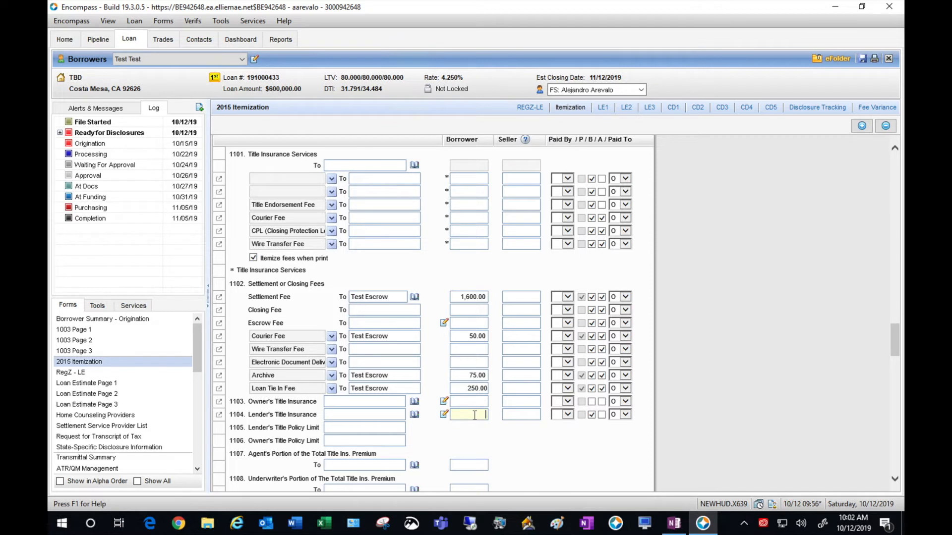
pyautogui.write('900')
pyautogui.click(353, 417)
pyautogui.write('Test ')
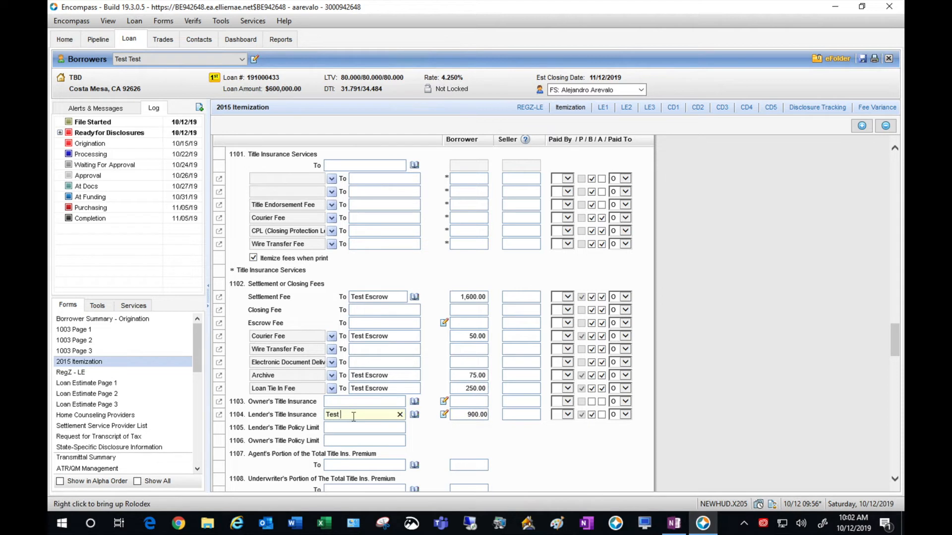
pyautogui.write('Title')
pyautogui.press('Tab')
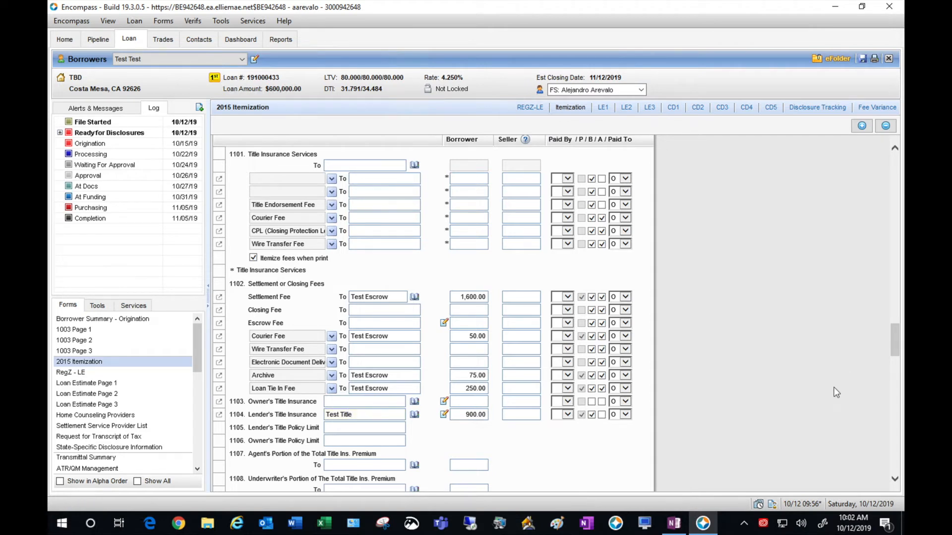
# - Set line 1110 to Sub Escrow Fee, payable to Test Title, borrower amount 62.50
pyautogui.scroll(-5, 836, 392)
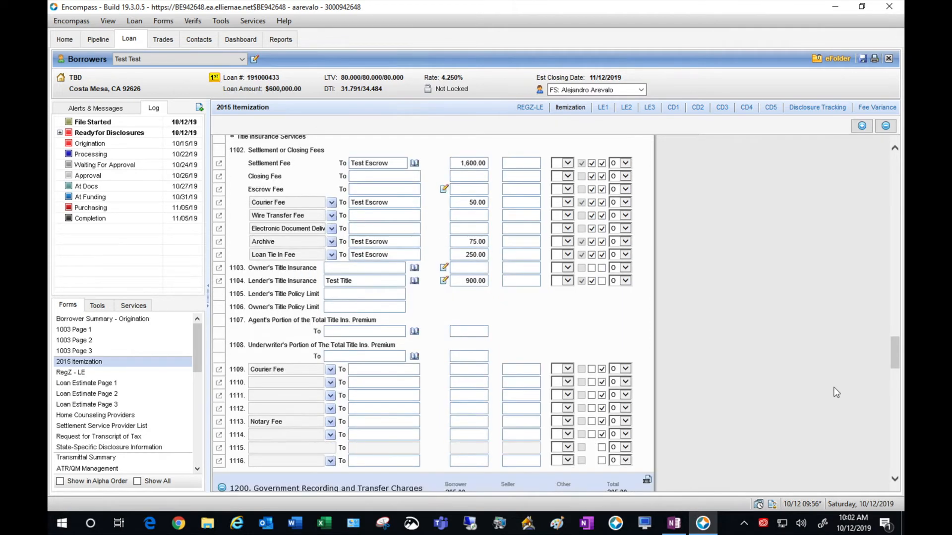
pyautogui.click(331, 382)
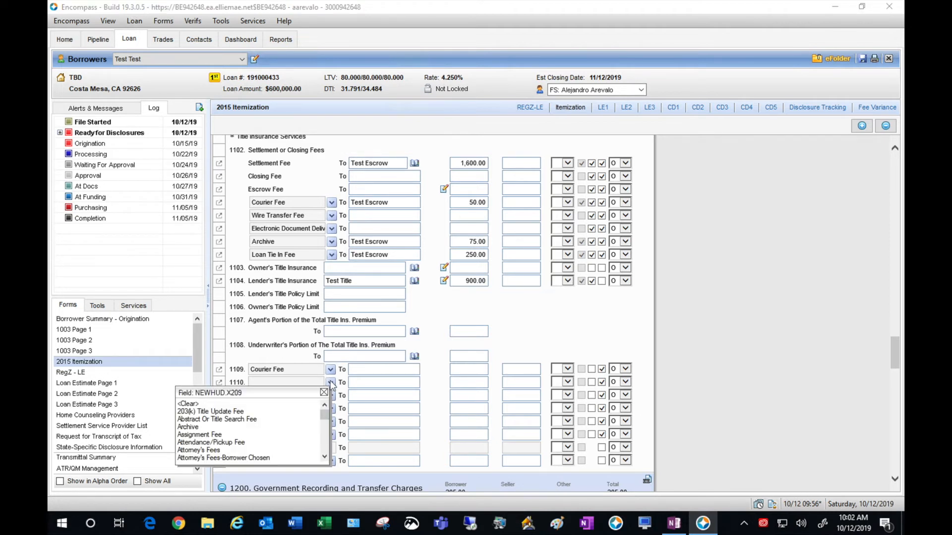
pyautogui.click(324, 459)
pyautogui.click(325, 458)
pyautogui.click(325, 459)
pyautogui.click(325, 458)
pyautogui.click(325, 458)
pyautogui.click(324, 459)
pyautogui.click(324, 458)
pyautogui.click(325, 459)
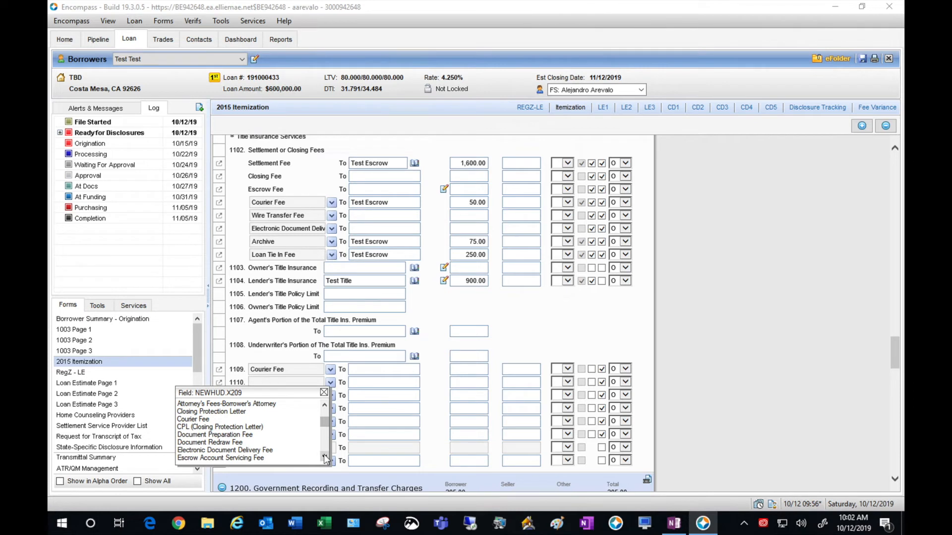
pyautogui.click(325, 458)
pyautogui.click(325, 458)
pyautogui.click(325, 458)
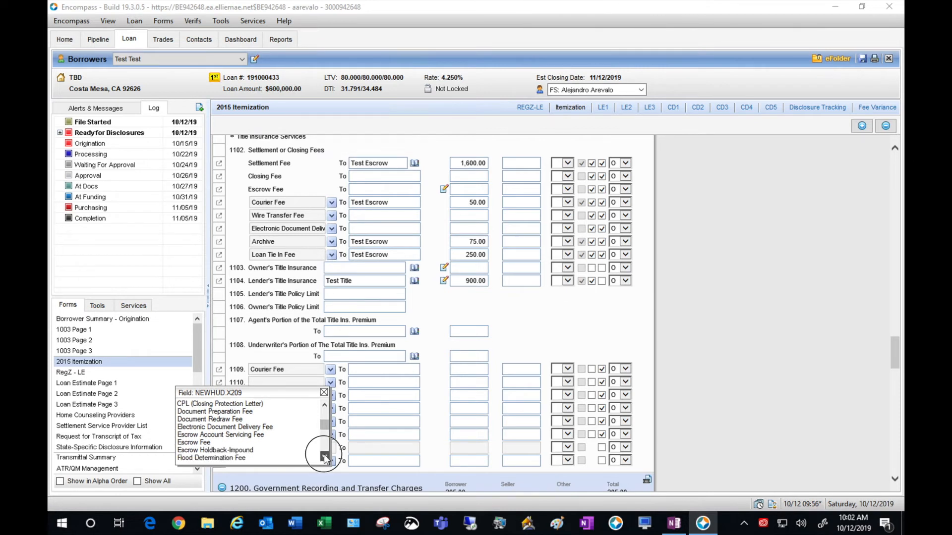
pyautogui.click(324, 458)
pyautogui.click(325, 459)
pyautogui.click(324, 459)
pyautogui.click(325, 458)
pyautogui.click(324, 458)
pyautogui.click(324, 458)
pyautogui.click(325, 458)
pyautogui.click(324, 458)
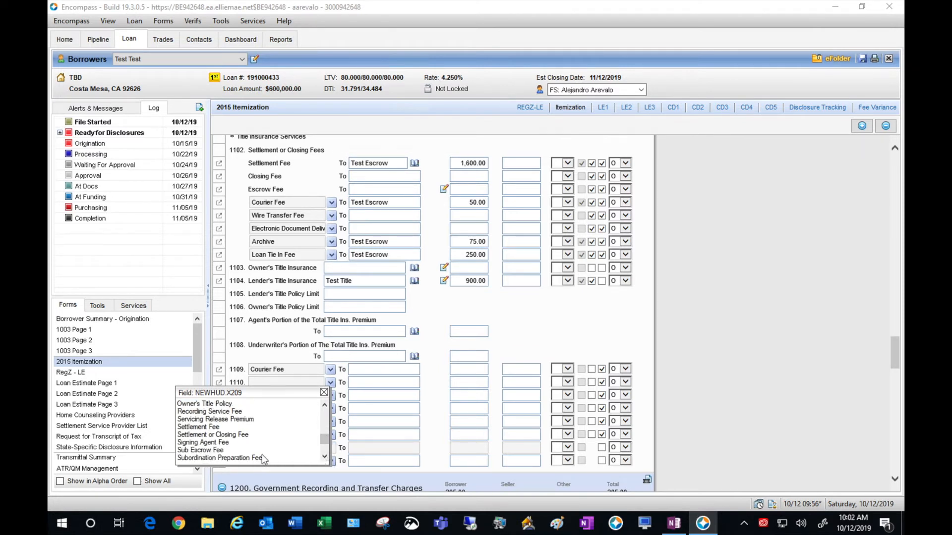
pyautogui.click(246, 450)
pyautogui.click(369, 382)
pyautogui.write('Tes')
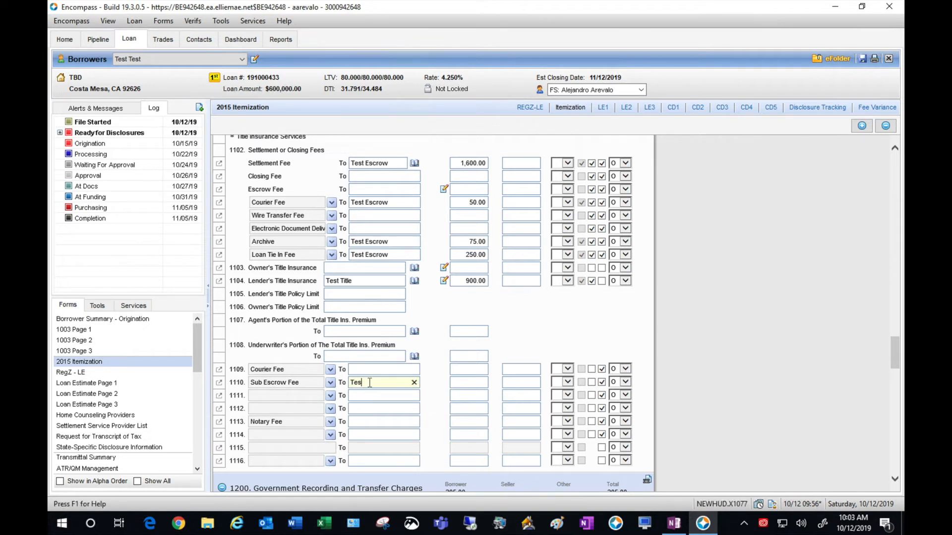
pyautogui.write('t Title')
pyautogui.press('Tab')
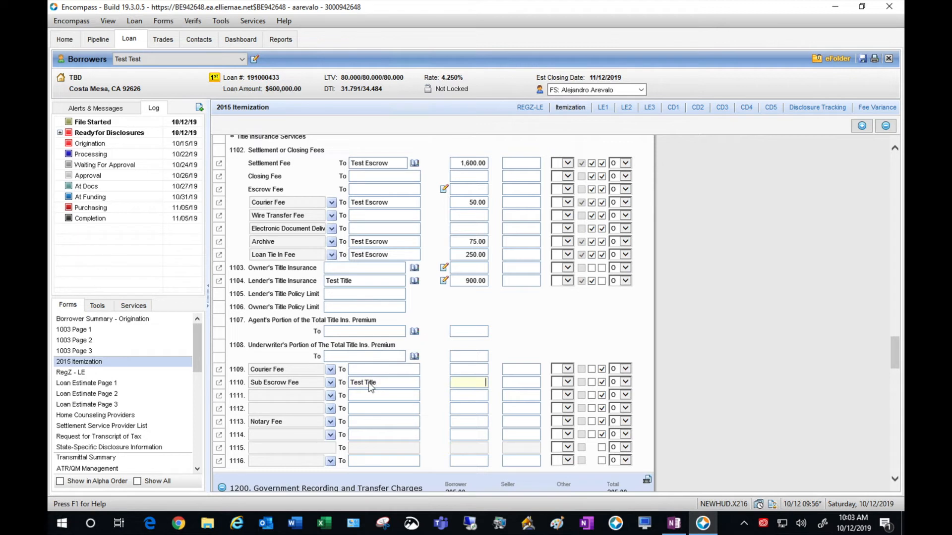
pyautogui.write('62.50')
pyautogui.click(823, 382)
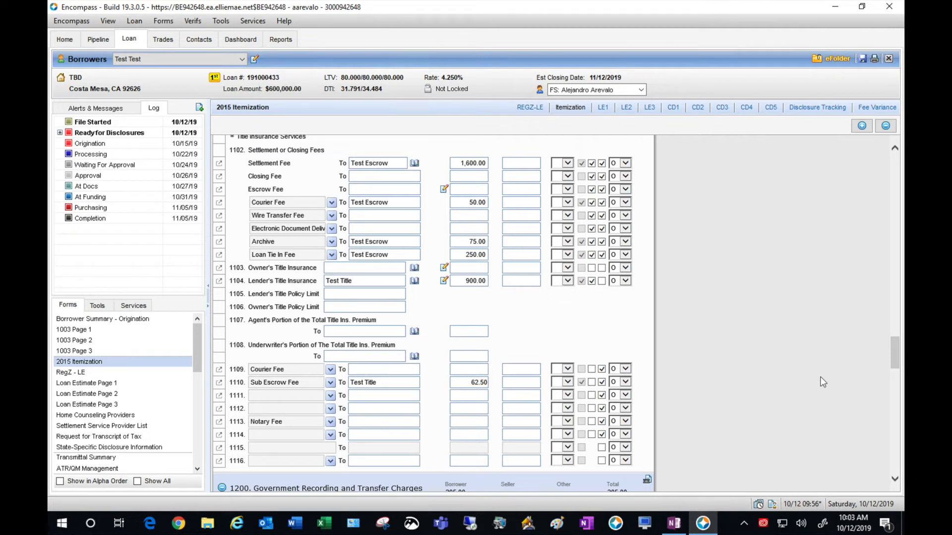
# - Enter 200 as the borrower amount for the 1113 Notary Fee
pyautogui.scroll(-3, 822, 382)
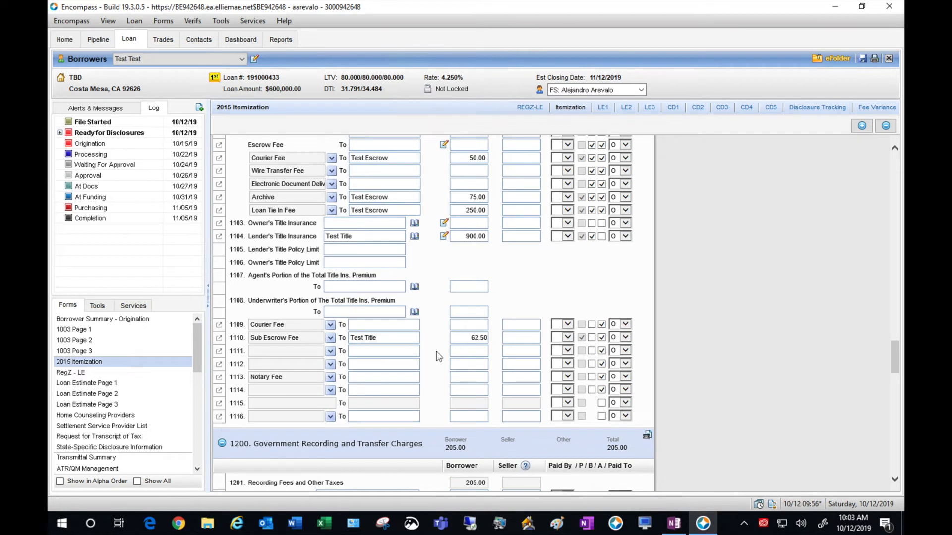
pyautogui.click(458, 378)
pyautogui.write('200')
pyautogui.click(773, 314)
# - Set line 1311 to Home Warranty Premium, payable to Test Warranty Co for 450.00
pyautogui.scroll(-1, 772, 315)
pyautogui.scroll(-3, 773, 315)
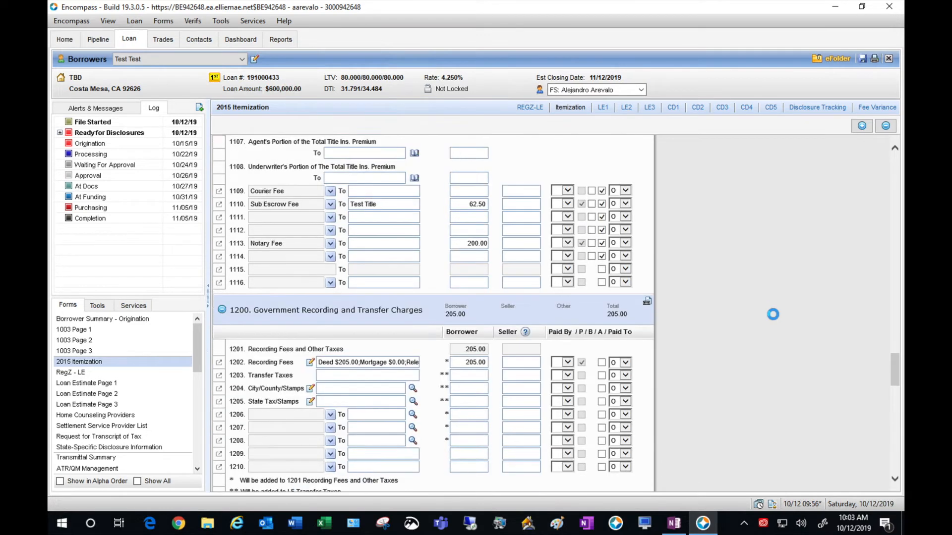
pyautogui.scroll(-2, 772, 315)
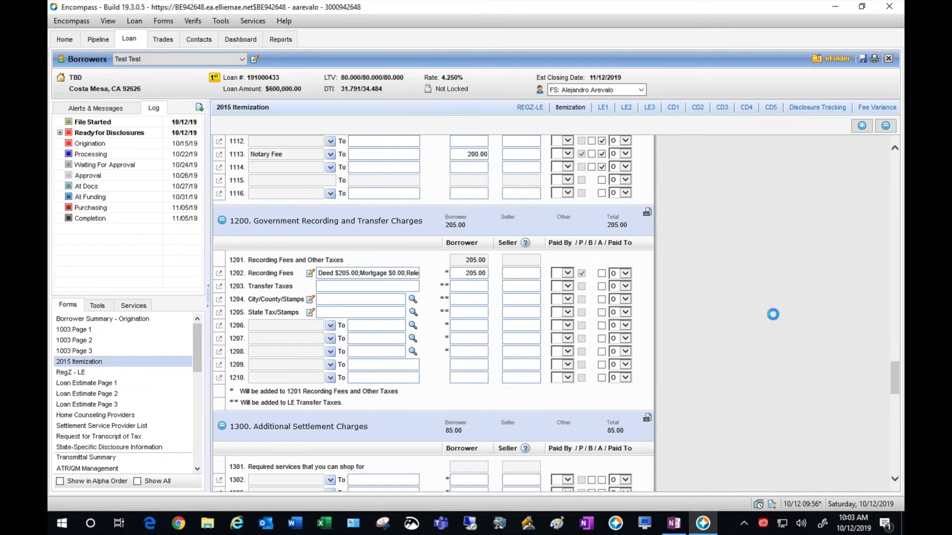
pyautogui.scroll(-1, 772, 314)
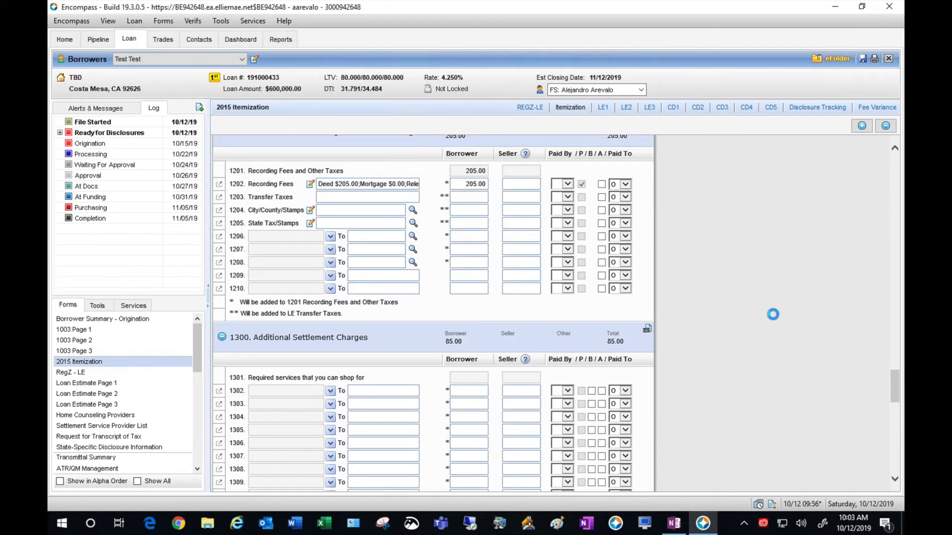
pyautogui.scroll(-3, 773, 314)
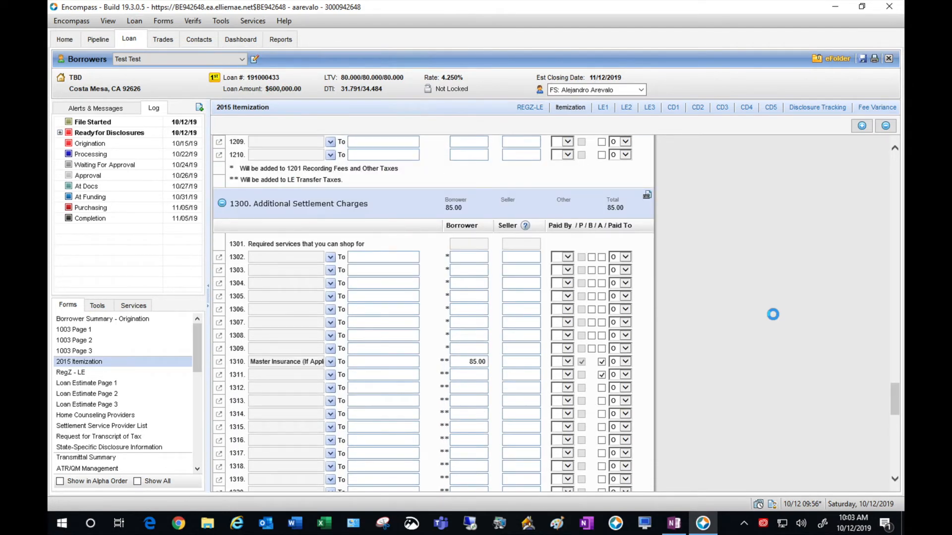
pyautogui.scroll(-2, 772, 314)
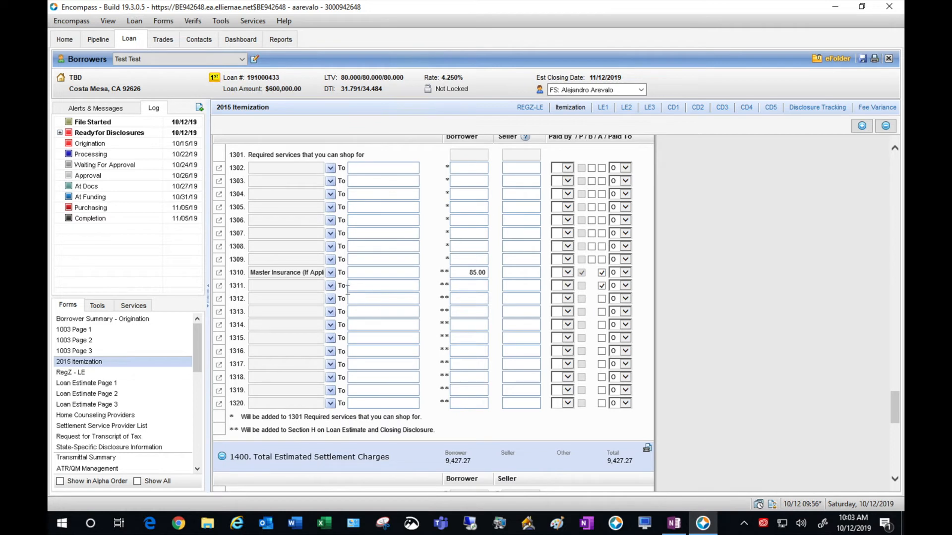
pyautogui.click(330, 286)
pyautogui.moveTo(326, 320); pyautogui.dragTo(327, 337)
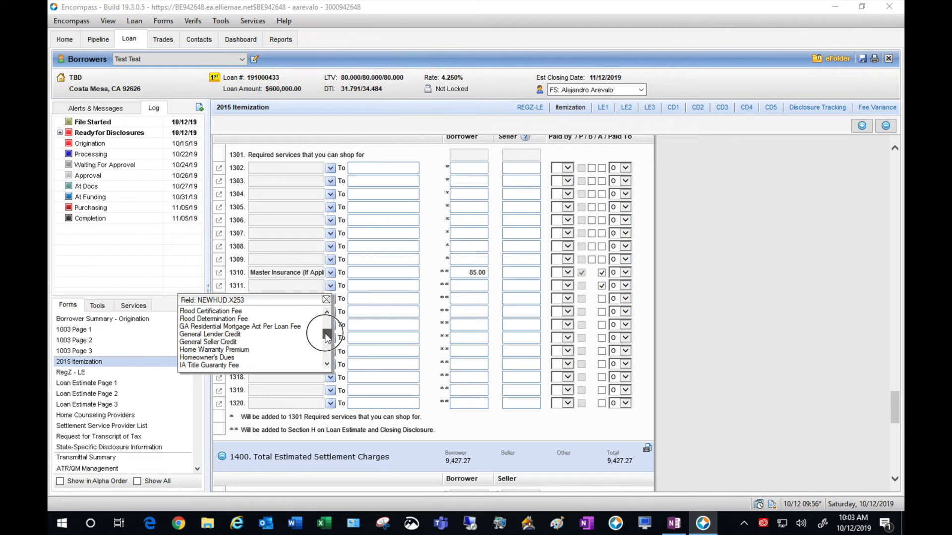
pyautogui.click(258, 351)
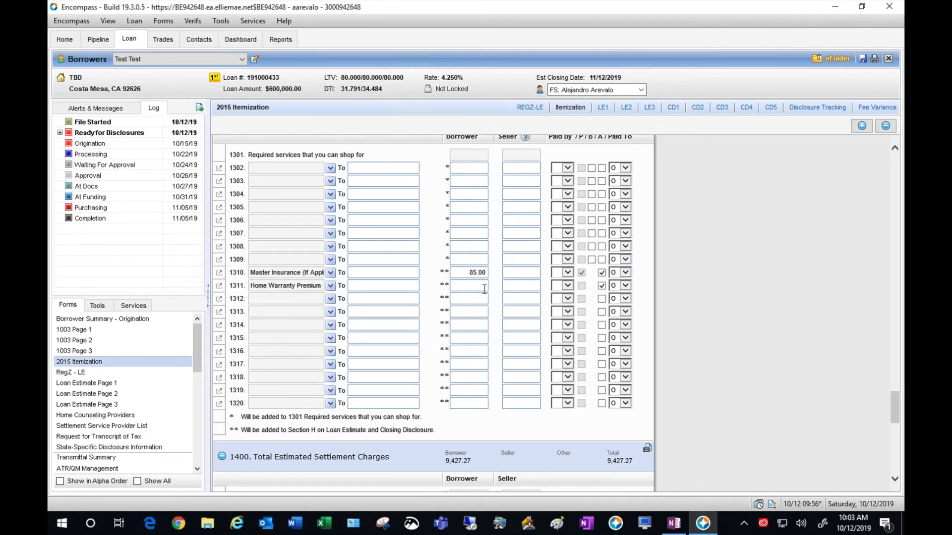
pyautogui.click(385, 284)
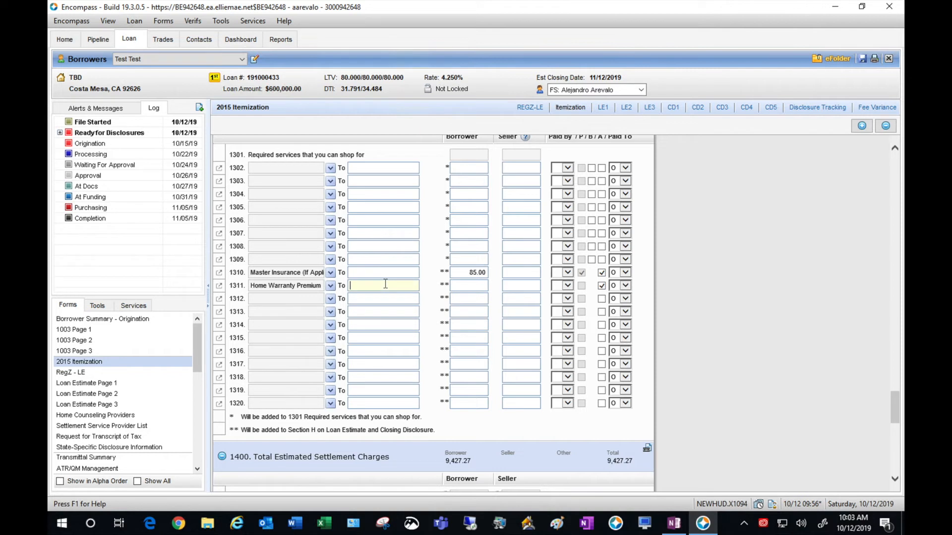
pyautogui.write('Test Warranty Co')
pyautogui.press('Tab')
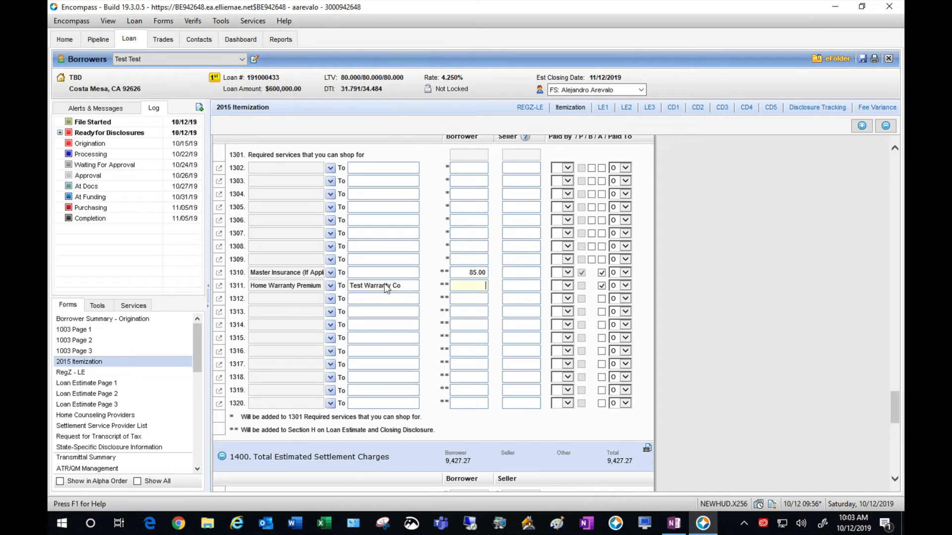
pyautogui.write('450')
pyautogui.click(771, 340)
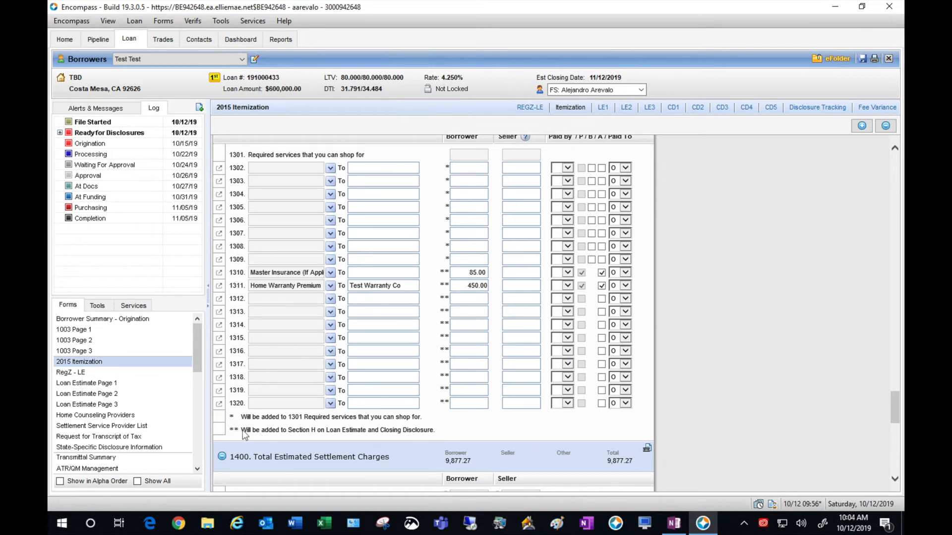
# - Add a 2,000.00 Lender Credit in row l. of Funds Needed to Close
pyautogui.scroll(-5, 743, 397)
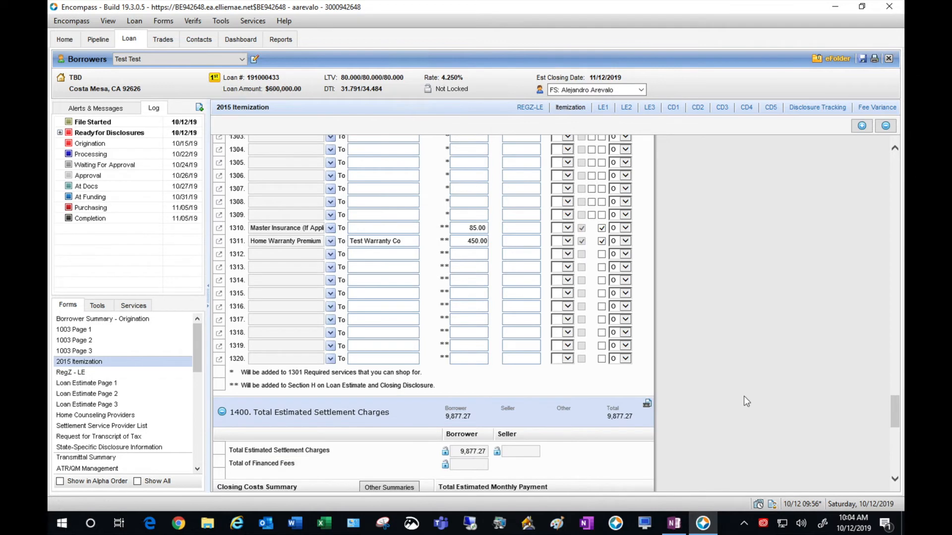
pyautogui.scroll(-7, 743, 396)
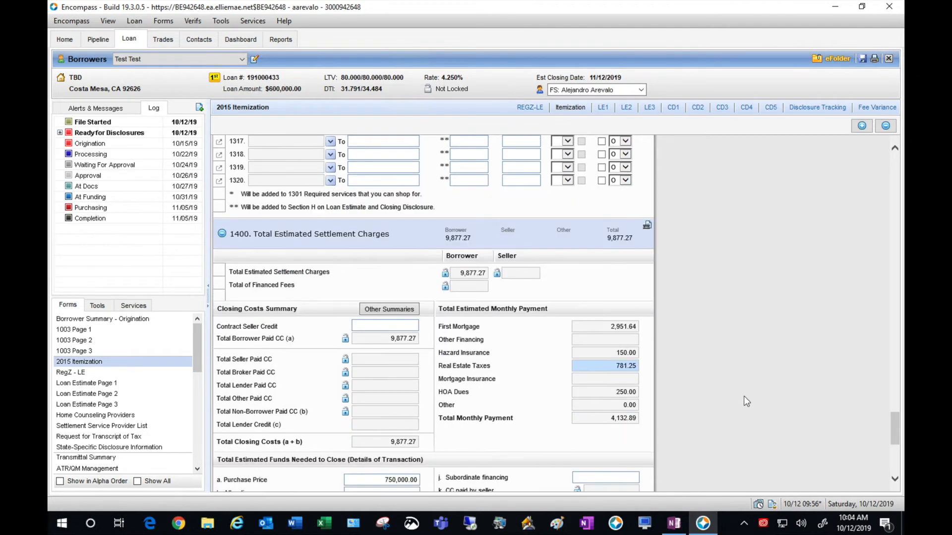
pyautogui.scroll(-7, 743, 396)
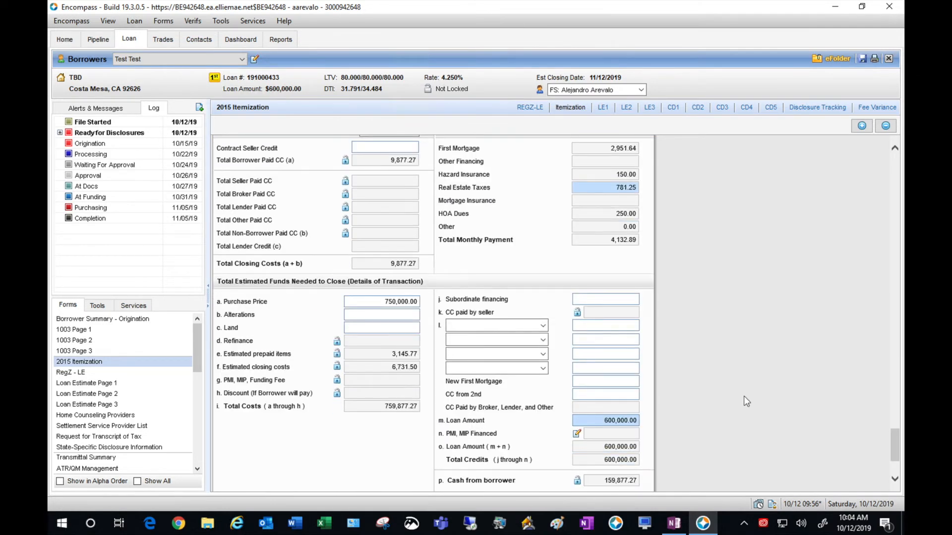
pyautogui.scroll(-1, 743, 401)
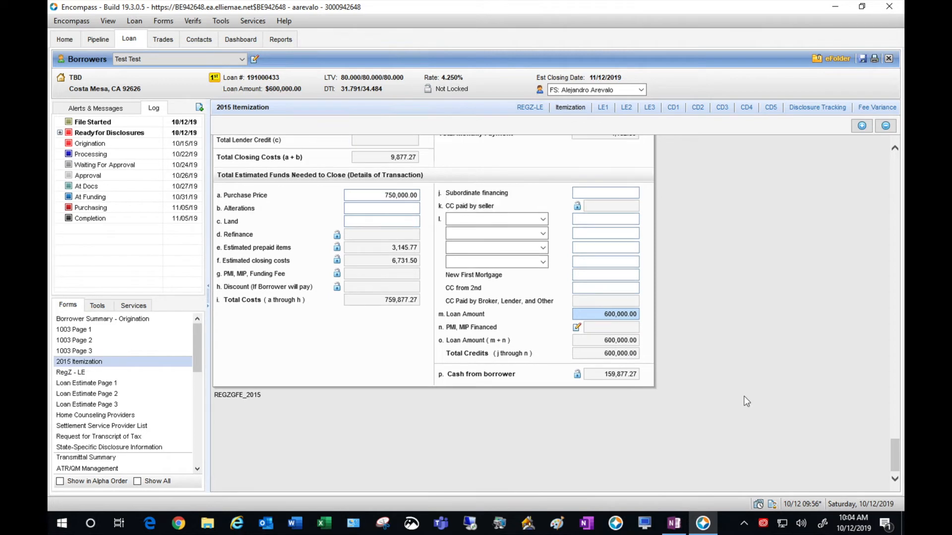
pyautogui.click(543, 219)
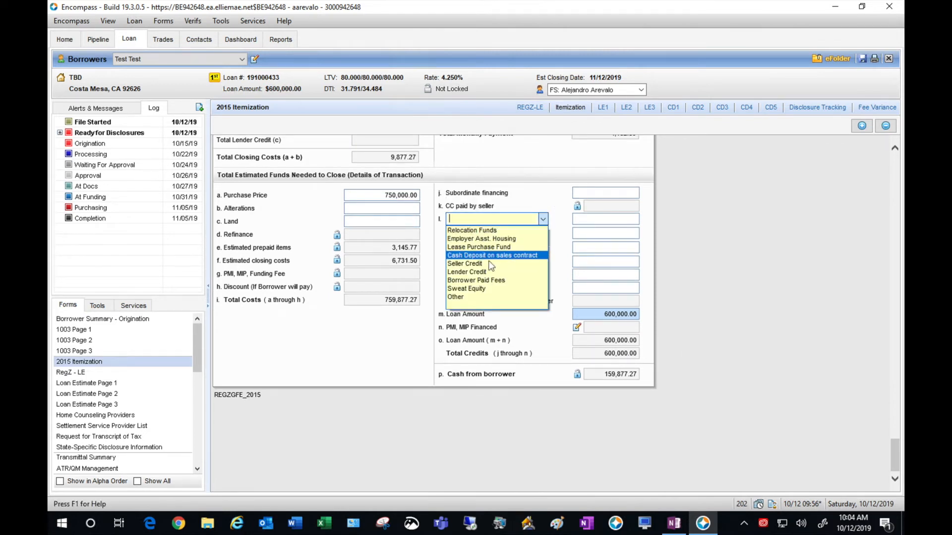
pyautogui.click(487, 273)
pyautogui.click(596, 220)
pyautogui.write('2000')
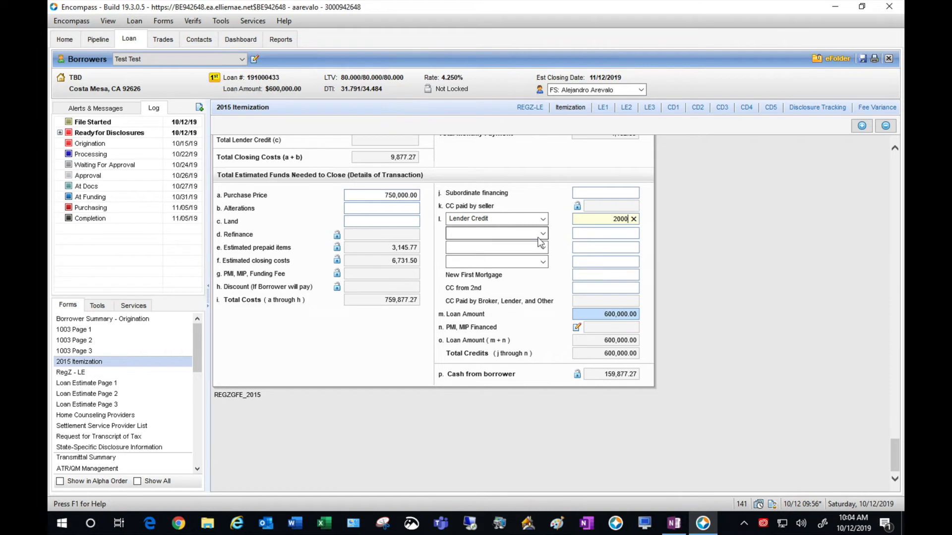
pyautogui.click(541, 234)
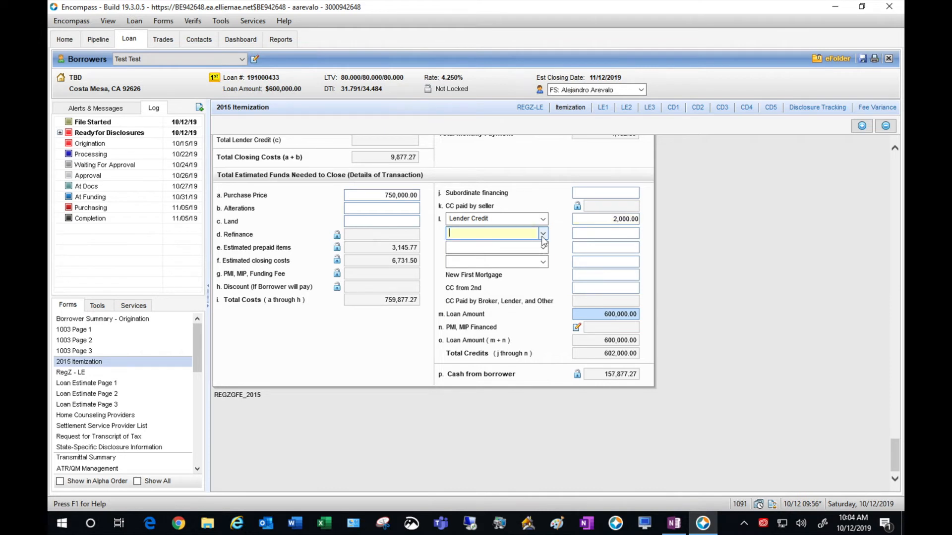
# - Add a 1,000.00 Seller Credit on the next credit row
pyautogui.click(543, 236)
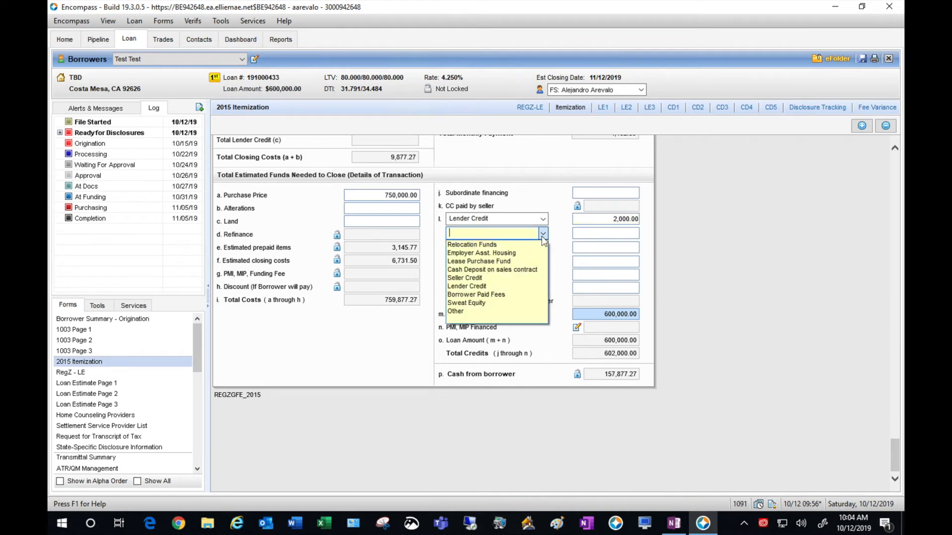
pyautogui.click(470, 280)
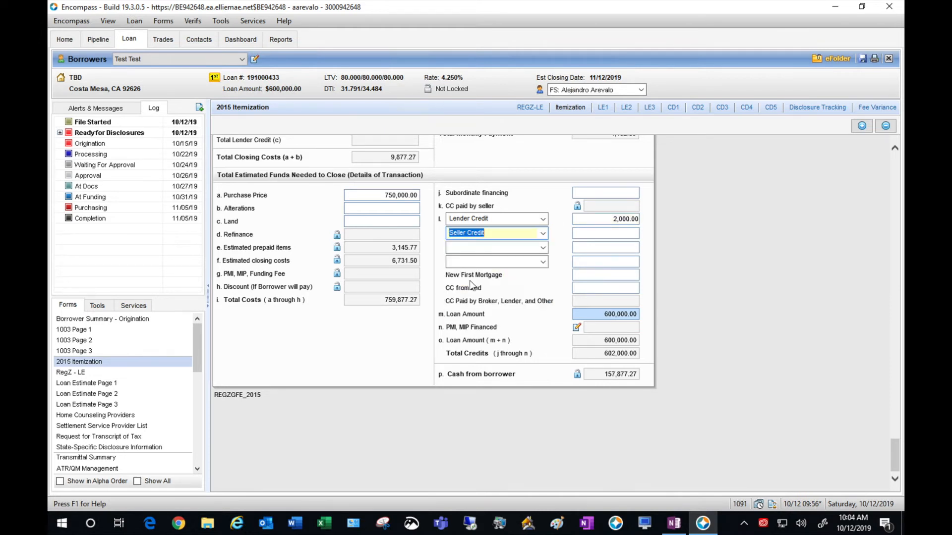
pyautogui.click(611, 233)
pyautogui.write('1000')
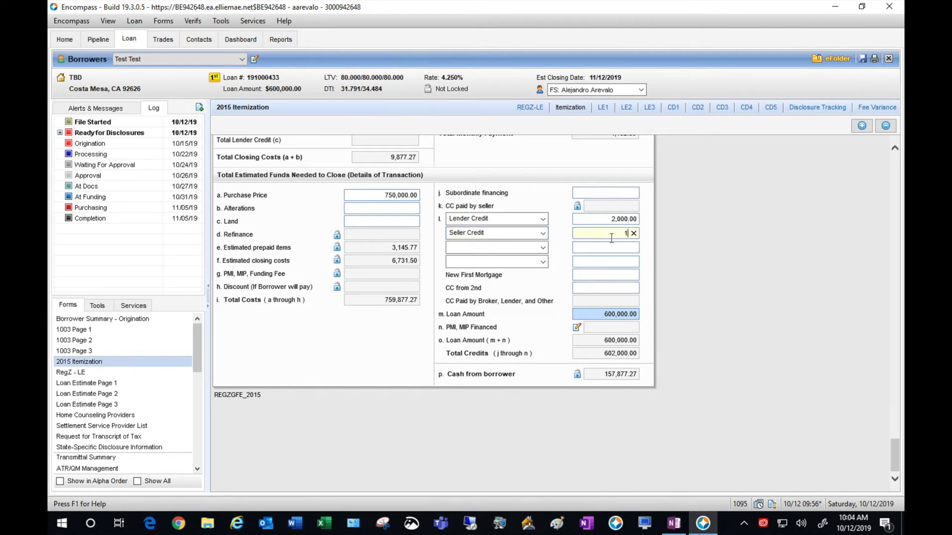
pyautogui.click(789, 243)
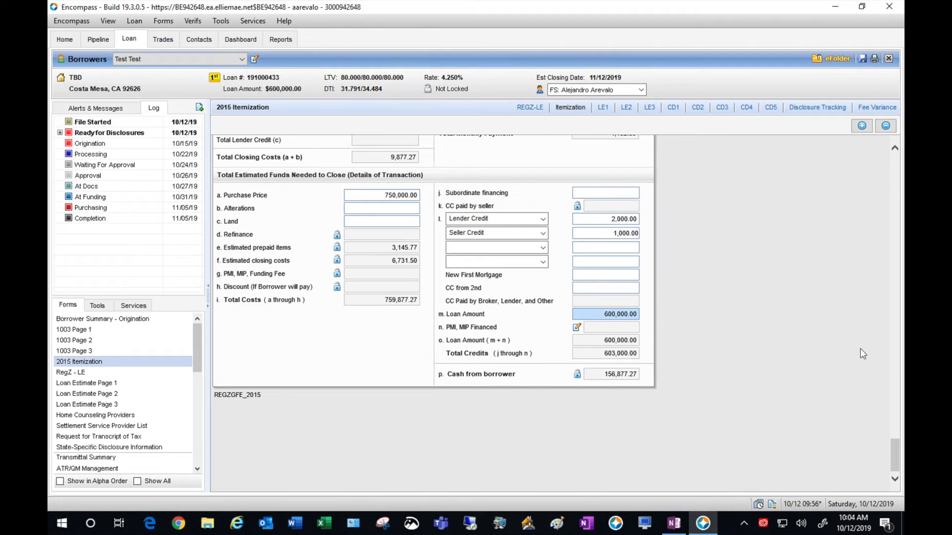
pyautogui.click(861, 59)
pyautogui.click(144, 372)
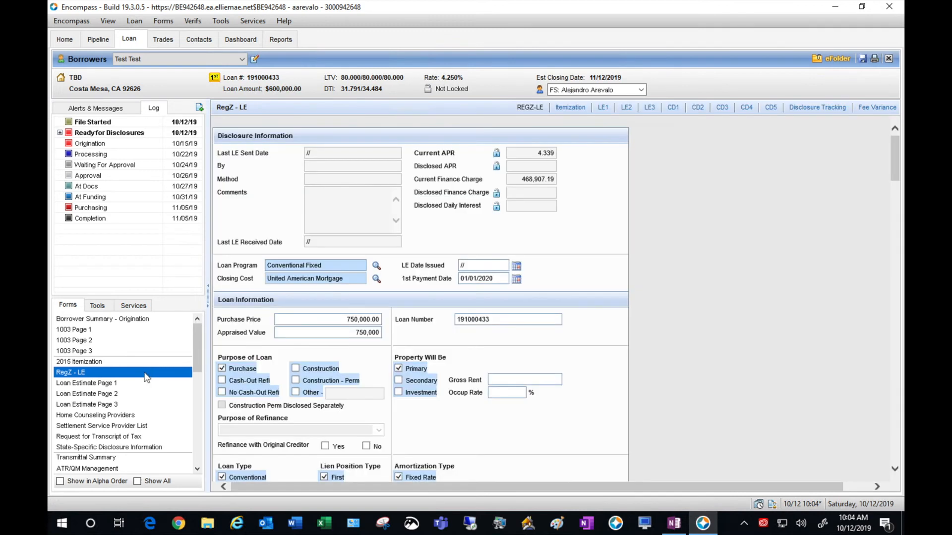
pyautogui.click(473, 265)
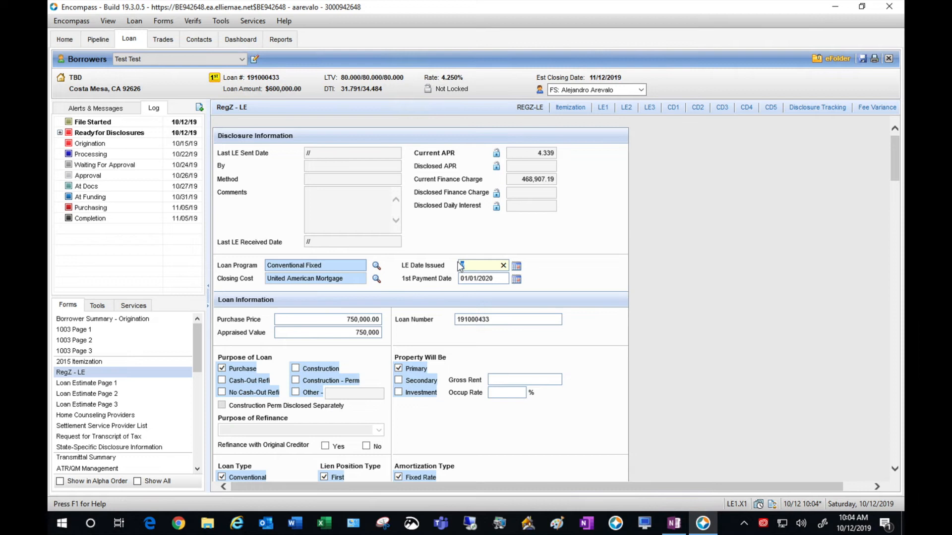
pyautogui.write('10/12/2019')
pyautogui.click(713, 270)
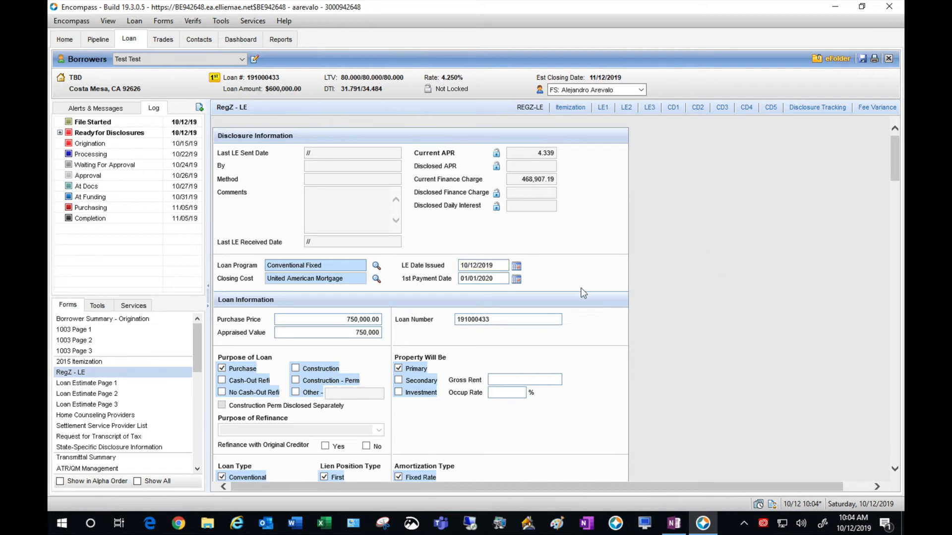
pyautogui.click(516, 279)
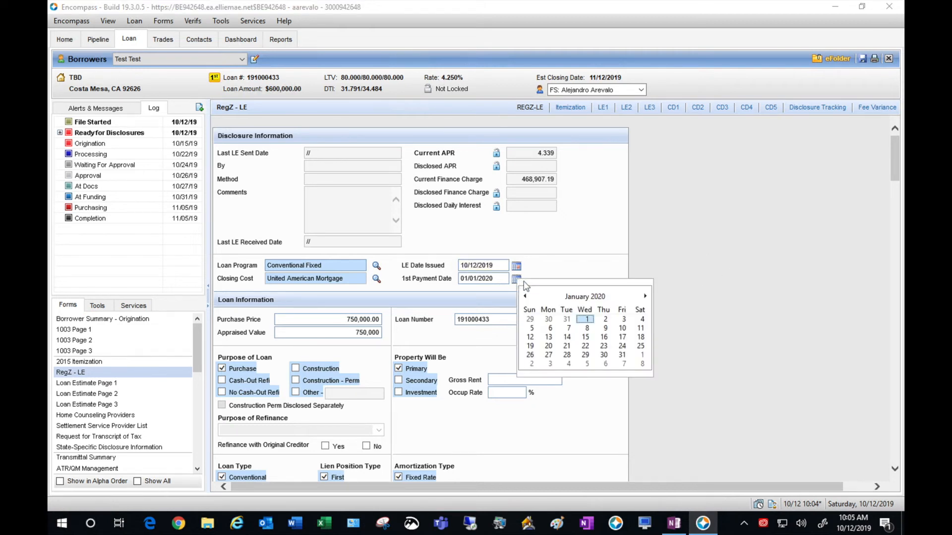
pyautogui.click(525, 296)
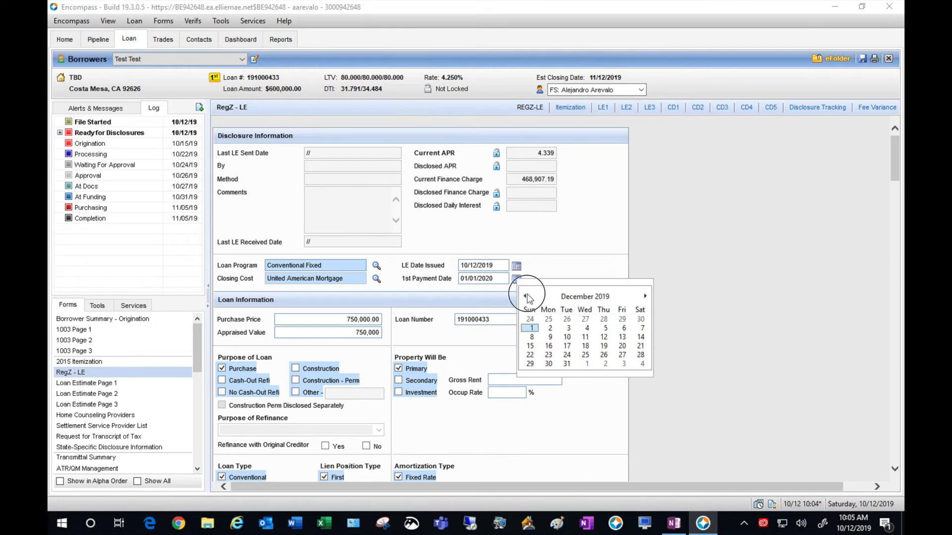
pyautogui.click(530, 328)
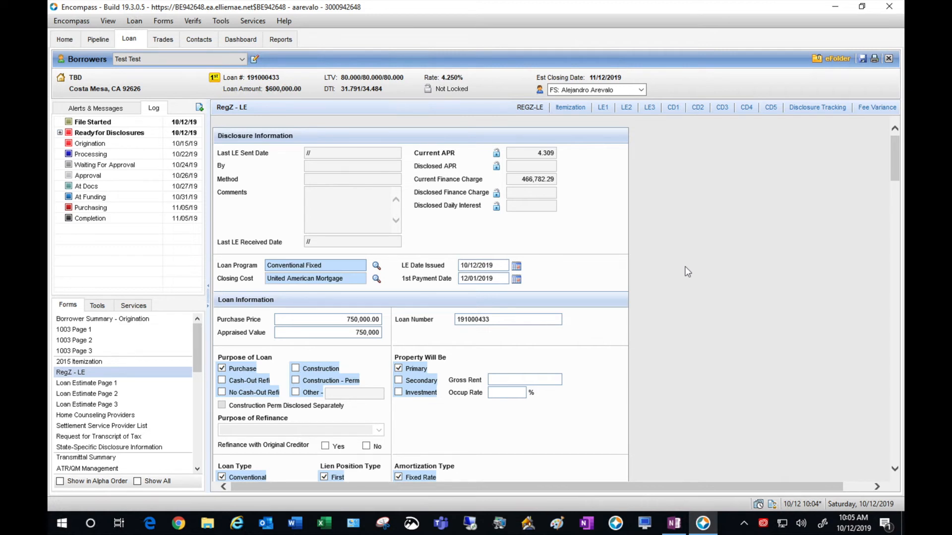
pyautogui.click(516, 280)
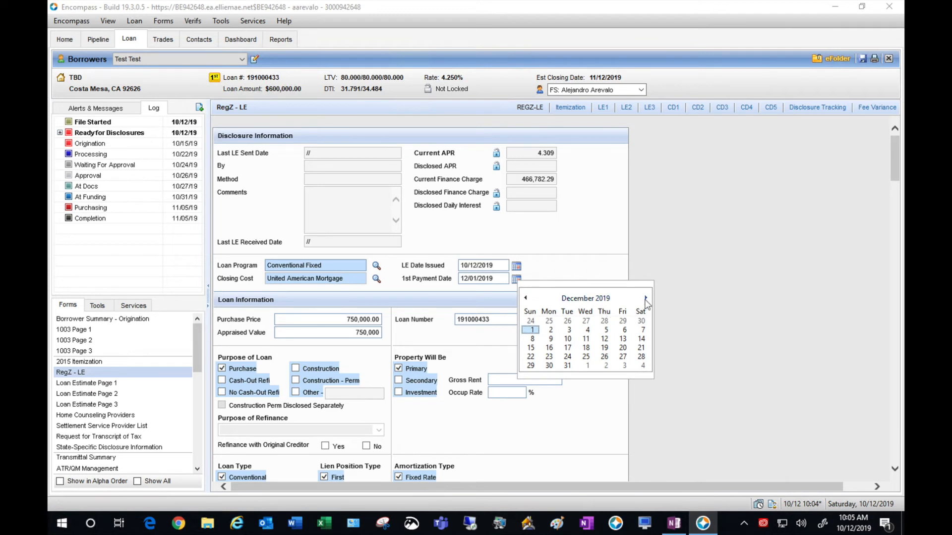
pyautogui.click(645, 297)
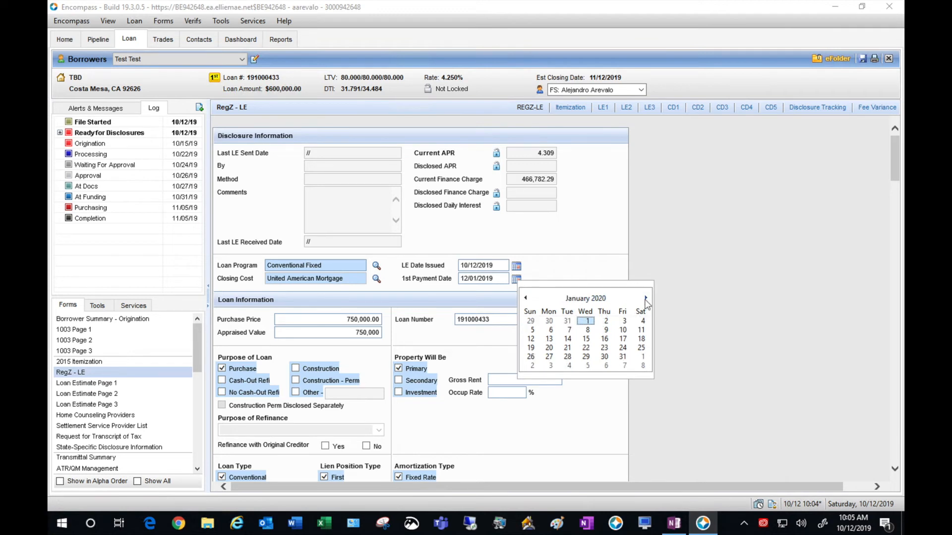
pyautogui.click(586, 321)
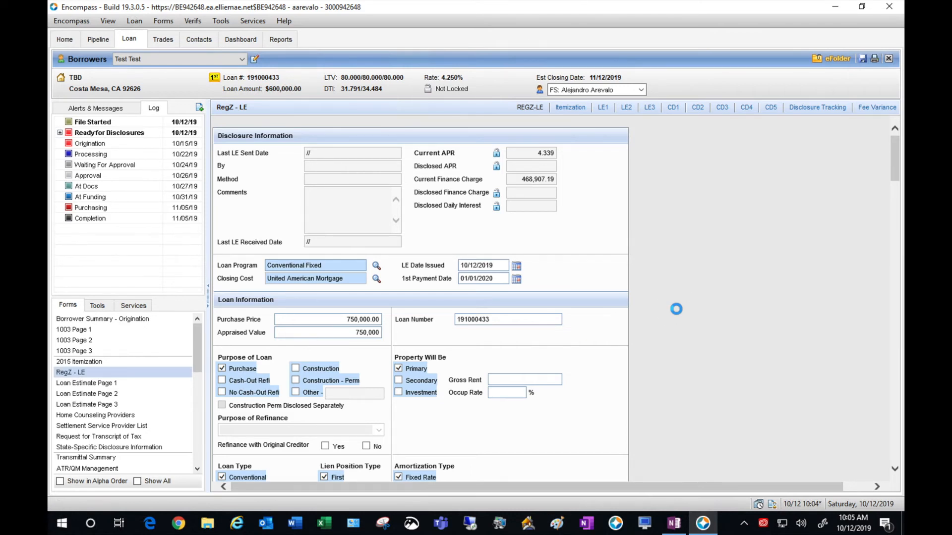
pyautogui.scroll(-1, 676, 308)
pyautogui.scroll(-1, 676, 309)
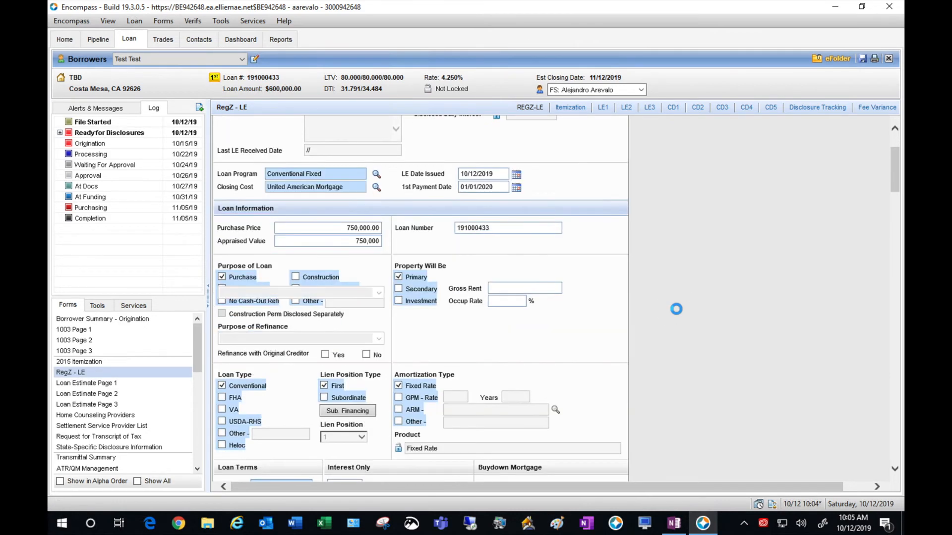
pyautogui.scroll(-1, 676, 309)
pyautogui.scroll(-1, 676, 309)
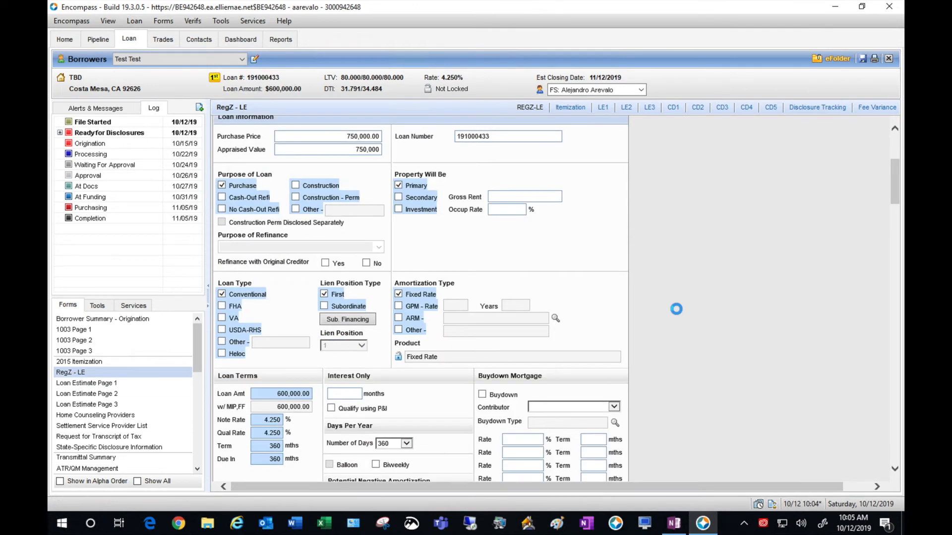
pyautogui.scroll(-2, 676, 309)
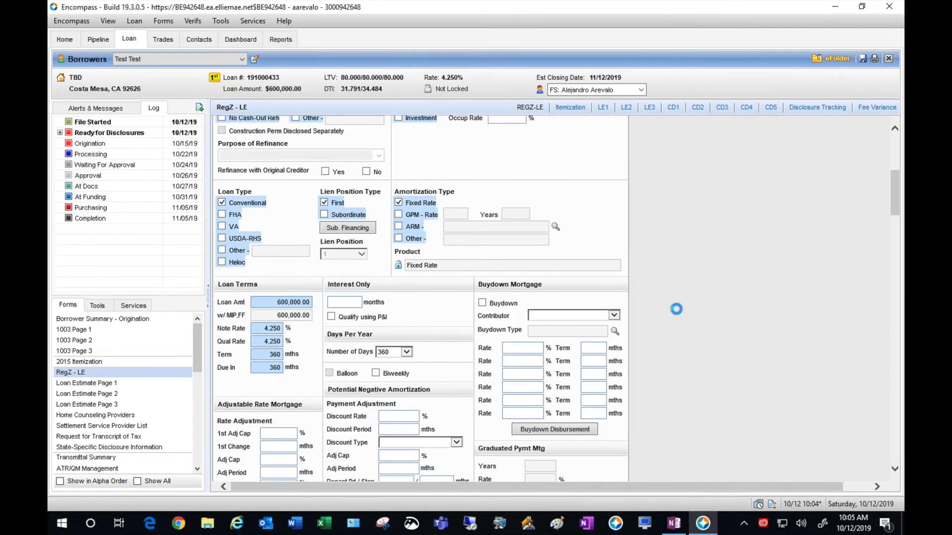
pyautogui.scroll(-2, 676, 308)
pyautogui.scroll(-1, 676, 309)
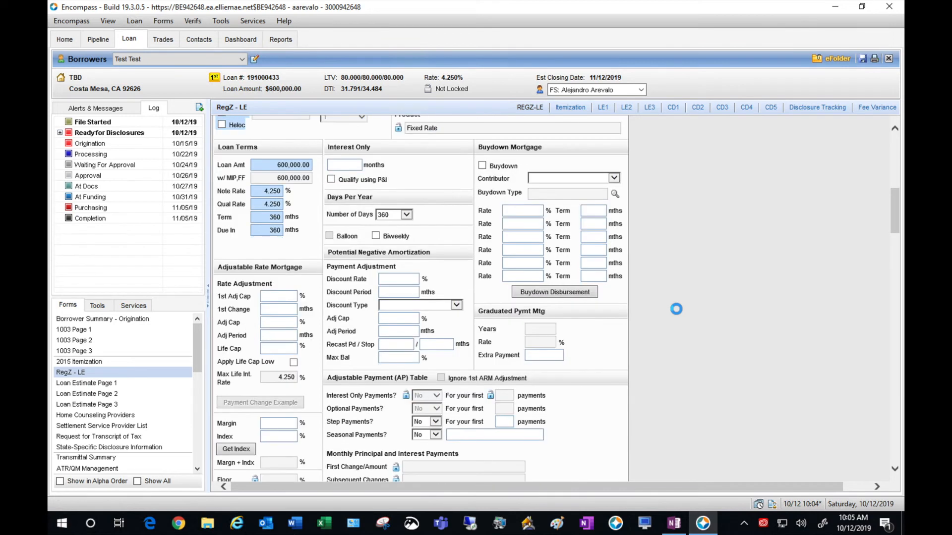
pyautogui.scroll(-1, 676, 309)
pyautogui.scroll(-3, 676, 309)
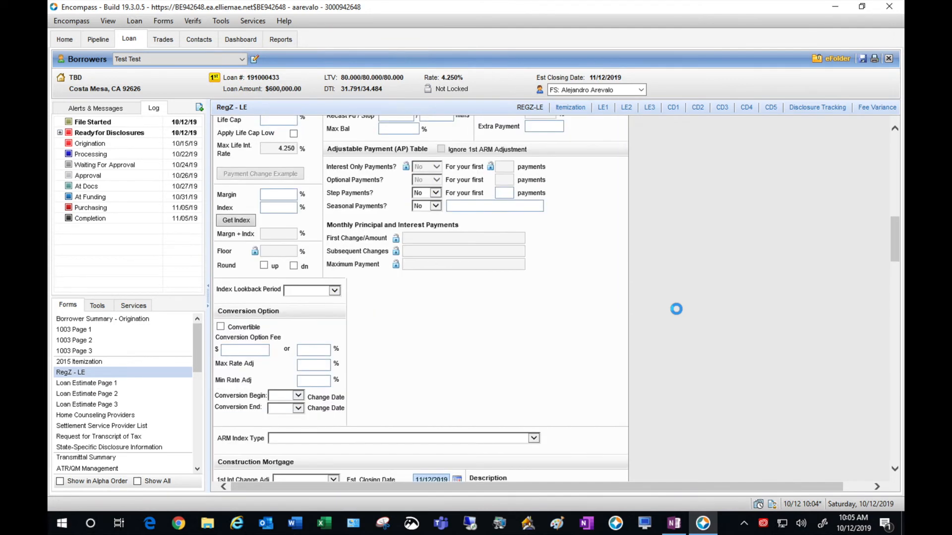
pyautogui.scroll(-1, 676, 309)
pyautogui.scroll(-1, 676, 309)
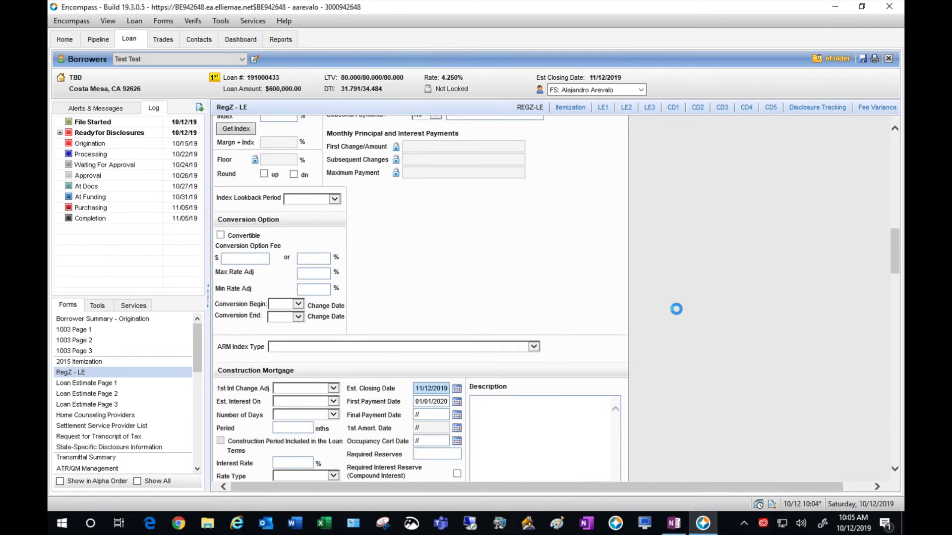
pyautogui.scroll(-1, 676, 309)
pyautogui.scroll(-3, 676, 308)
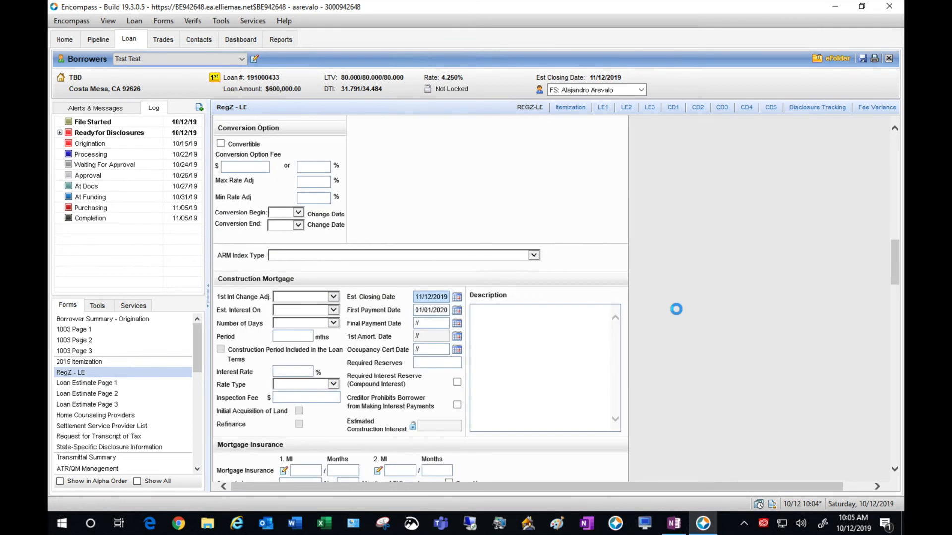
pyautogui.scroll(-2, 676, 309)
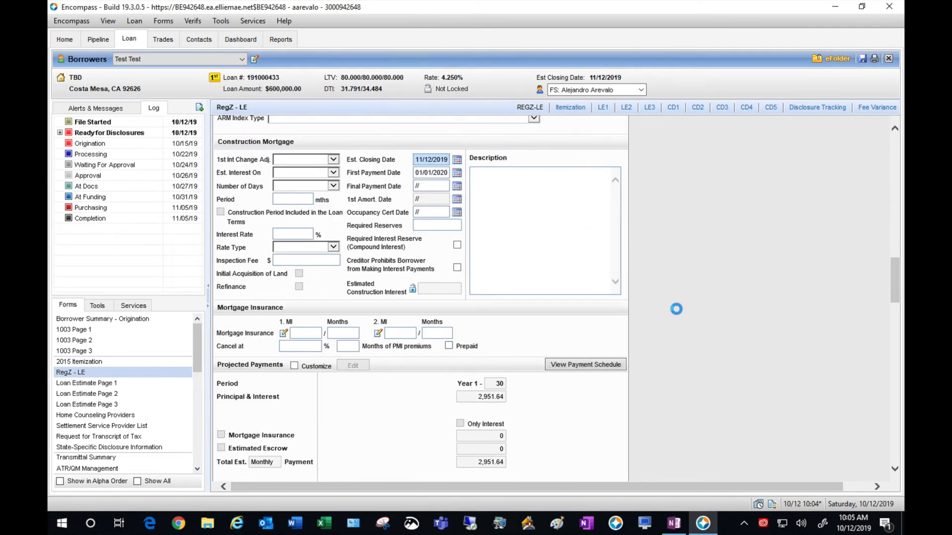
pyautogui.scroll(-4, 676, 309)
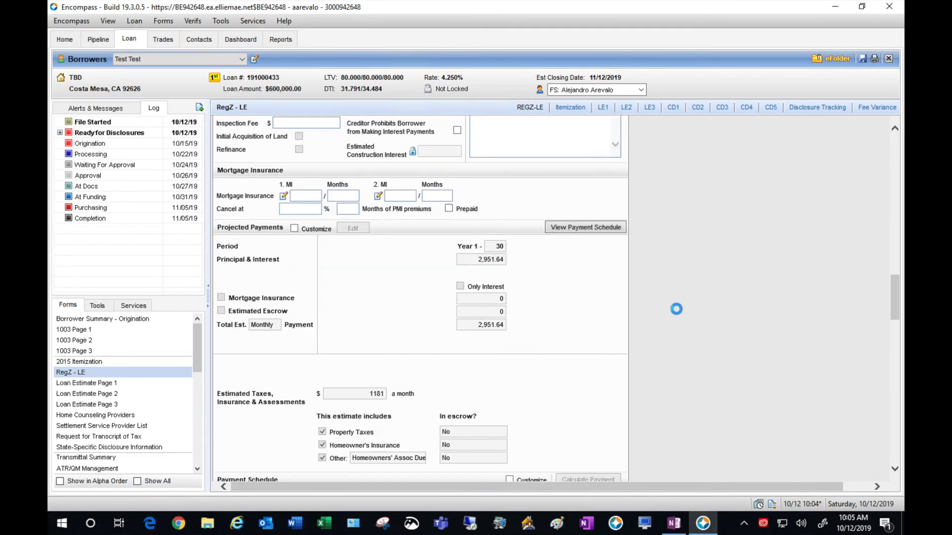
pyautogui.scroll(-4, 676, 309)
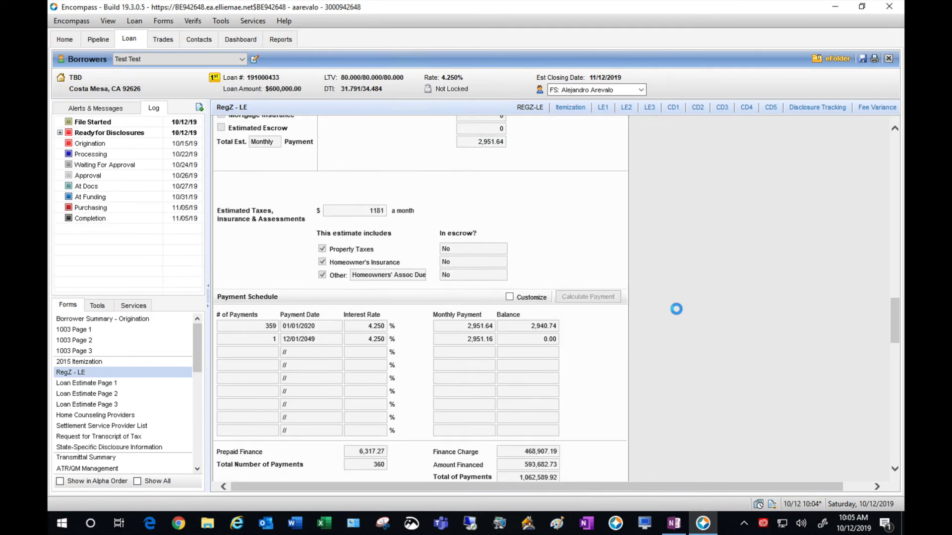
pyautogui.scroll(-6, 676, 308)
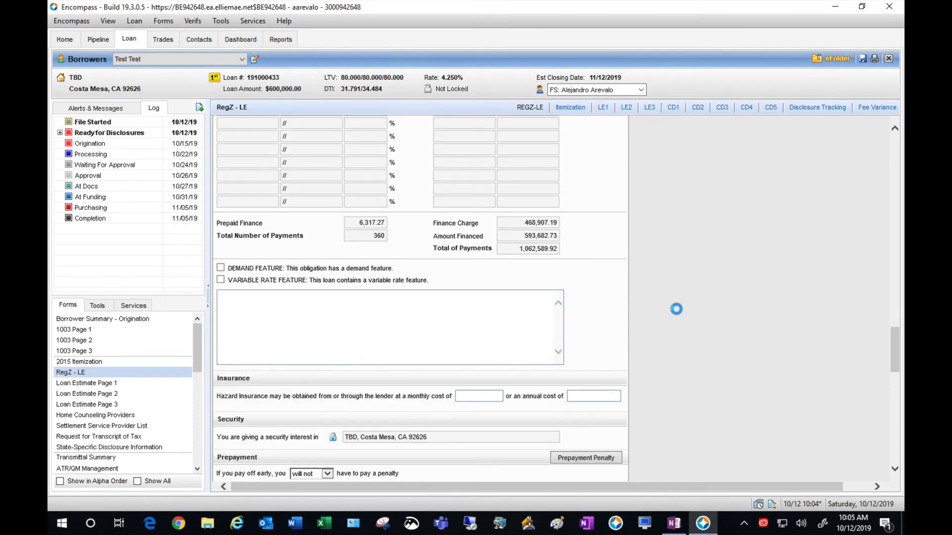
pyautogui.scroll(-4, 676, 309)
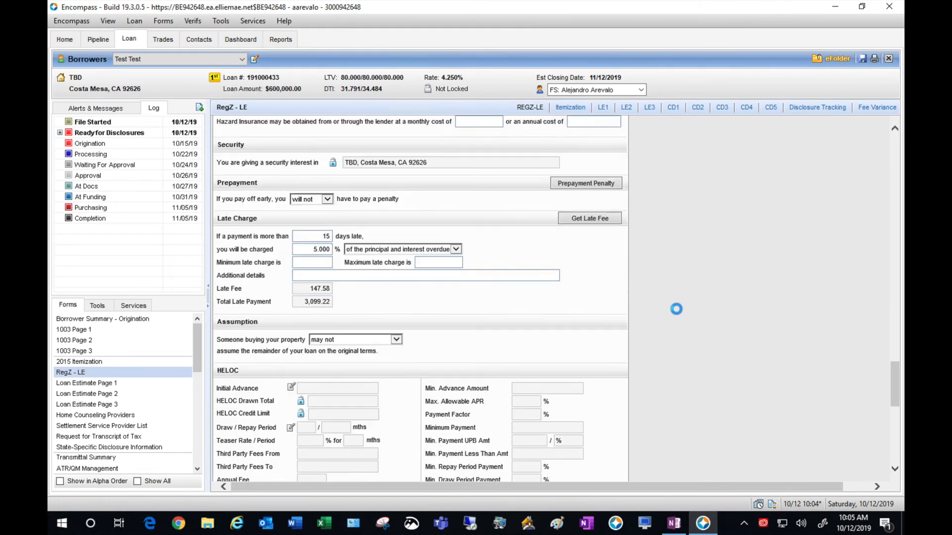
pyautogui.scroll(-3, 676, 309)
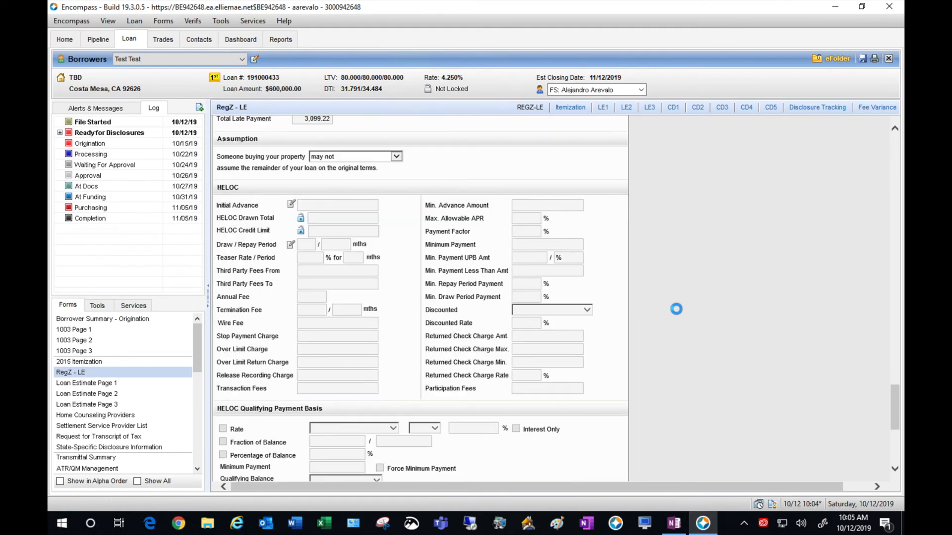
pyautogui.scroll(-5, 676, 308)
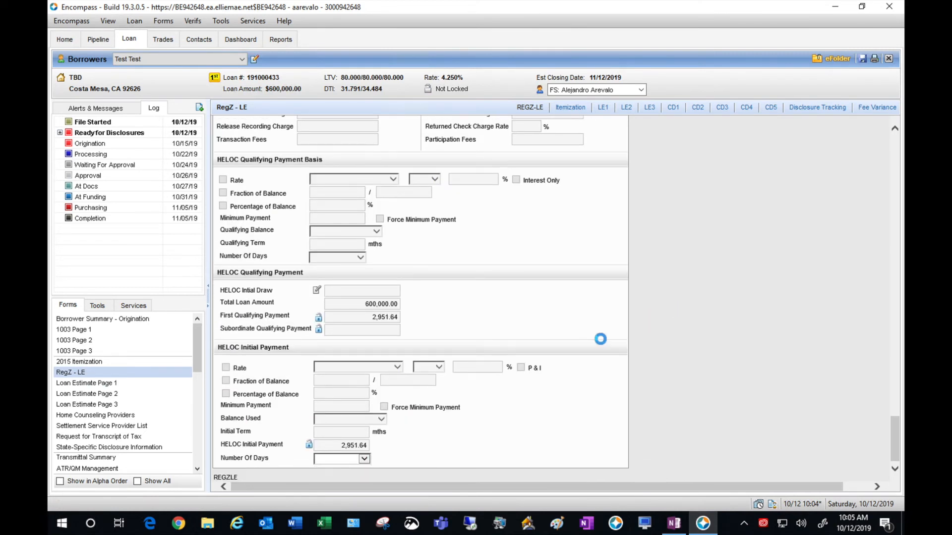
# - Review Loan Estimate Page 1 (7,878 closing costs, 156,878 cash to close), then return to Borrower Summary
pyautogui.click(131, 383)
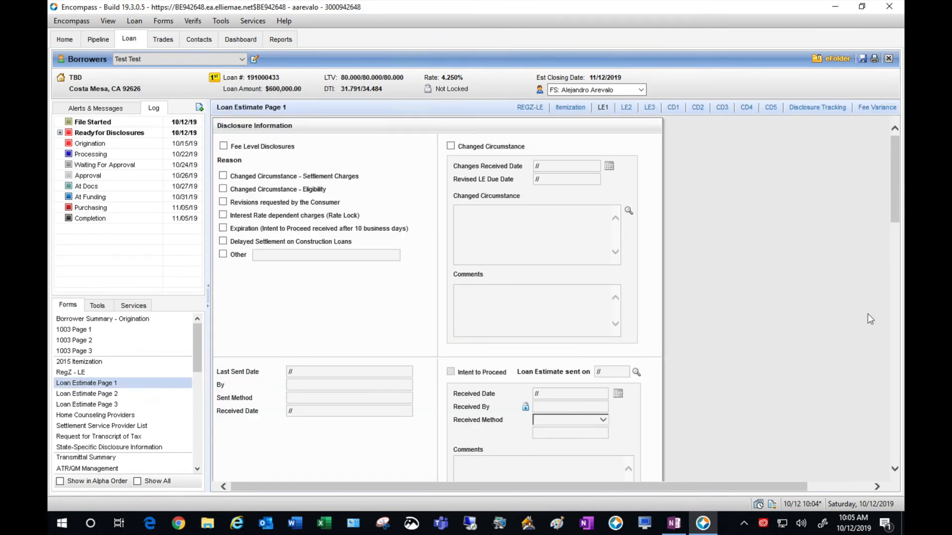
pyautogui.scroll(-2, 868, 315)
pyautogui.scroll(-3, 867, 313)
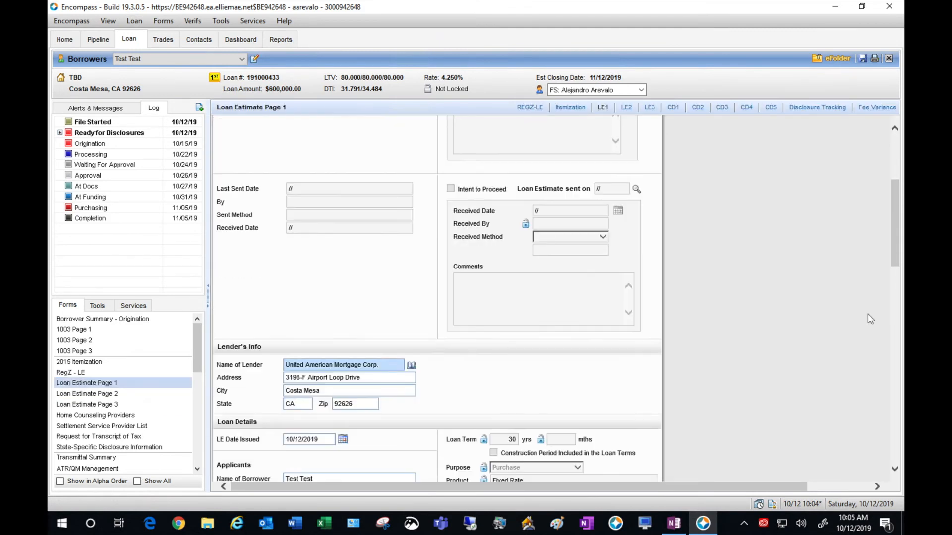
pyautogui.scroll(-2, 867, 314)
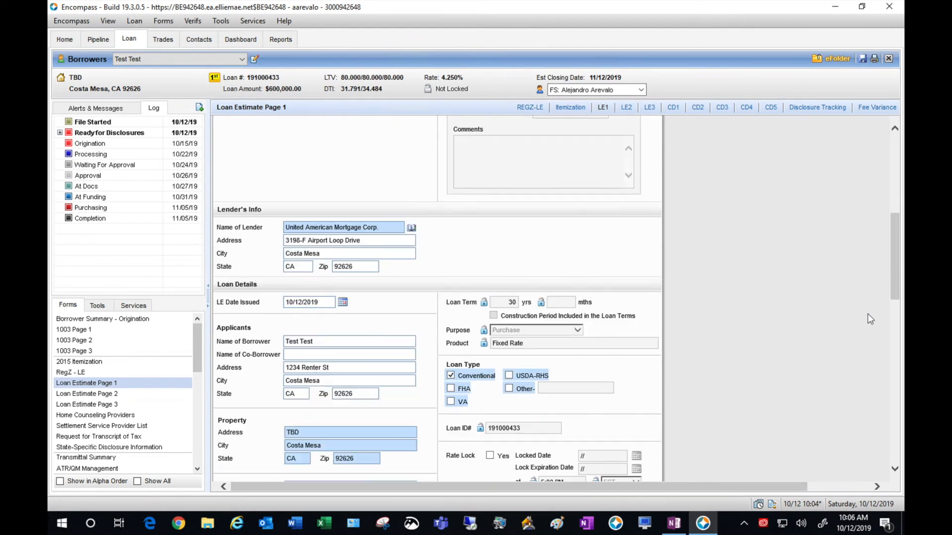
pyautogui.scroll(-1, 867, 314)
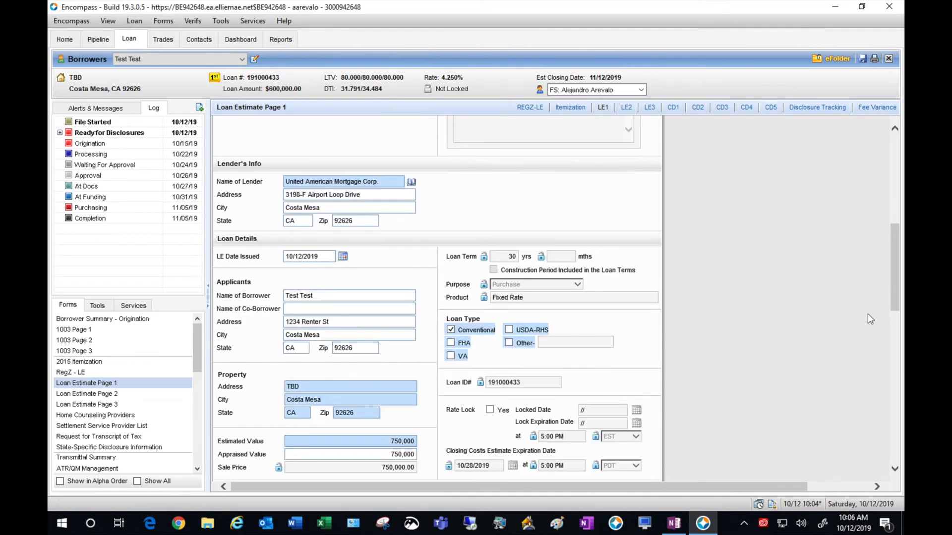
pyautogui.scroll(-3, 867, 314)
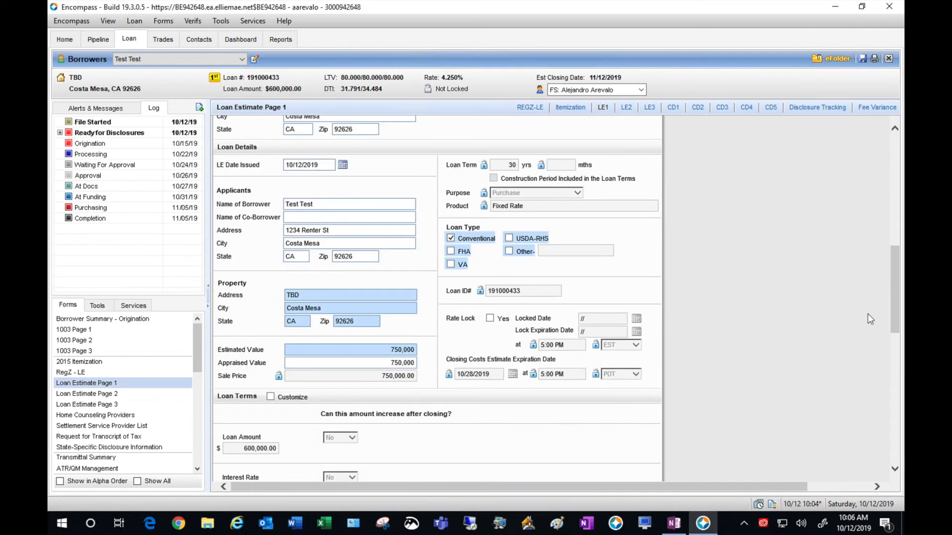
pyautogui.scroll(-5, 868, 314)
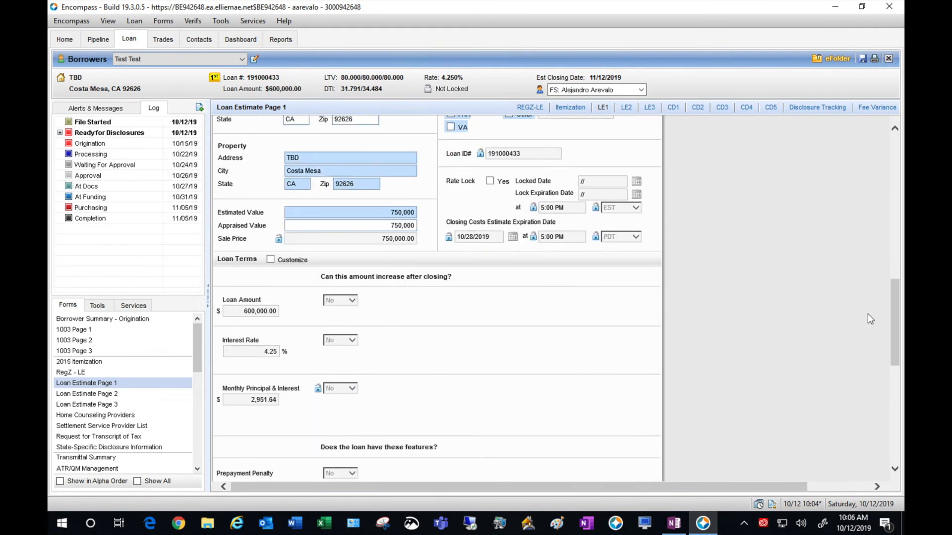
pyautogui.scroll(-5, 867, 314)
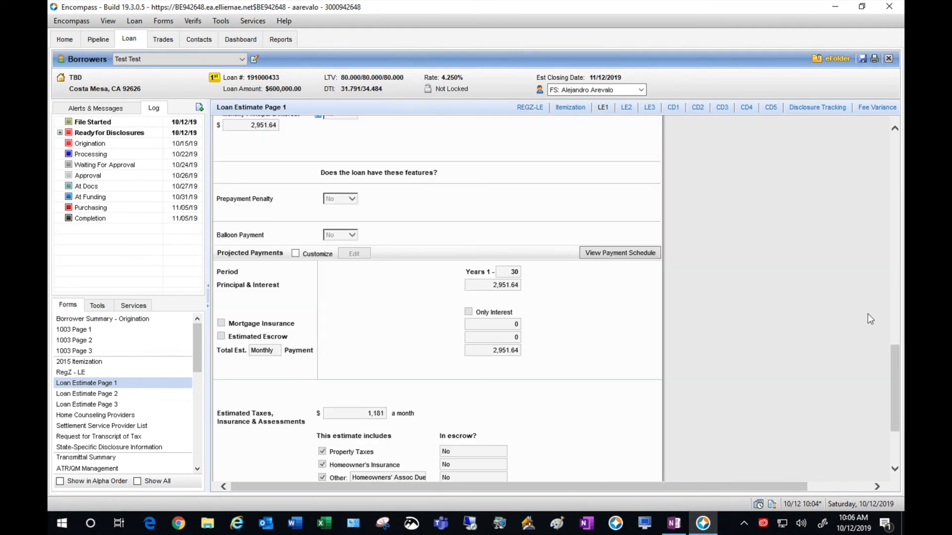
pyautogui.scroll(-1, 868, 319)
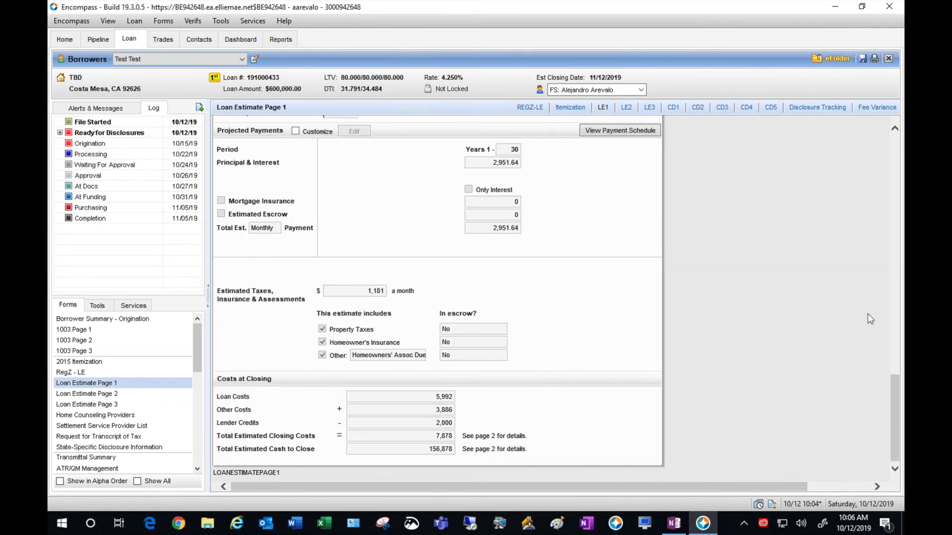
pyautogui.scroll(15, 867, 314)
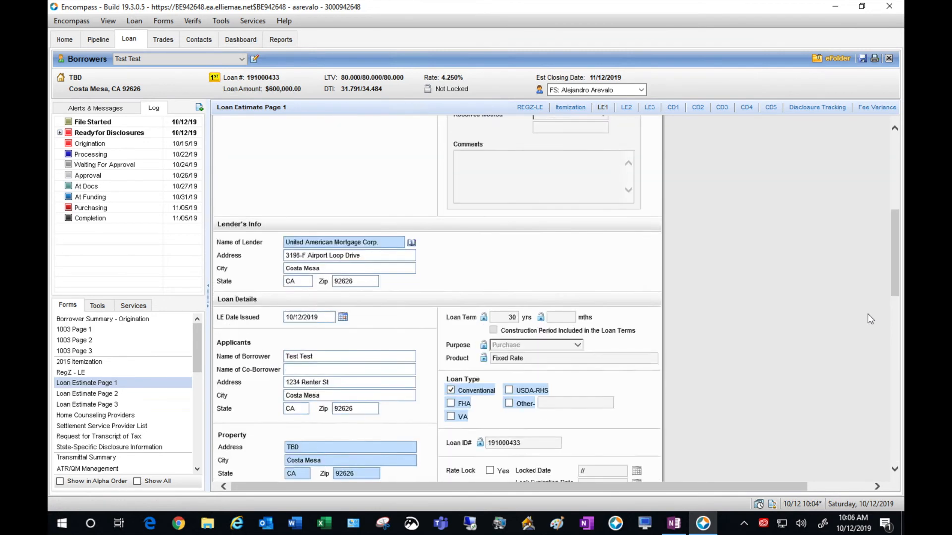
pyautogui.scroll(8, 867, 314)
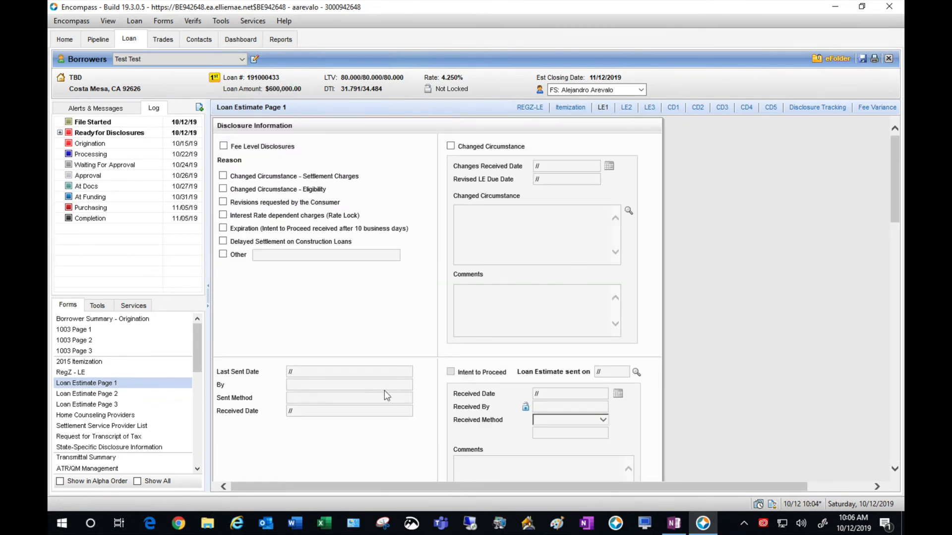
pyautogui.click(142, 318)
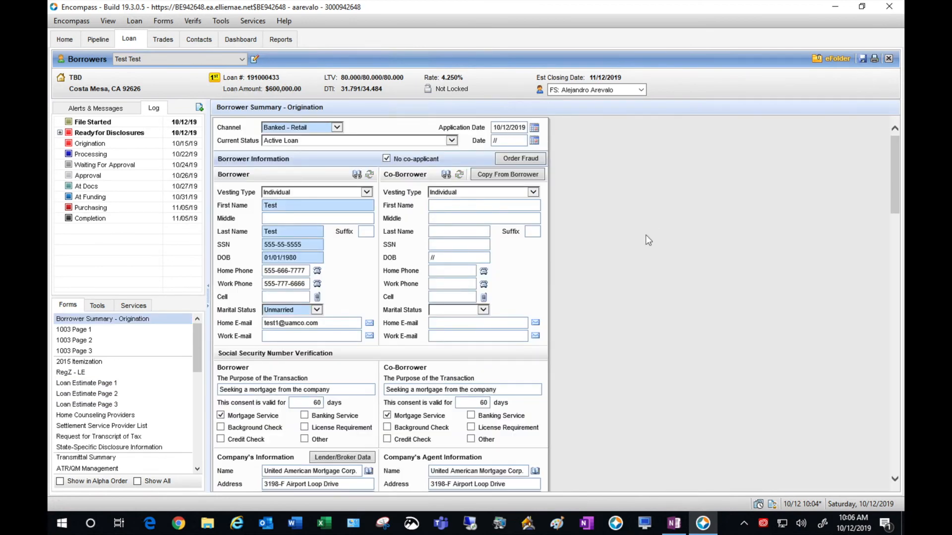
# - Replace the TBD subject property address with the new street address, then show the loan's alerts and messages
pyautogui.scroll(-6, 645, 236)
pyautogui.scroll(-9, 645, 236)
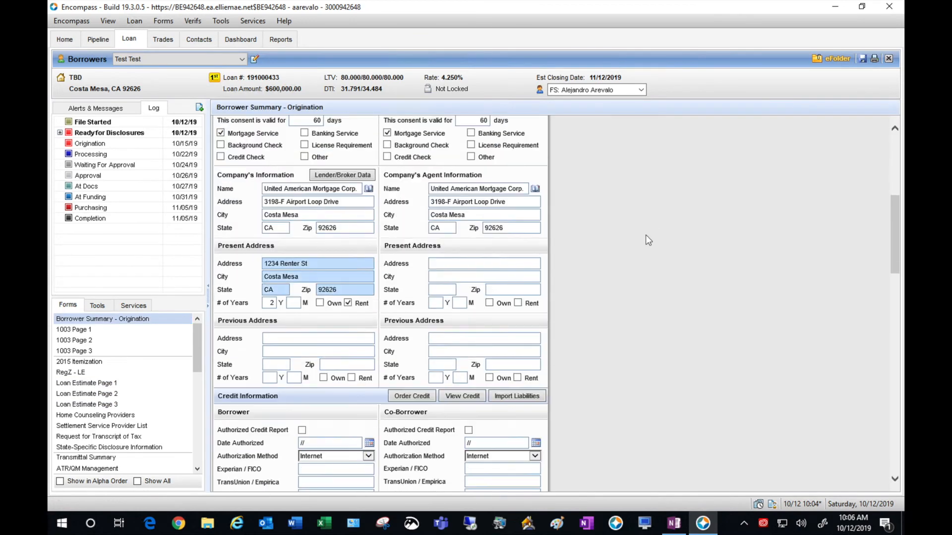
pyautogui.scroll(-2, 645, 240)
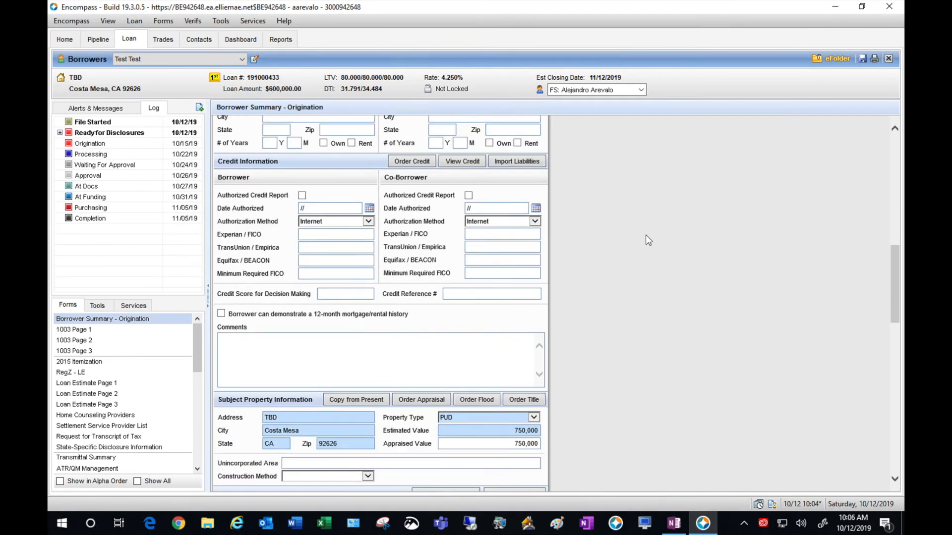
pyautogui.scroll(-2, 647, 241)
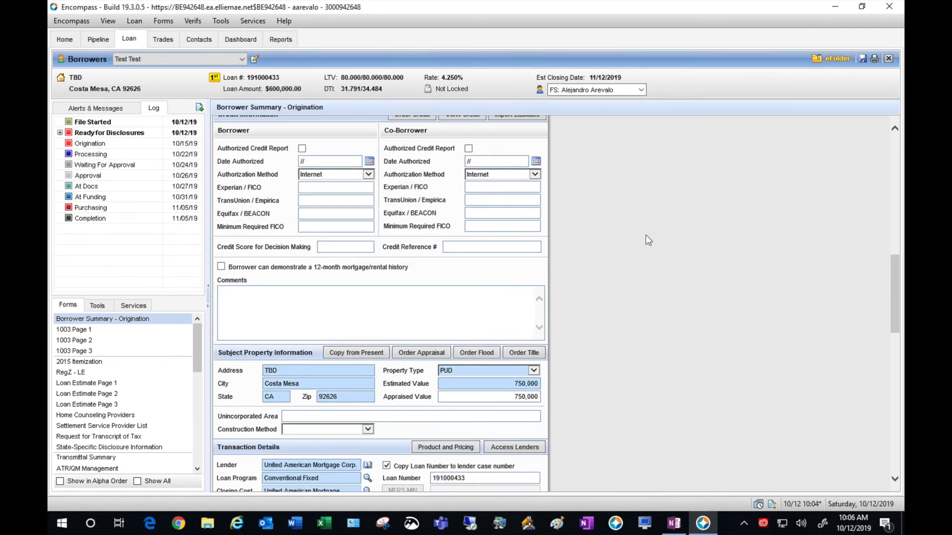
pyautogui.click(281, 371)
pyautogui.moveTo(281, 370); pyautogui.dragTo(245, 379)
pyautogui.write('1234 Purchase St')
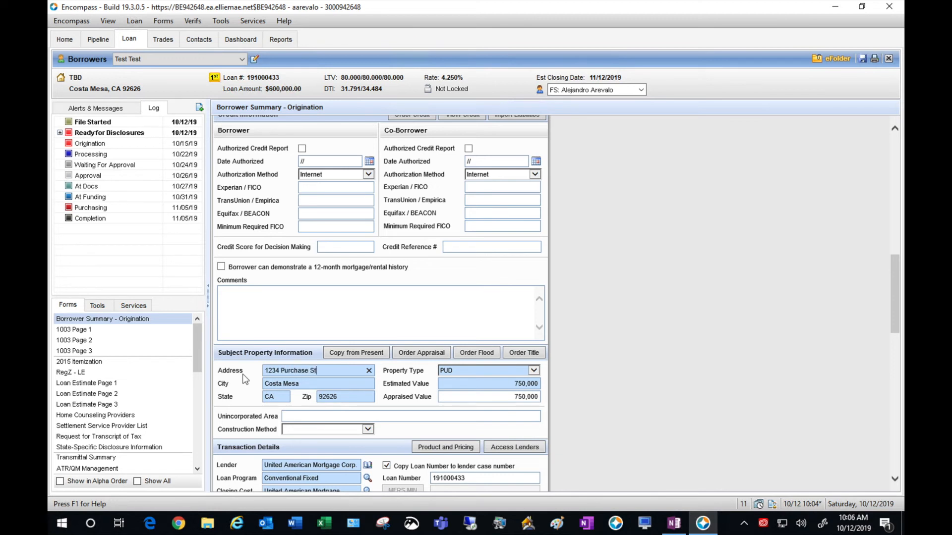
pyautogui.click(669, 333)
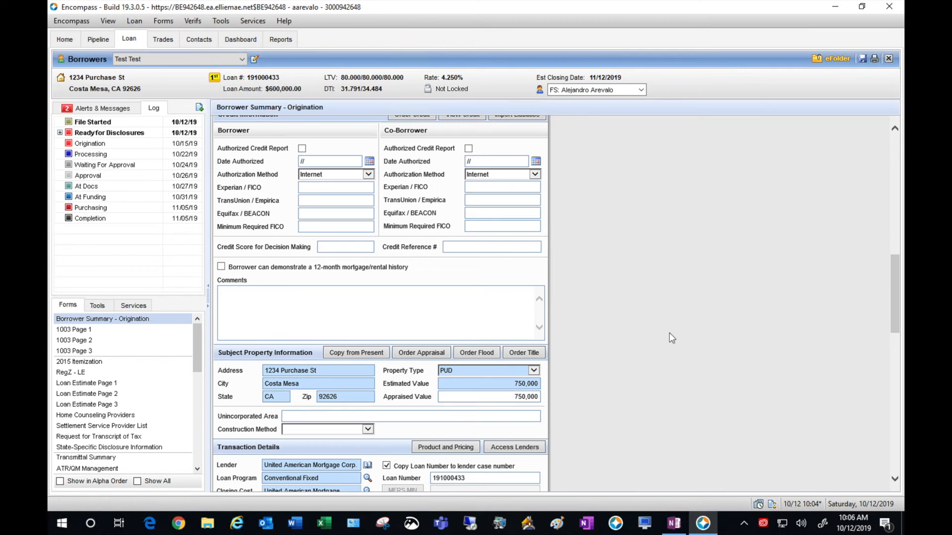
pyautogui.click(502, 299)
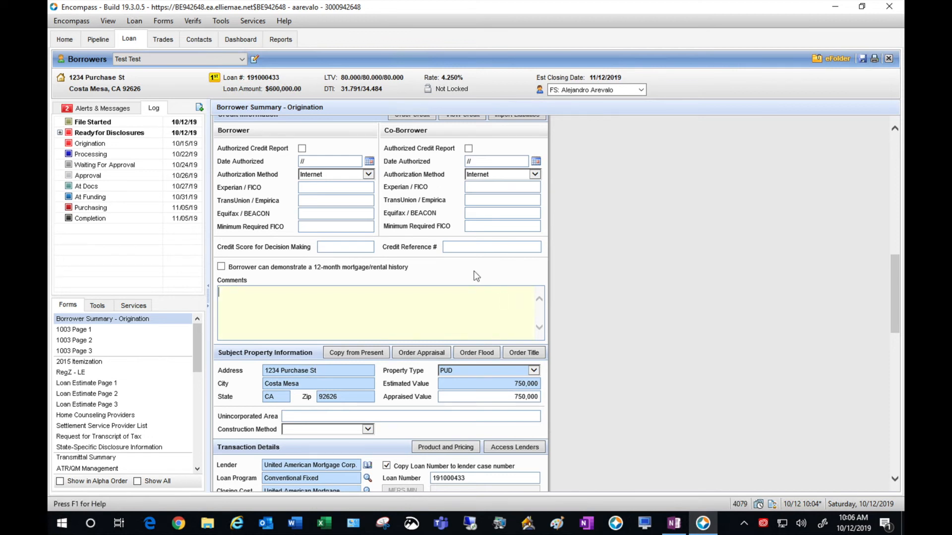
pyautogui.click(118, 109)
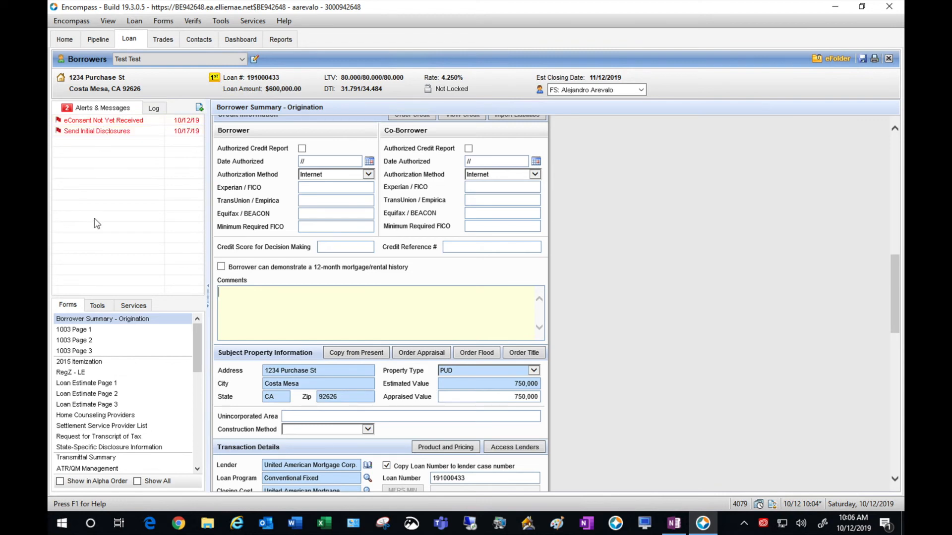
# - Review Loan Estimate Page 2, down to total loan costs of 5,992 and cash to close of 156,878
pyautogui.click(112, 395)
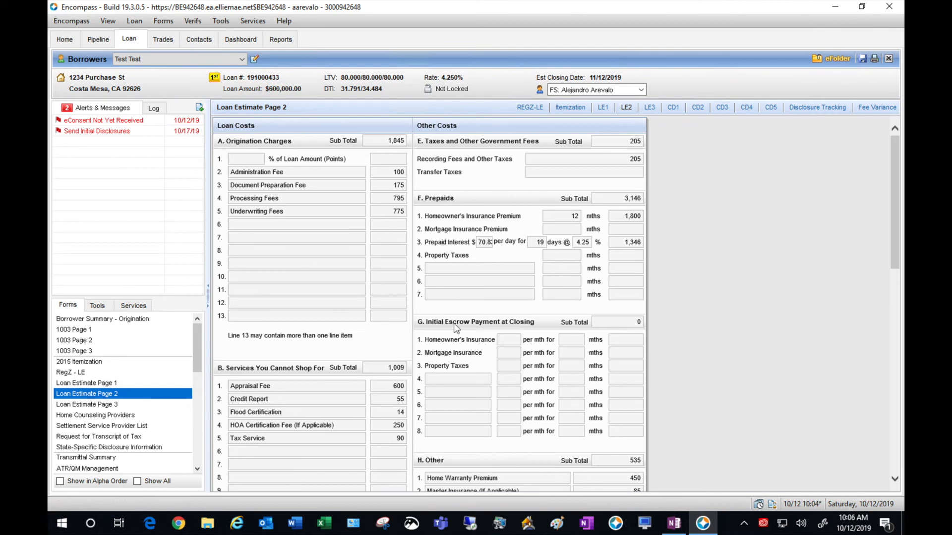
pyautogui.click(748, 215)
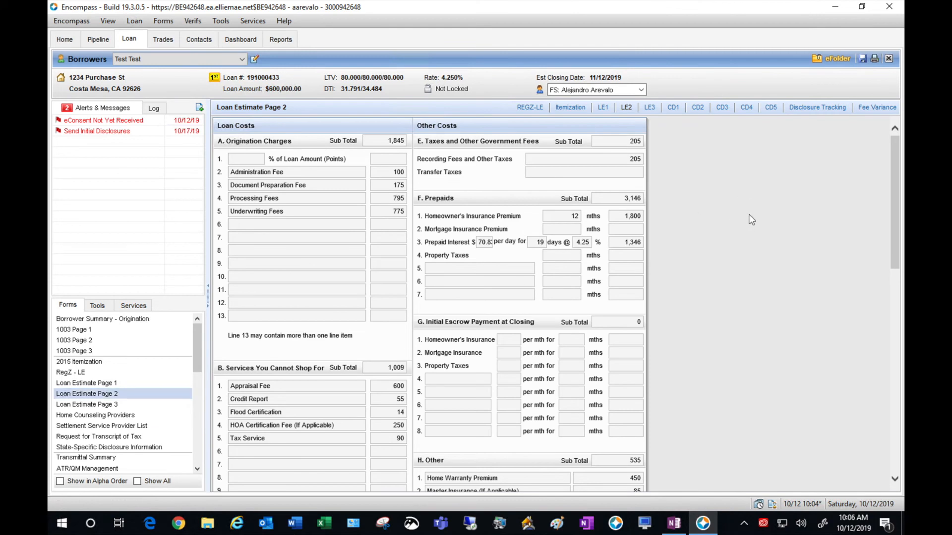
pyautogui.scroll(-5, 751, 219)
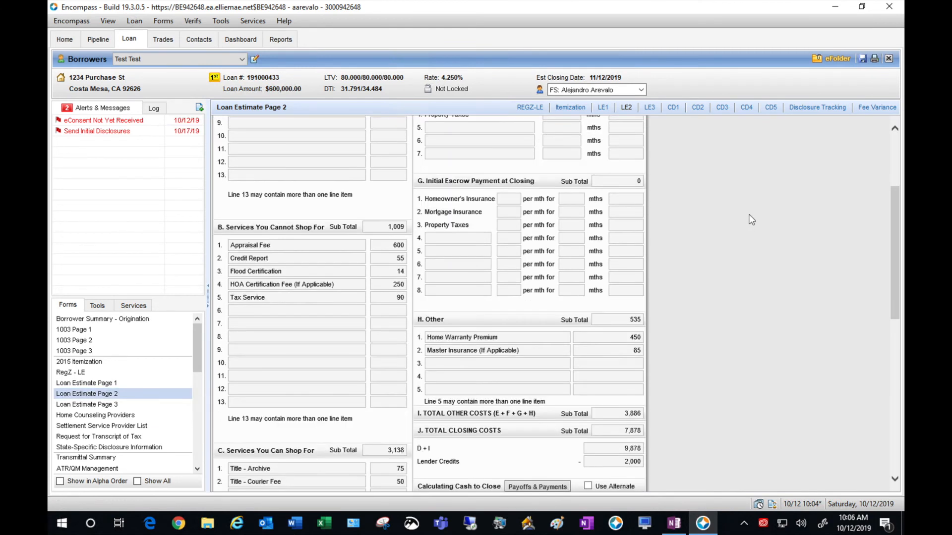
pyautogui.scroll(-7, 752, 219)
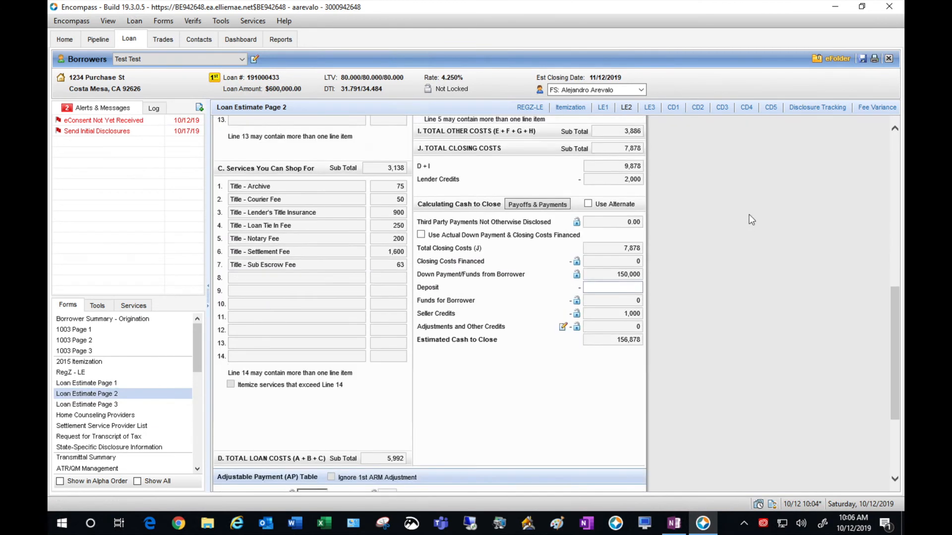
pyautogui.scroll(-1, 751, 219)
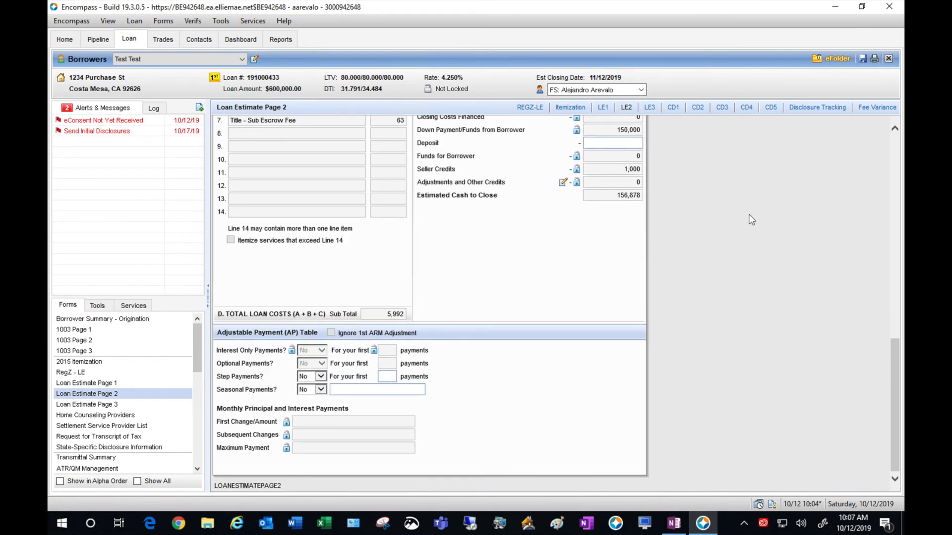
# - Review Loan Estimate Page 3 down to Confirm Receipt, noting APR 4.339 and the 5% late charge
pyautogui.click(113, 406)
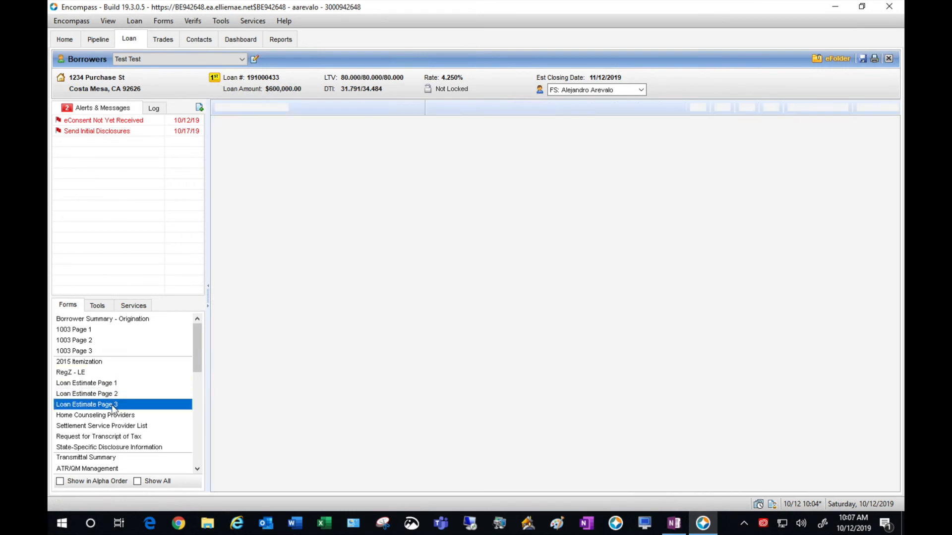
pyautogui.click(769, 323)
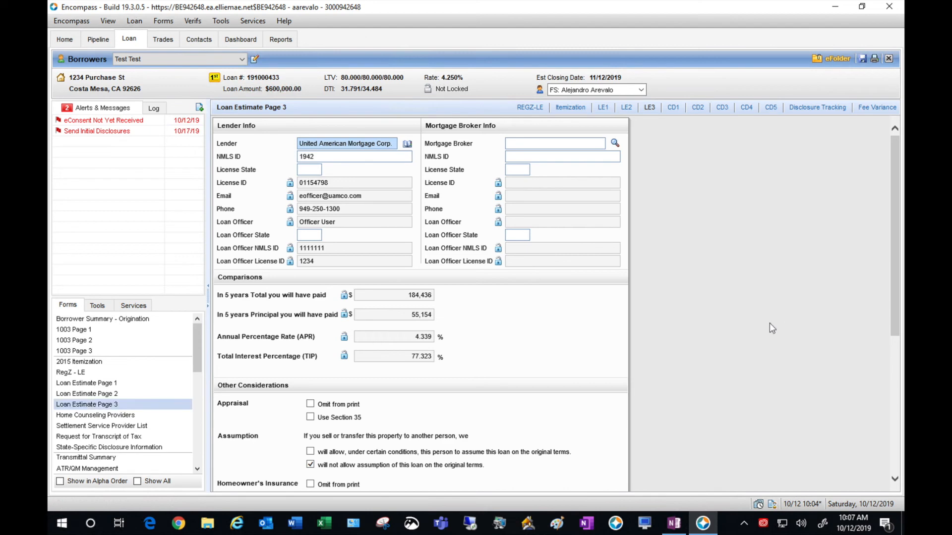
pyautogui.scroll(-3, 769, 323)
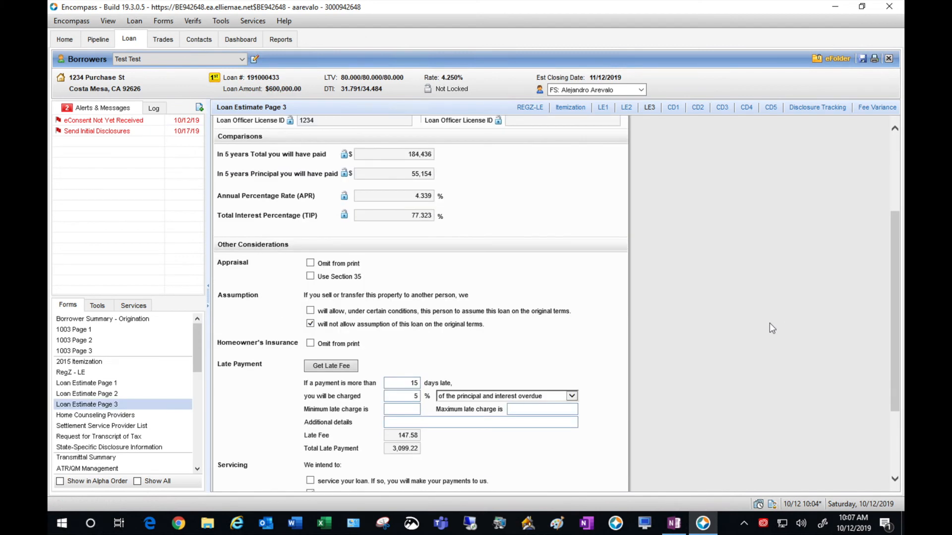
pyautogui.scroll(-1, 769, 328)
pyautogui.scroll(-1, 771, 328)
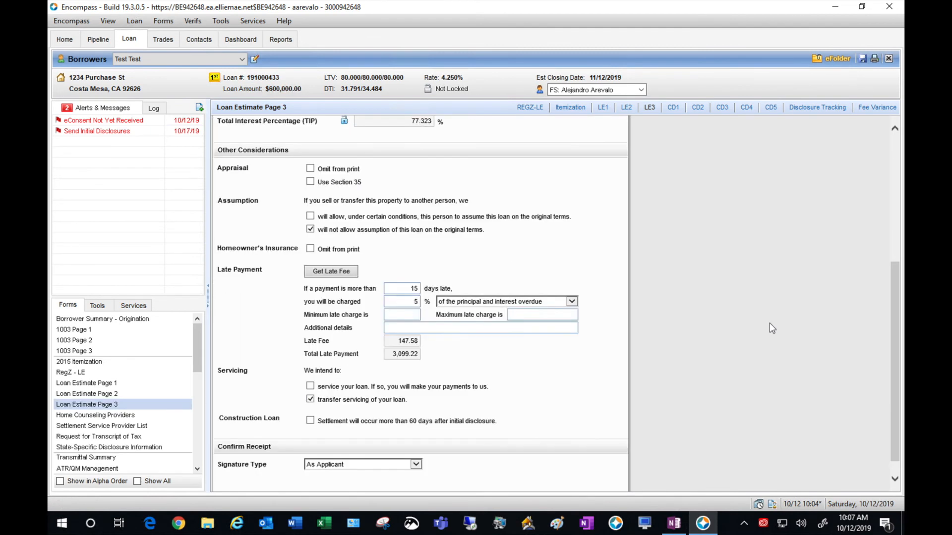
pyautogui.scroll(-1, 769, 323)
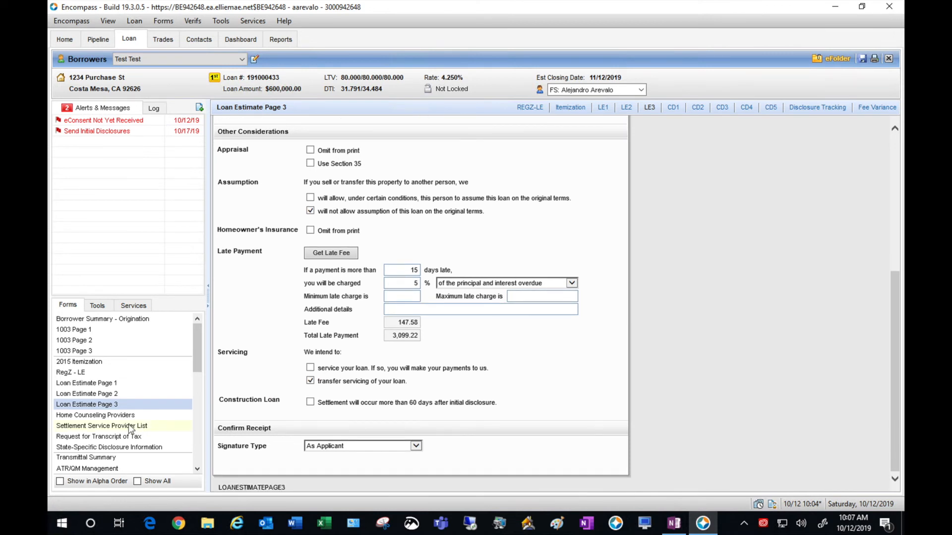
# - On the Home Counseling Providers form, save the loan and dismiss the compliance alerts
pyautogui.click(116, 416)
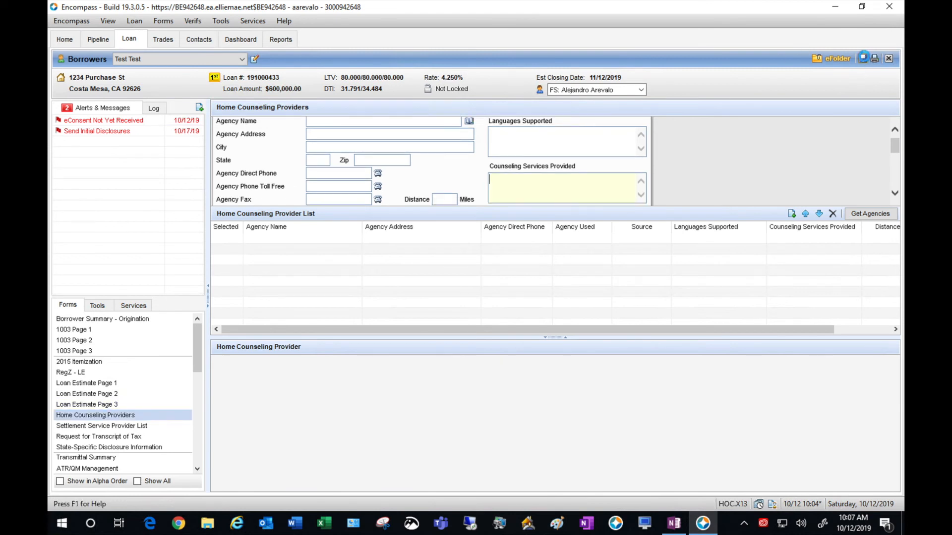
pyautogui.click(862, 58)
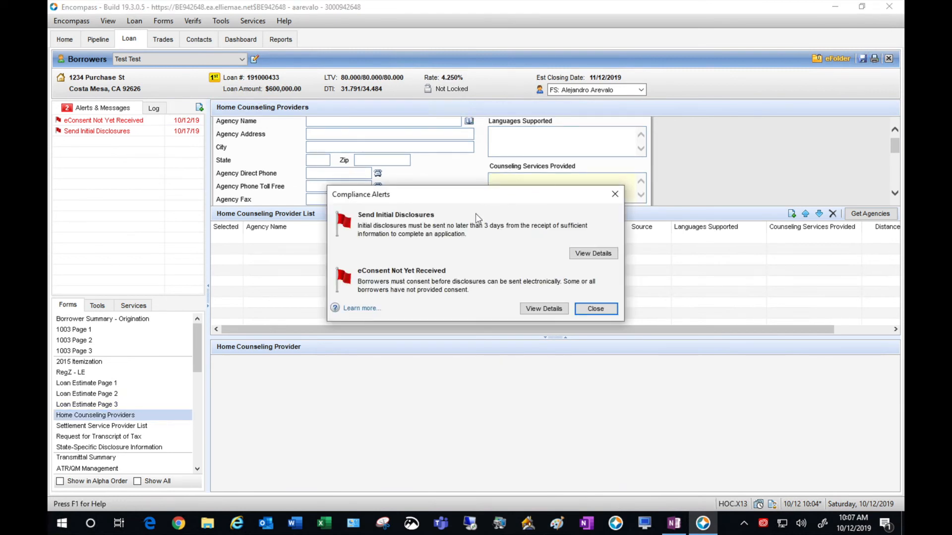
pyautogui.click(601, 309)
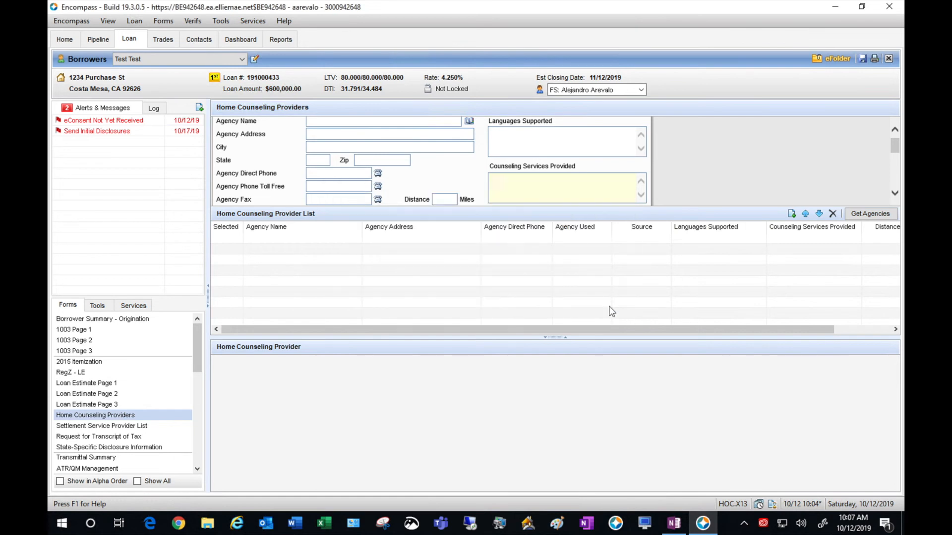
# - Import CFPB counseling agencies near the borrower, led by Orange County Fair Housing Council at 3.99 miles
pyautogui.click(885, 214)
pyautogui.click(630, 260)
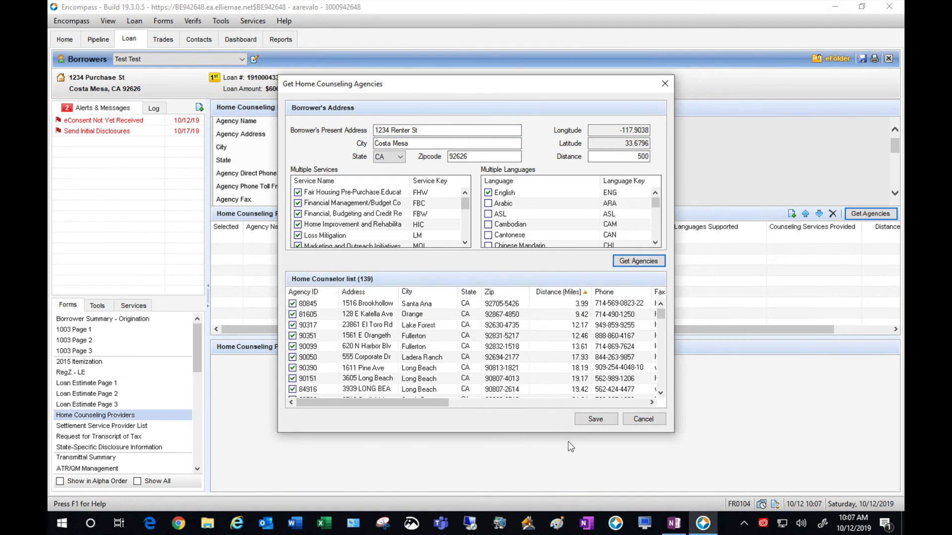
pyautogui.click(590, 424)
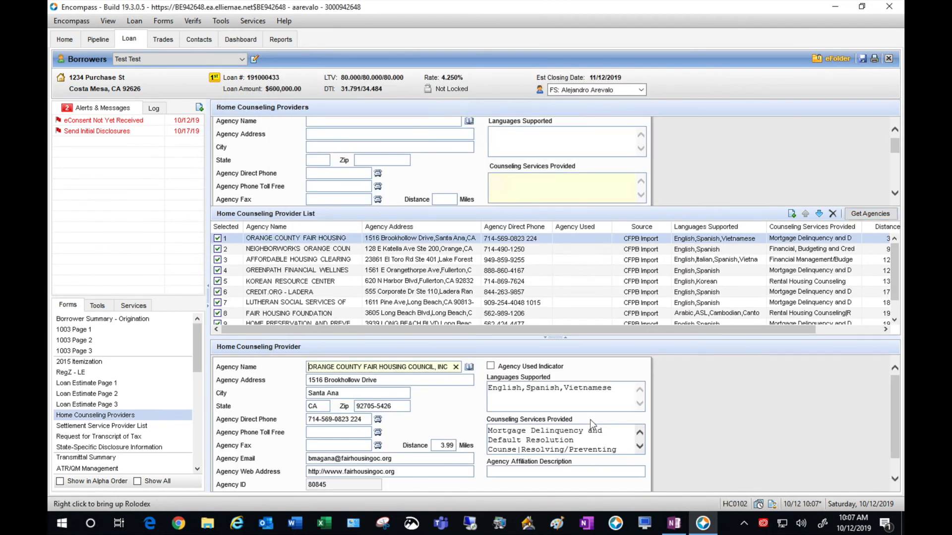
pyautogui.click(894, 320)
pyautogui.click(894, 321)
pyautogui.click(894, 321)
pyautogui.moveTo(894, 306); pyautogui.dragTo(896, 276)
pyautogui.click(812, 390)
pyautogui.click(128, 424)
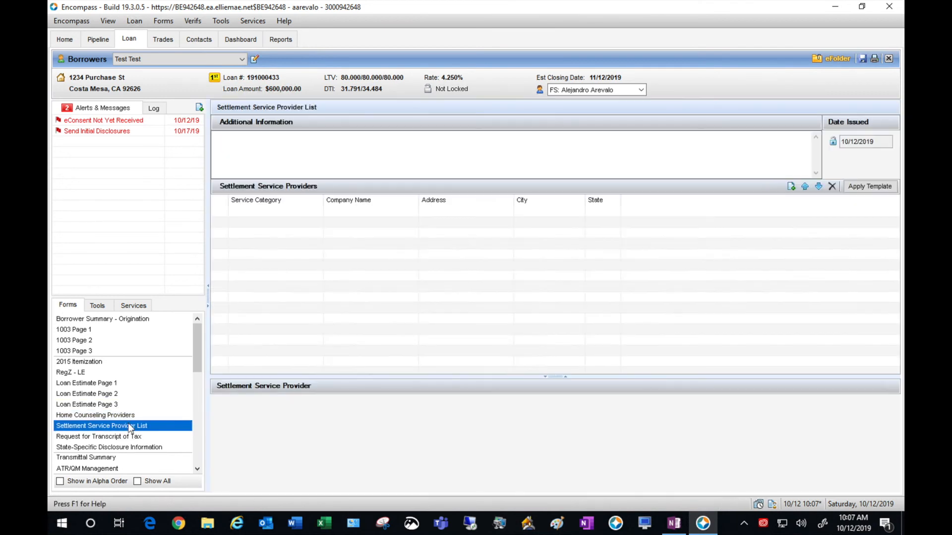
# - Apply the Purchase: $500,001 - $1,000,000 (California Only) template, adding First American Title, Santa Ana
pyautogui.click(884, 186)
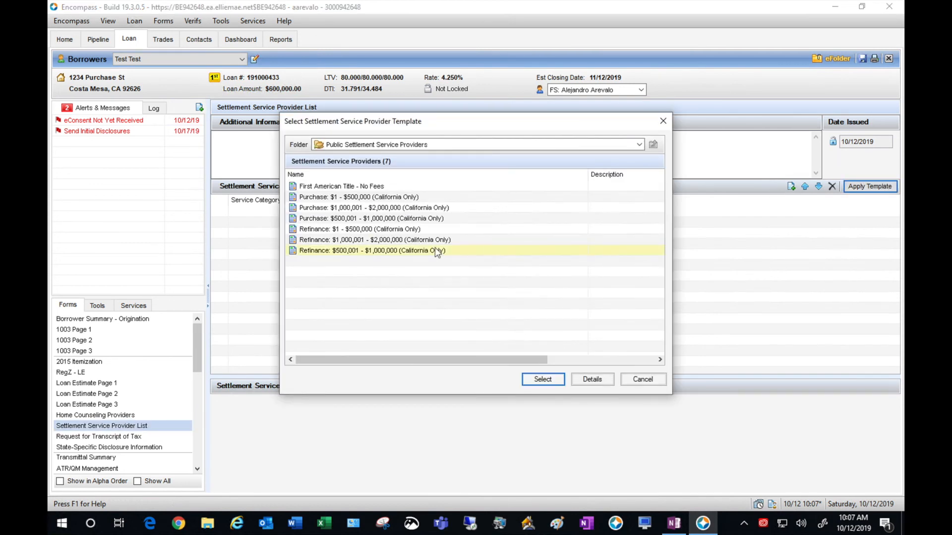
pyautogui.click(373, 219)
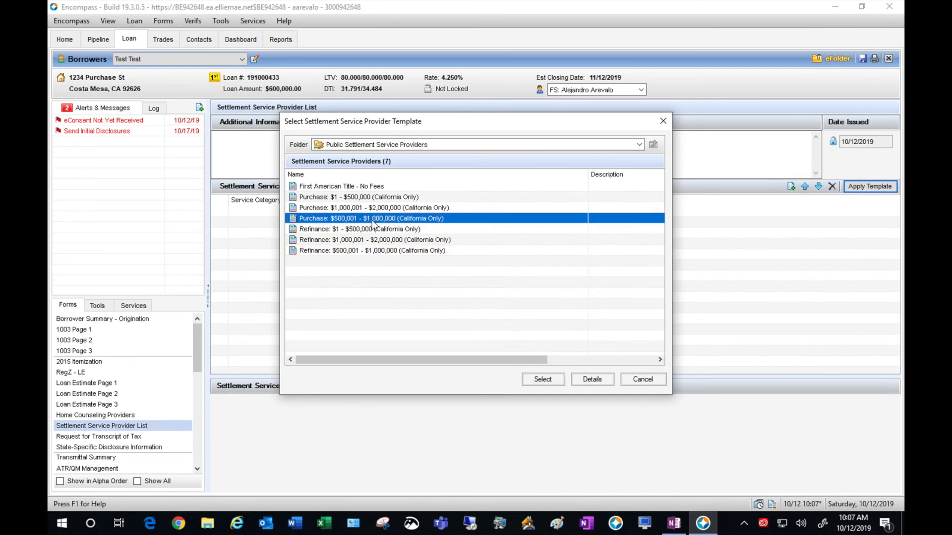
pyautogui.click(540, 383)
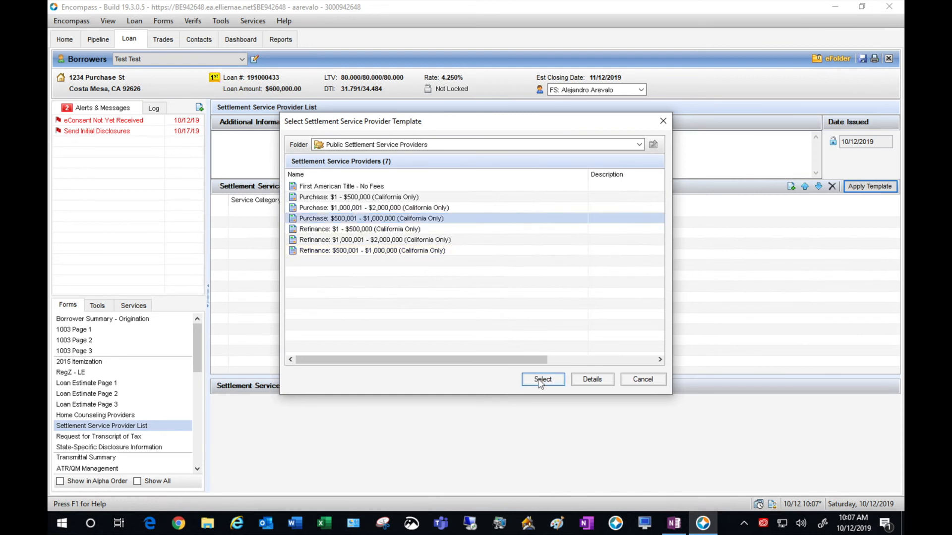
pyautogui.click(671, 422)
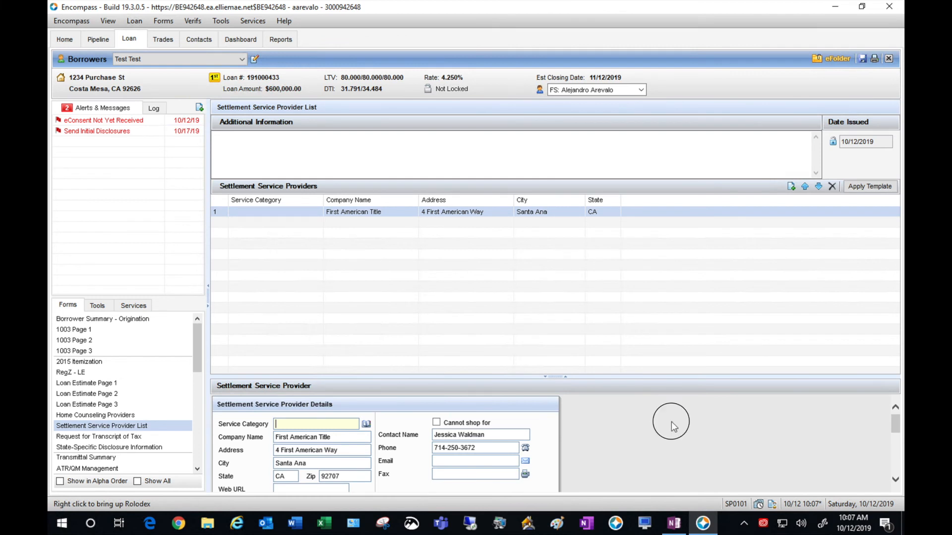
# - Change the Settlement/Escrow Fee from 1,970.00 to 1,600.00 and the title policy amount to 900.00
pyautogui.scroll(-5, 671, 421)
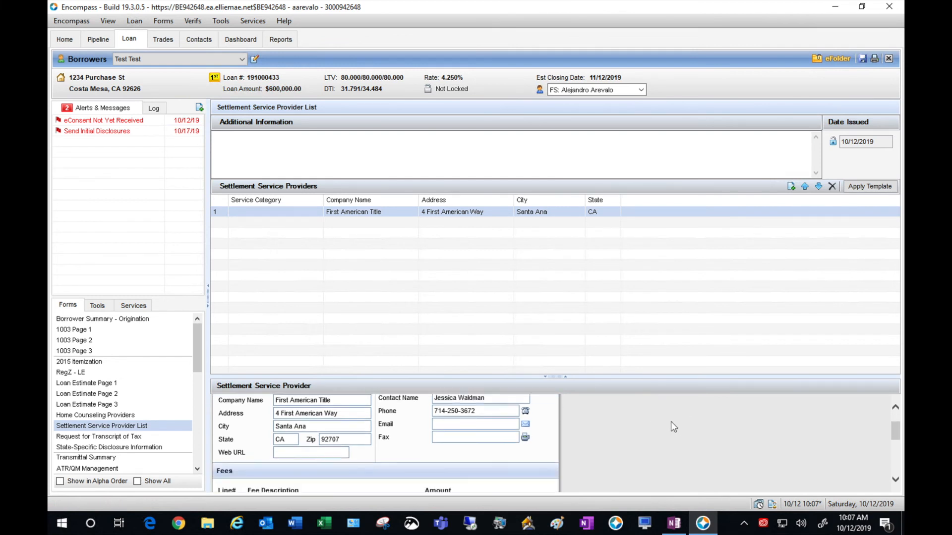
pyautogui.scroll(-4, 671, 421)
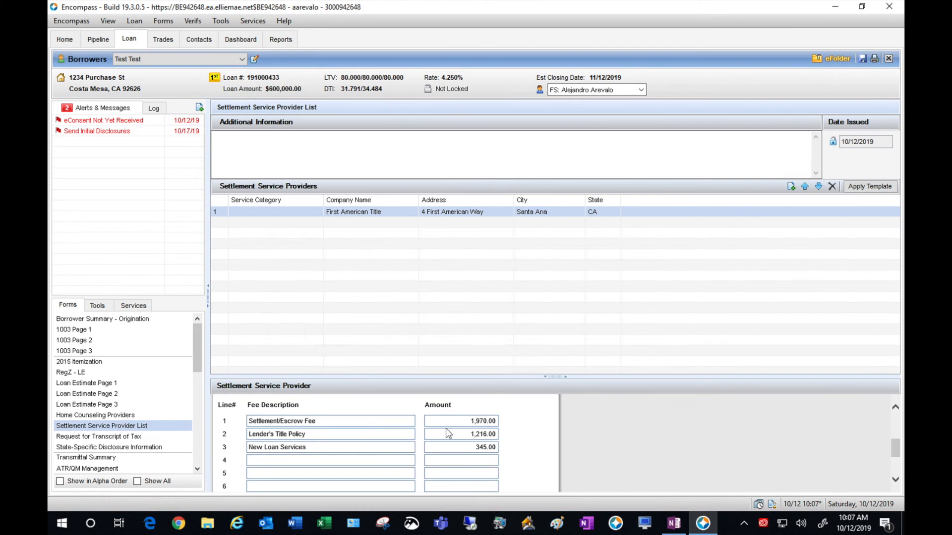
pyautogui.click(448, 421)
pyautogui.moveTo(448, 421); pyautogui.dragTo(507, 431)
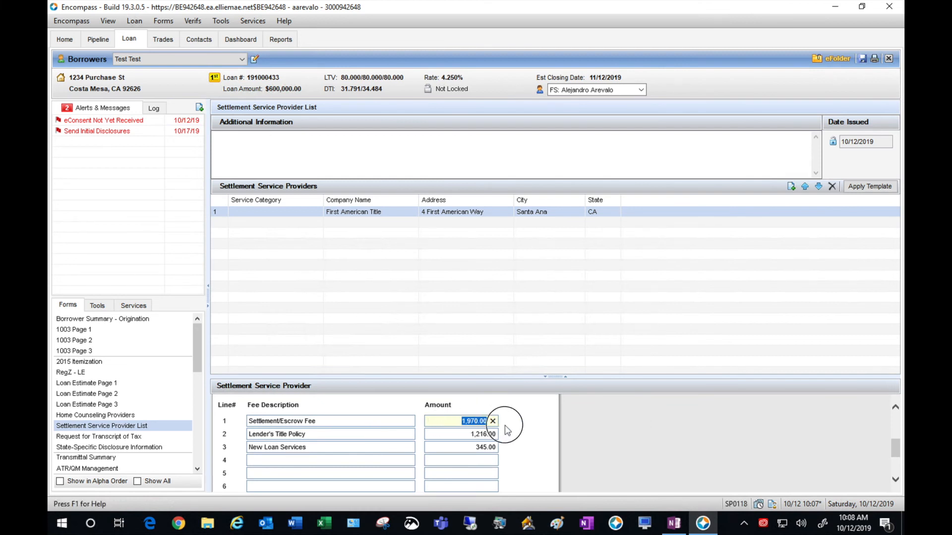
pyautogui.write('1600')
pyautogui.press('Tab')
pyautogui.press('Tab')
pyautogui.write('90')
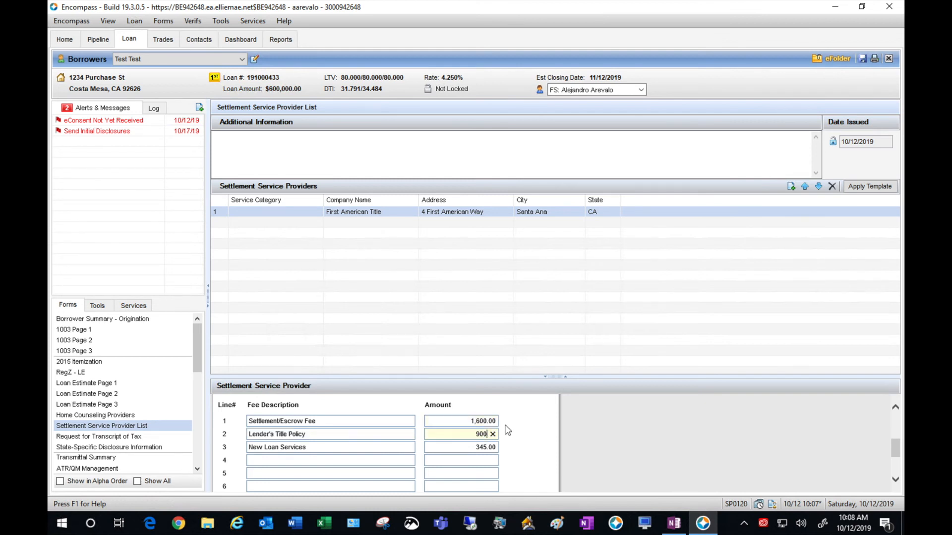
pyautogui.press('Tab')
# - Set New Loan Services to 250.00 and add a 200.00 Notary Fee and a 62.50 SubEscrow Fee
pyautogui.press('Tab')
pyautogui.write('250')
pyautogui.press('Tab')
pyautogui.write('Notary Fee')
pyautogui.press('Tab')
pyautogui.write('200')
pyautogui.press('Tab')
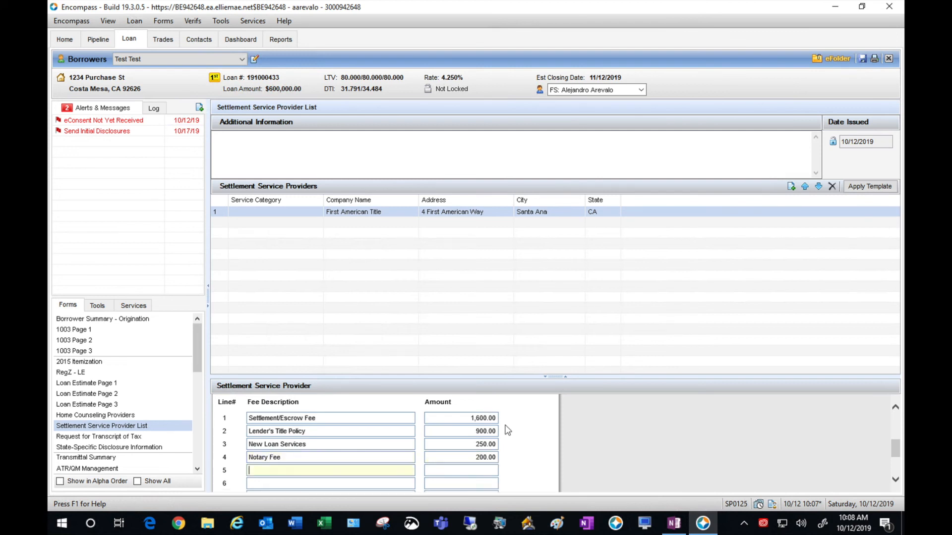
pyautogui.write('SubEscrow Fee')
pyautogui.press('Tab')
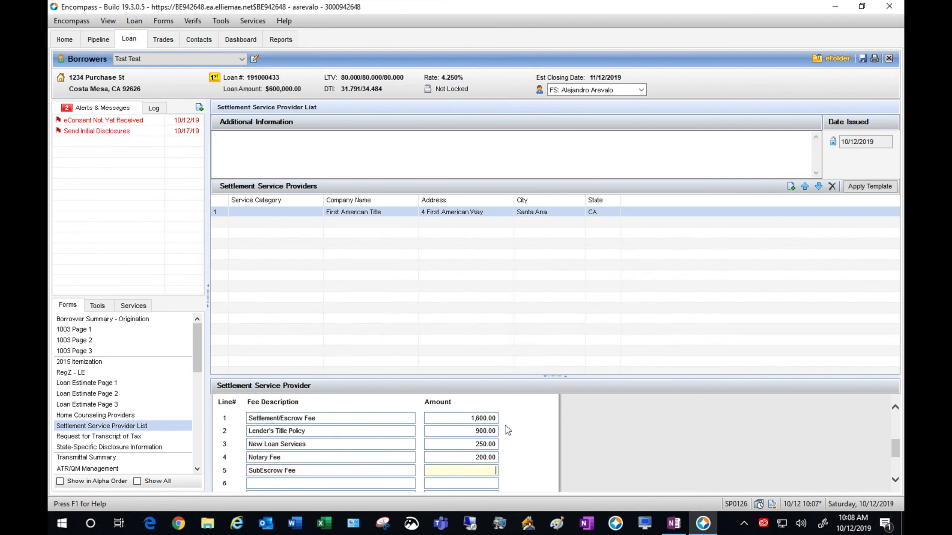
pyautogui.write('62.50')
pyautogui.click(636, 461)
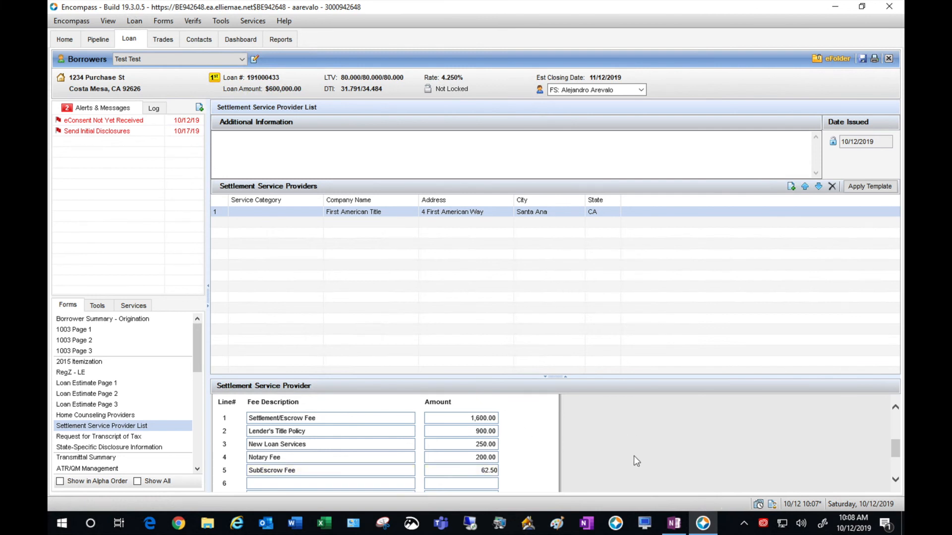
# - Save the loan with the edited fees, dismissing the compliance alerts
pyautogui.click(862, 58)
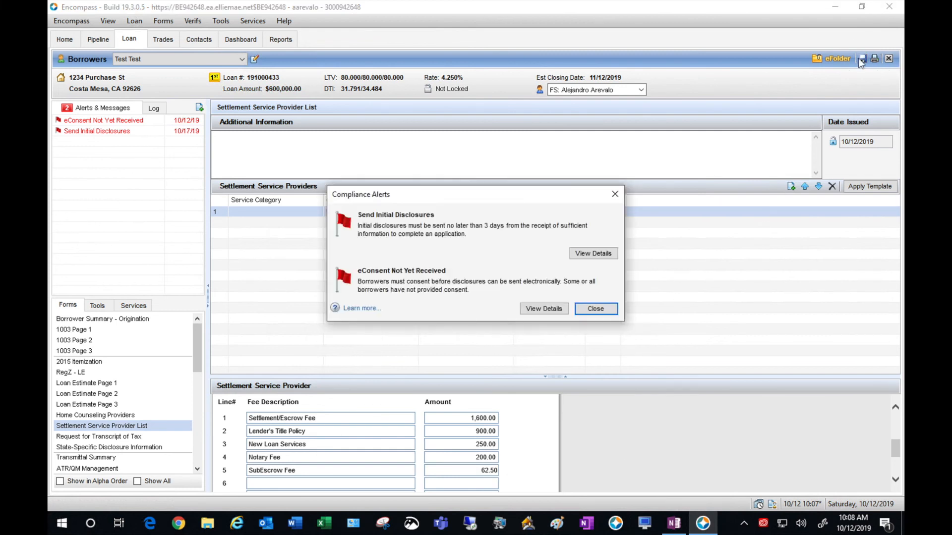
pyautogui.click(602, 308)
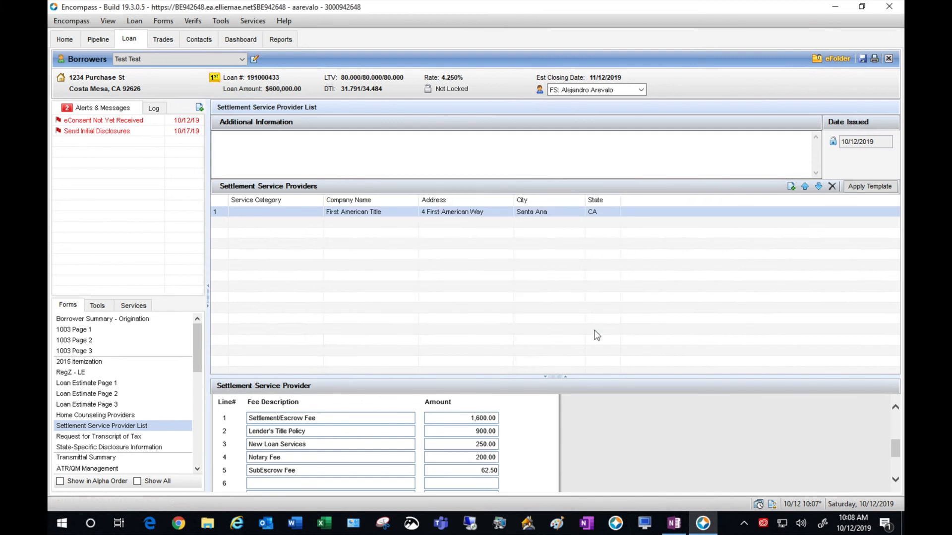
pyautogui.click(134, 437)
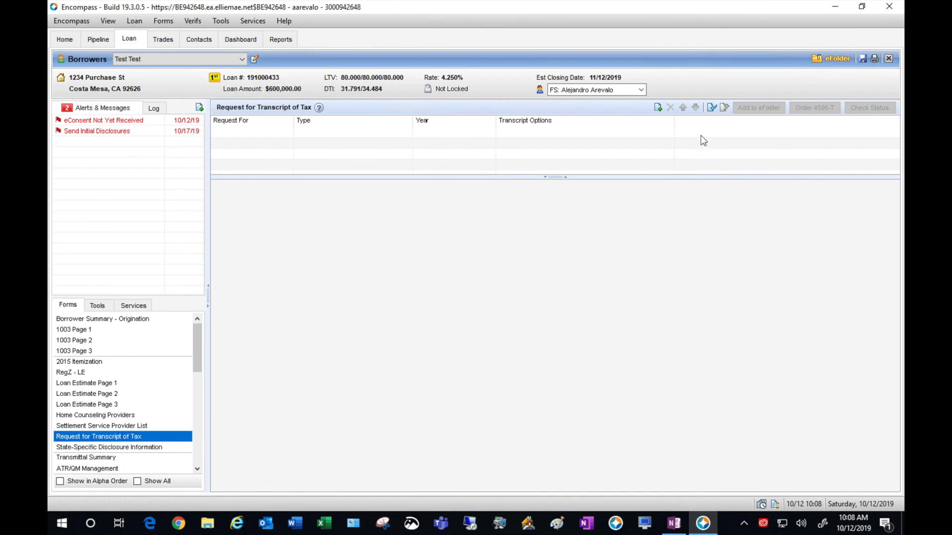
# - Add a new transcript request copied from the Classic form, with Tax Form is for set to Borrower
pyautogui.click(710, 111)
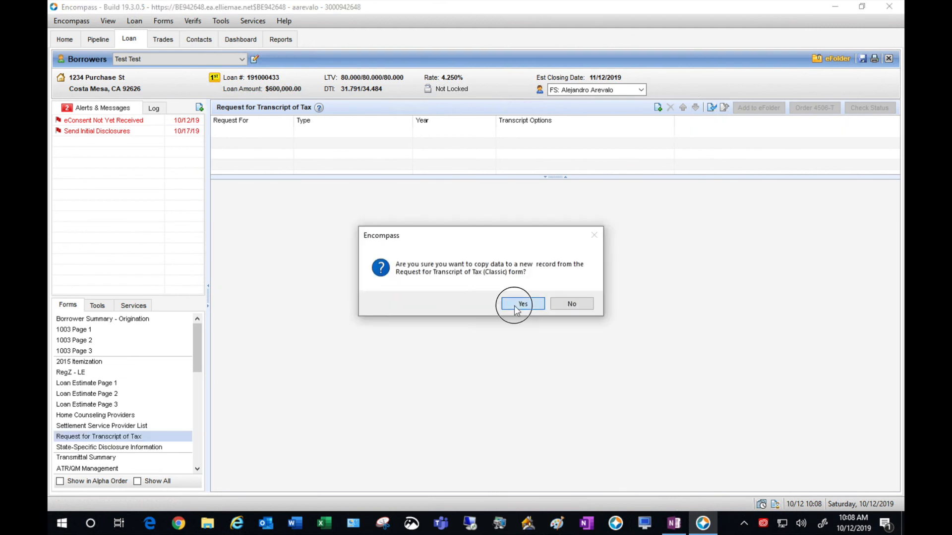
pyautogui.click(519, 304)
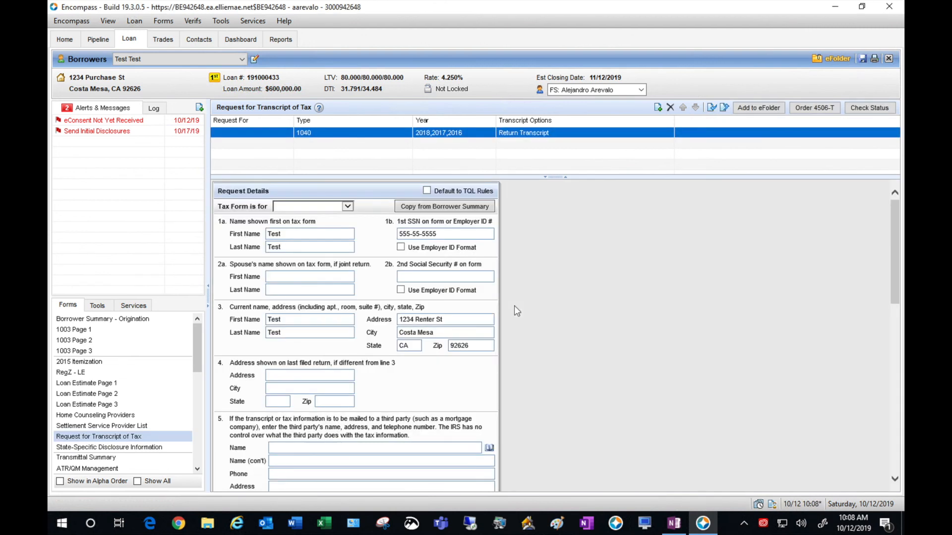
pyautogui.click(348, 207)
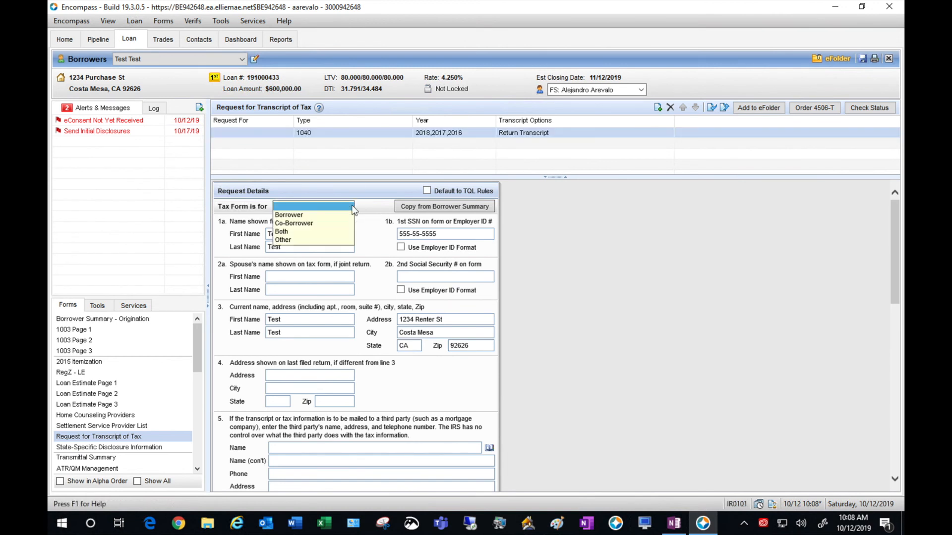
pyautogui.click(339, 216)
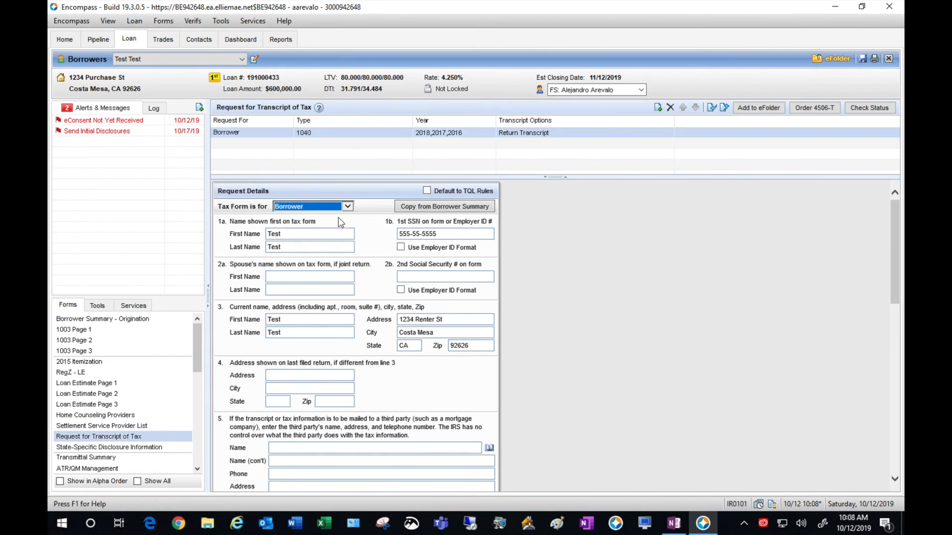
pyautogui.click(588, 253)
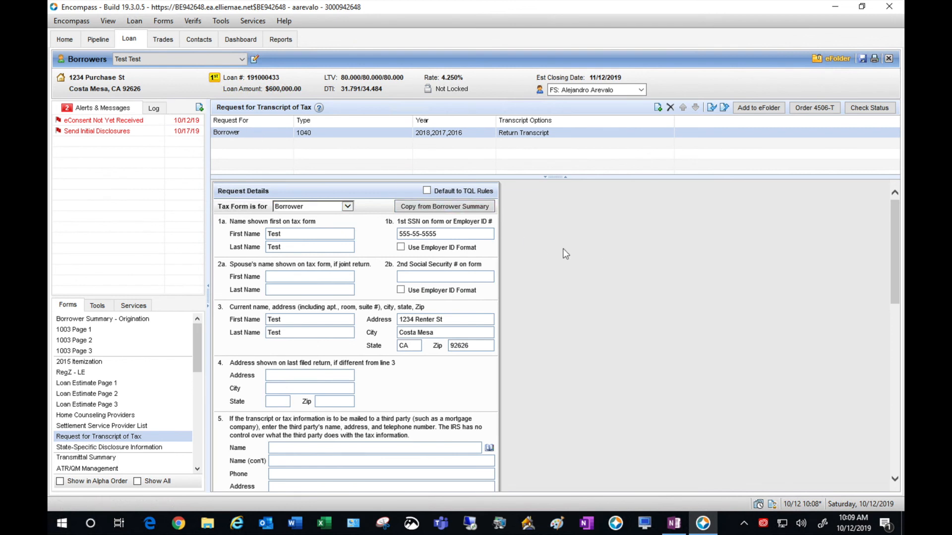
# - Scroll through the request to check the 1040 return and W-2 transcripts for 2018, 2017 and 2016
pyautogui.scroll(-5, 564, 249)
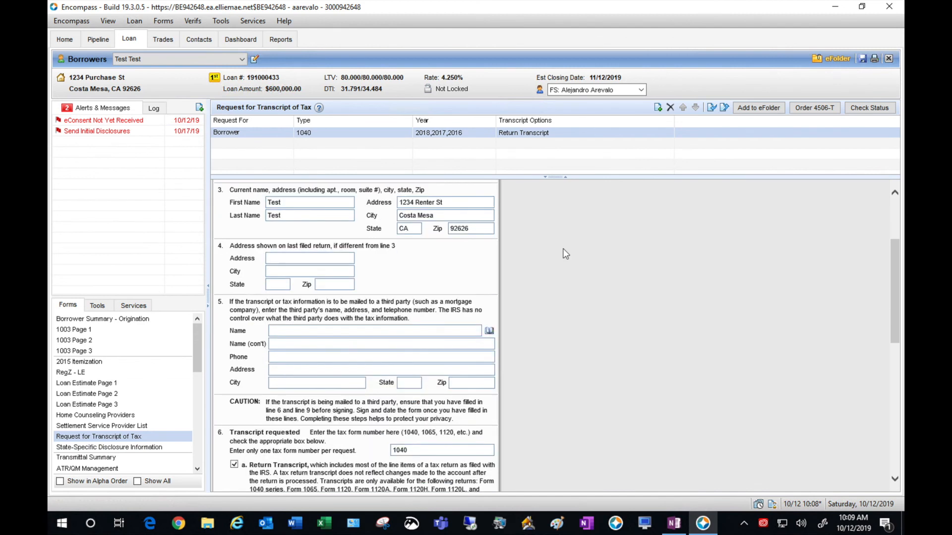
pyautogui.scroll(-1, 564, 249)
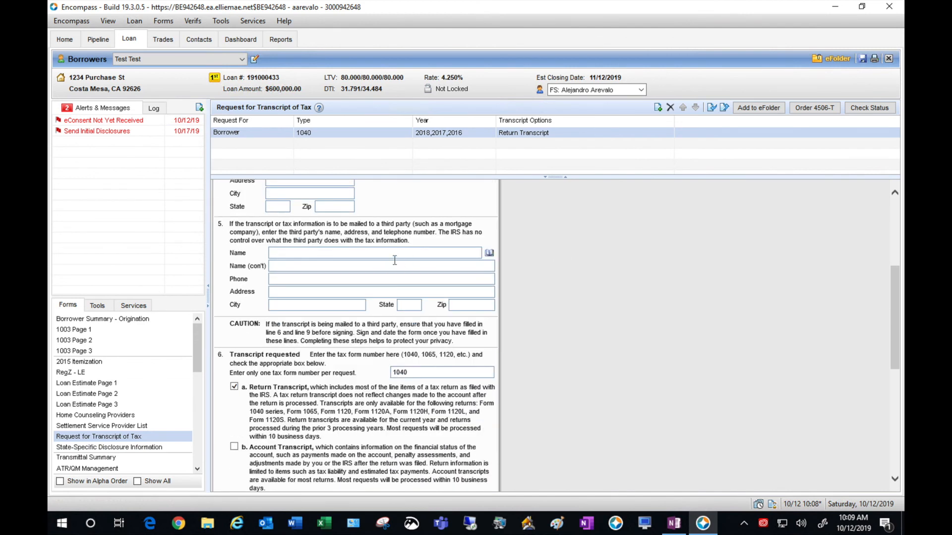
pyautogui.click(656, 301)
pyautogui.scroll(-2, 656, 301)
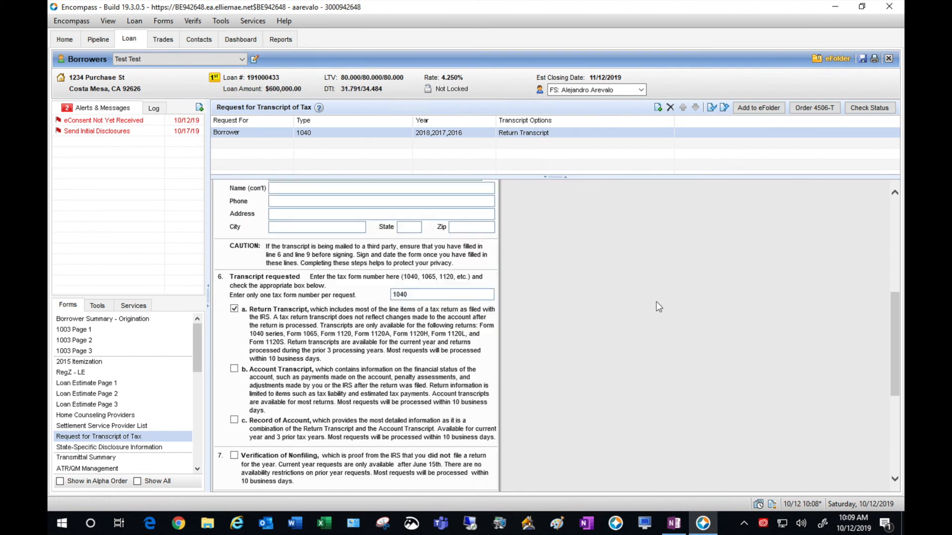
pyautogui.scroll(-1, 656, 307)
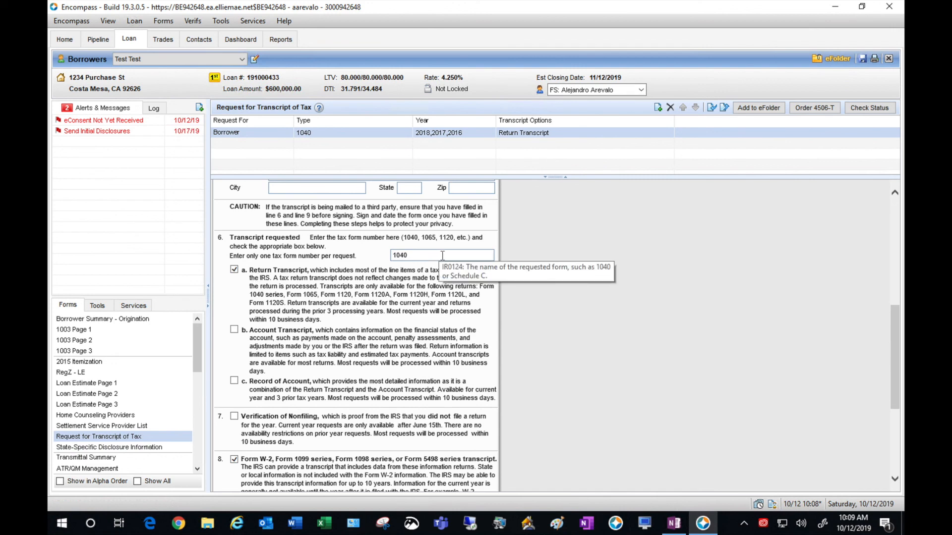
pyautogui.scroll(-1, 520, 321)
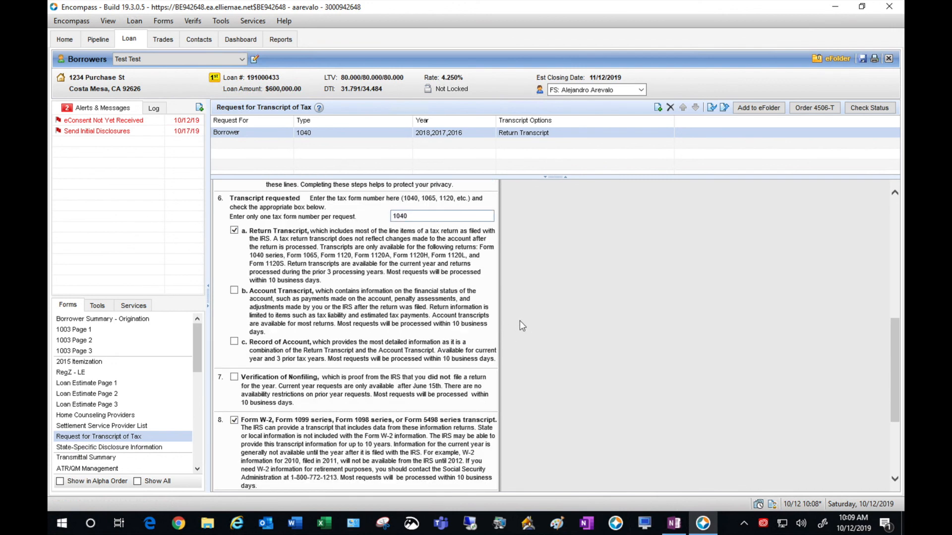
pyautogui.scroll(-2, 519, 322)
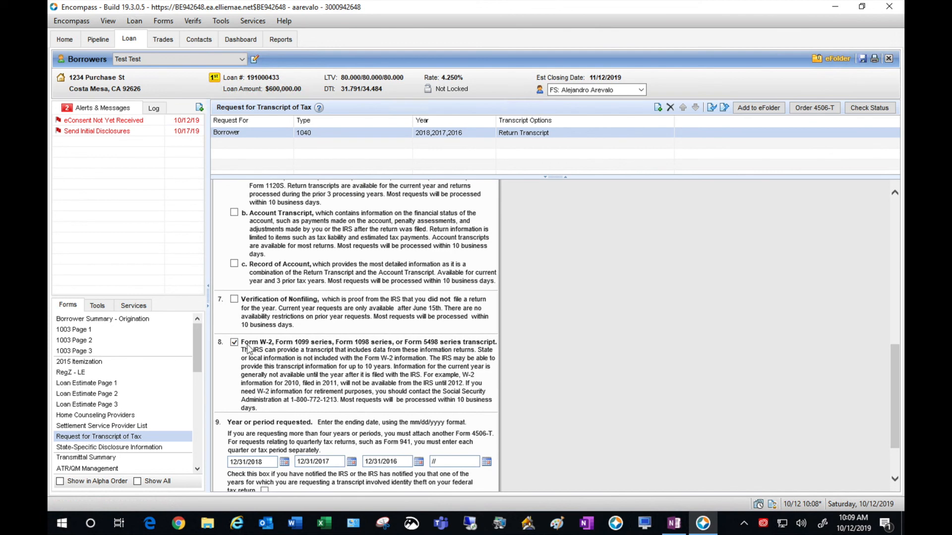
pyautogui.scroll(-2, 620, 315)
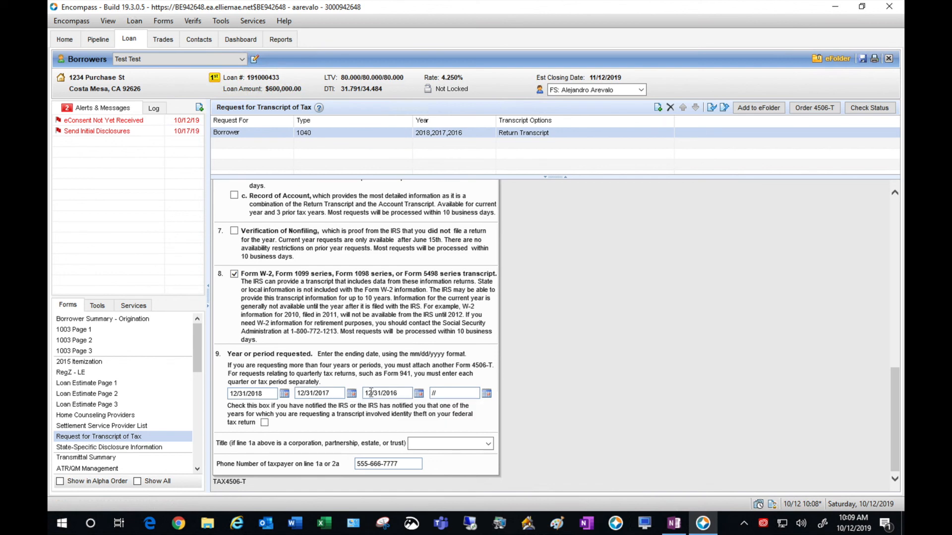
pyautogui.scroll(8, 746, 332)
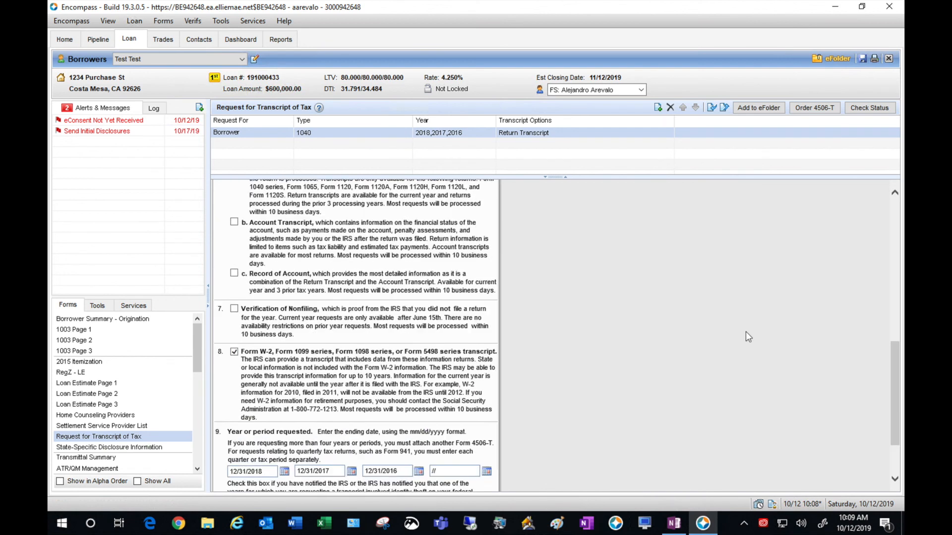
pyautogui.scroll(6, 746, 332)
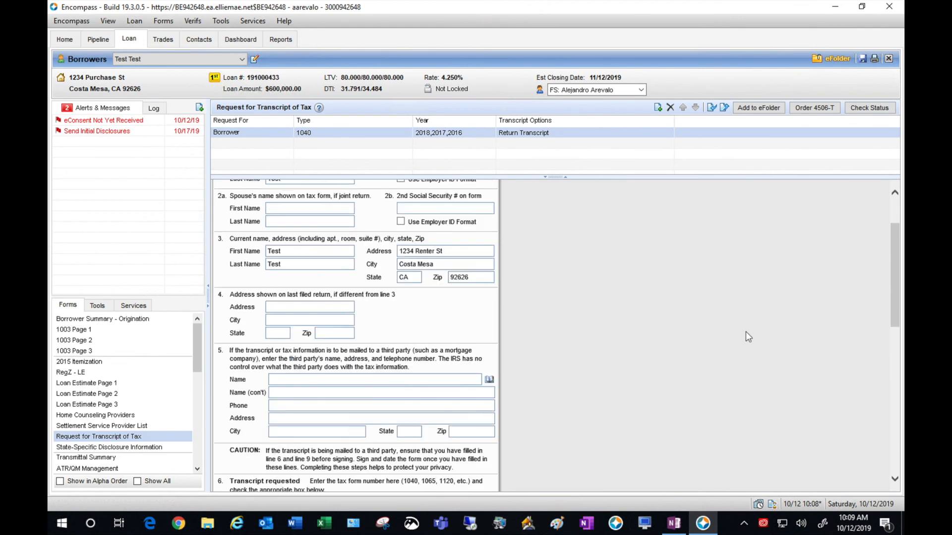
pyautogui.scroll(1, 745, 337)
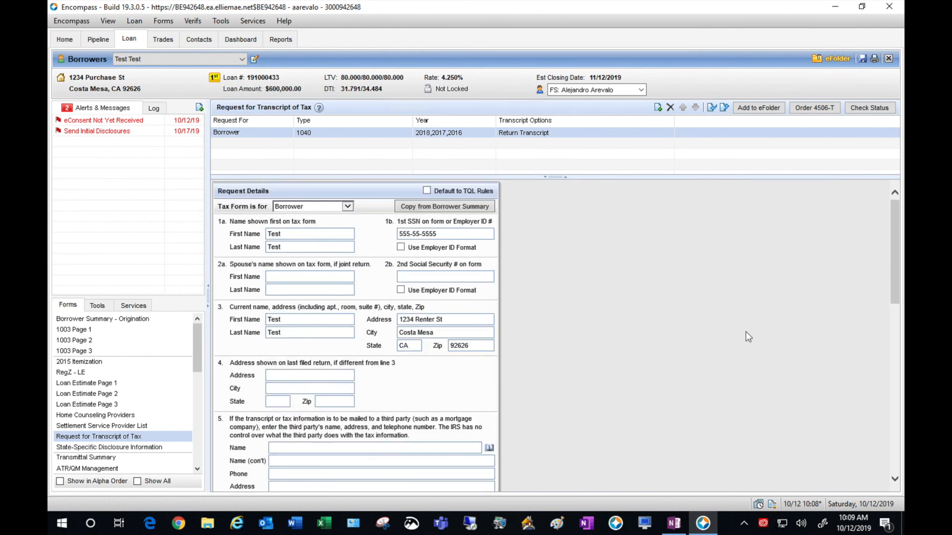
# - Append A. to the section 3 first name, replace its address with the PO box, and save the loan
pyautogui.click(349, 323)
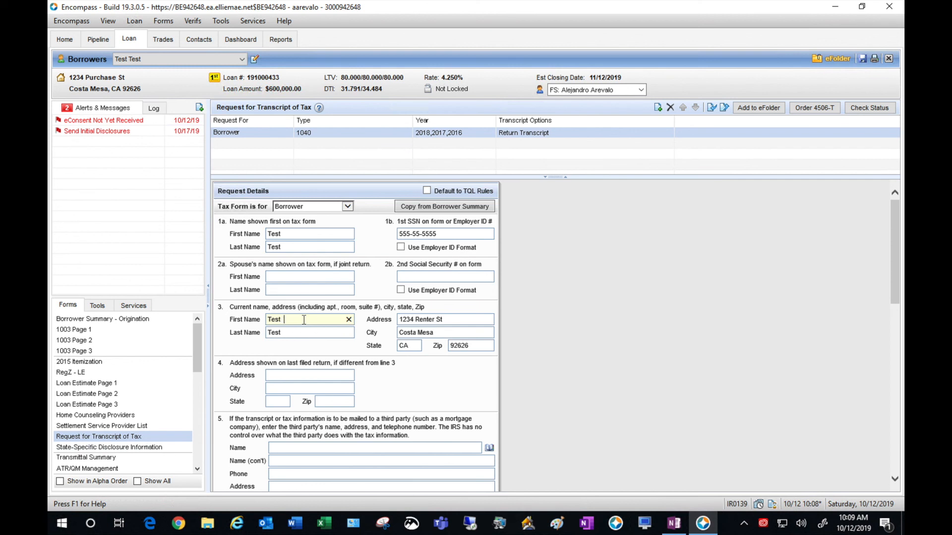
pyautogui.write('A.')
pyautogui.click(467, 319)
pyautogui.press('BackSpace')
pyautogui.press('BackSpace')
pyautogui.press('BackSpace')
pyautogui.press('BackSpace')
pyautogui.press('BackSpace')
pyautogui.press('BackSpace')
pyautogui.press('BackSpace')
pyautogui.press('BackSpace')
pyautogui.press('BackSpace')
pyautogui.press('BackSpace')
pyautogui.press('BackSpace')
pyautogui.press('BackSpace')
pyautogui.press('BackSpace')
pyautogui.press('BackSpace')
pyautogui.write('PO Box 1234')
pyautogui.click(662, 343)
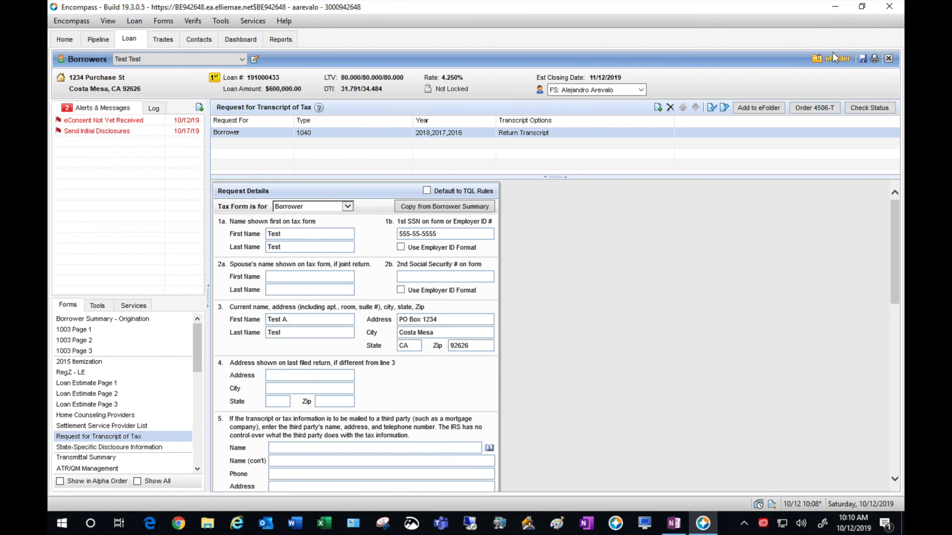
pyautogui.click(859, 59)
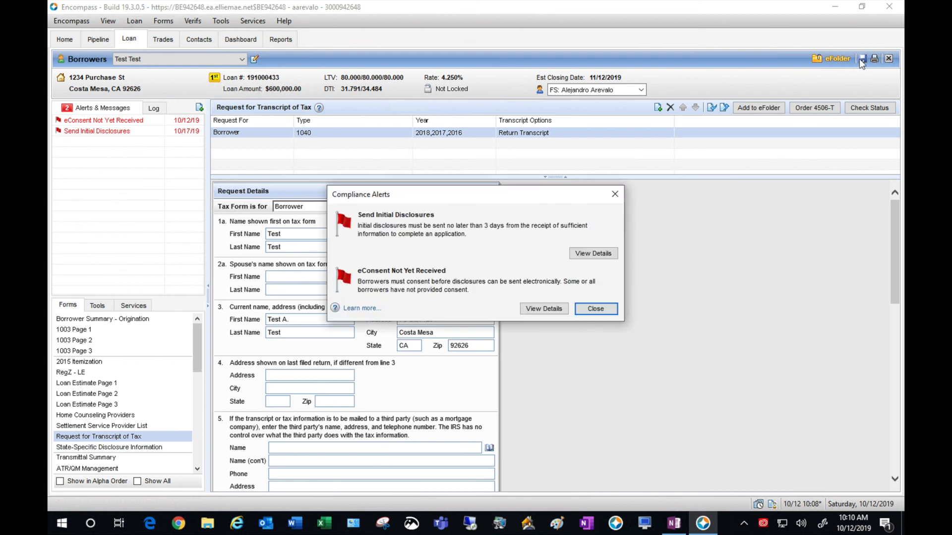
pyautogui.click(595, 308)
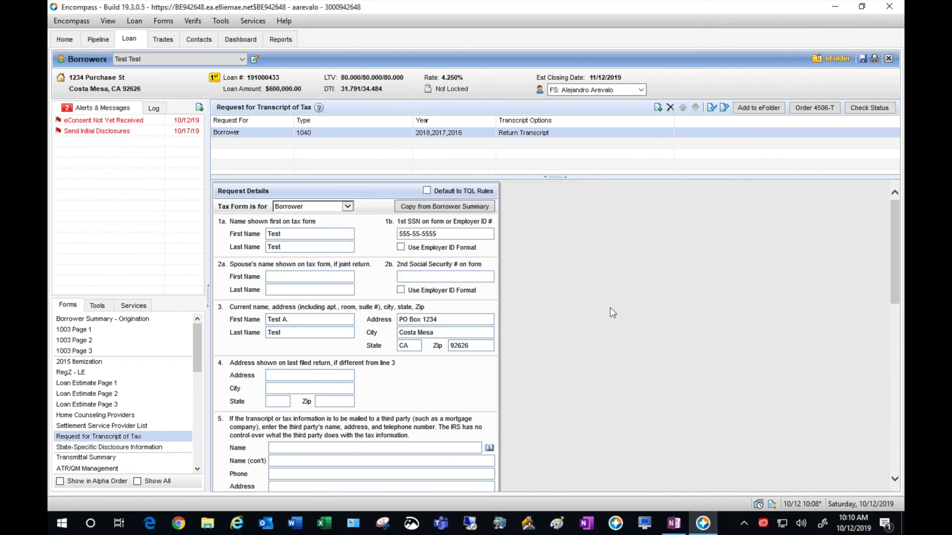
# - Scroll through the California State-Specific Disclosure Information form, then save the loan, dismissing the compliance alerts
pyautogui.click(132, 449)
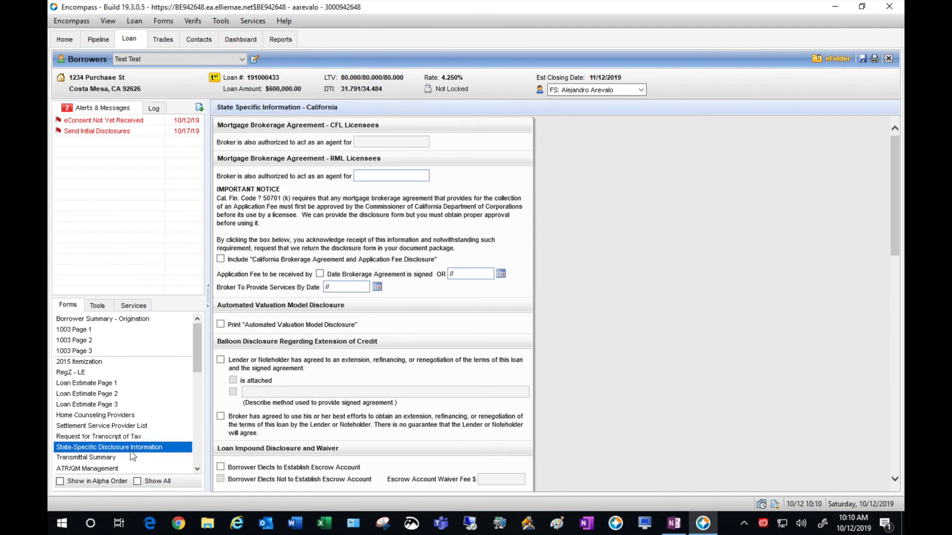
pyautogui.click(654, 292)
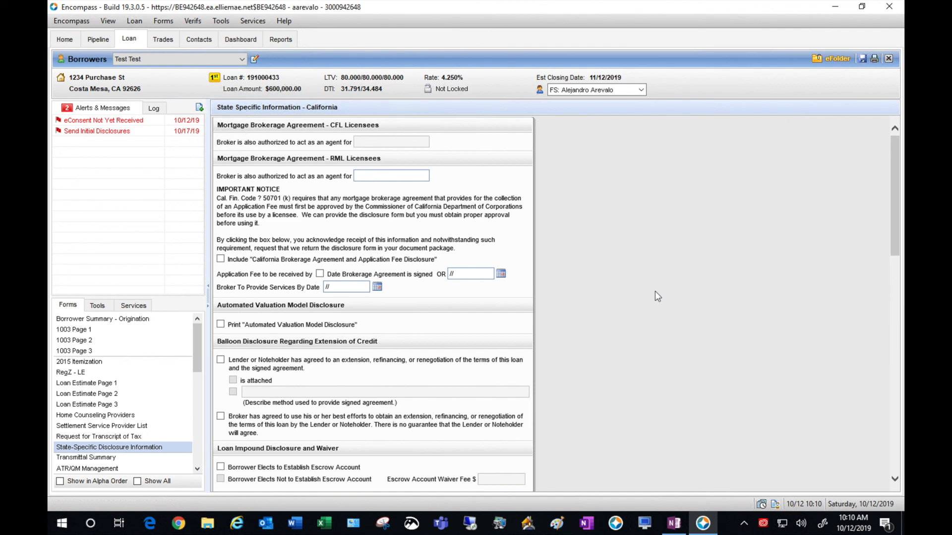
pyautogui.scroll(-4, 655, 291)
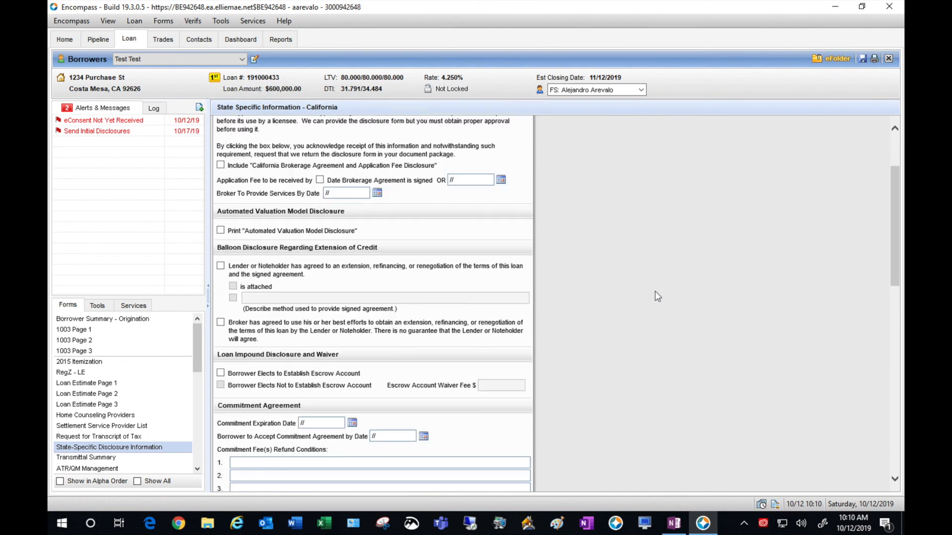
pyautogui.scroll(-7, 655, 291)
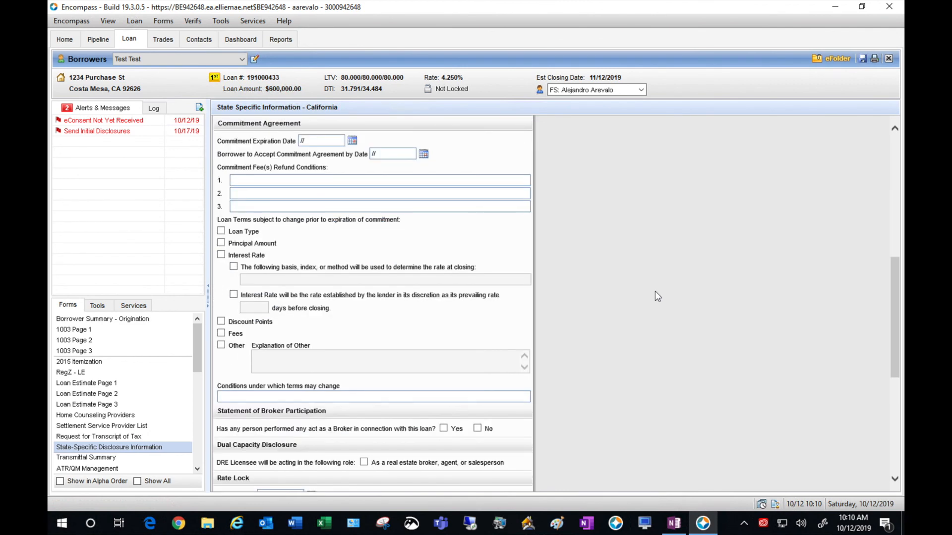
pyautogui.scroll(-3, 655, 292)
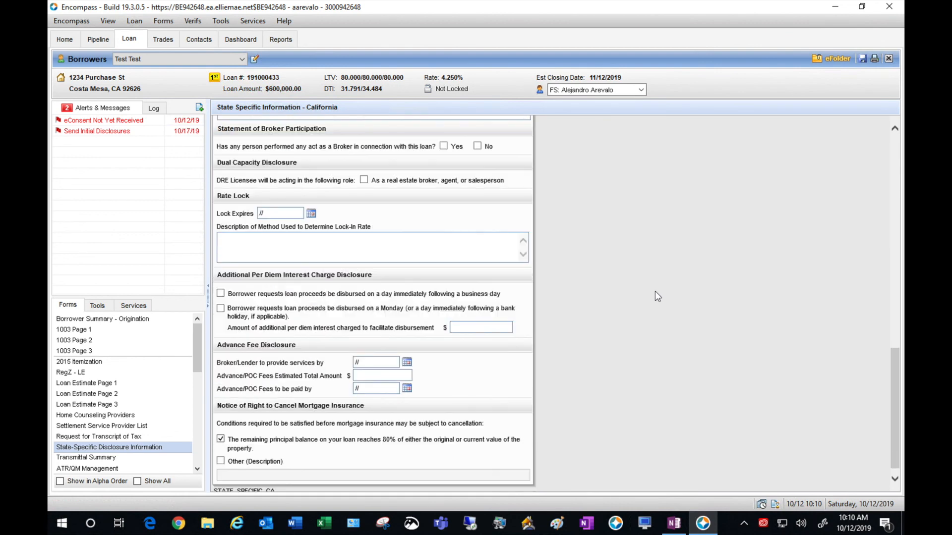
pyautogui.scroll(5, 655, 292)
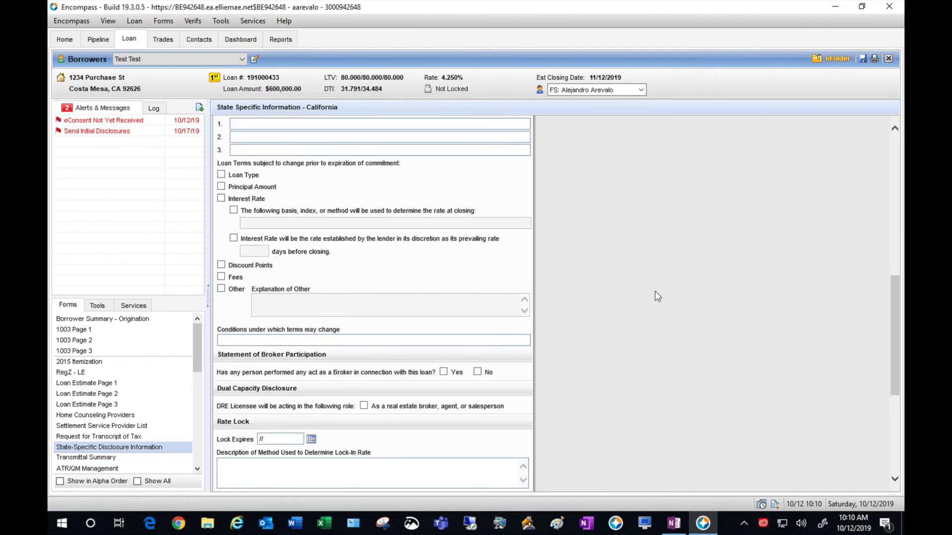
pyautogui.scroll(8, 655, 296)
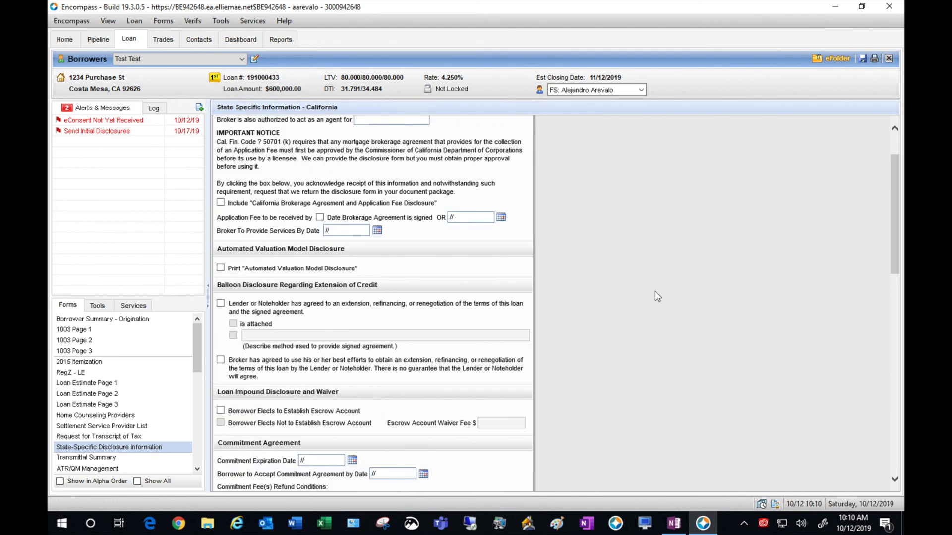
pyautogui.scroll(2, 655, 296)
pyautogui.click(863, 59)
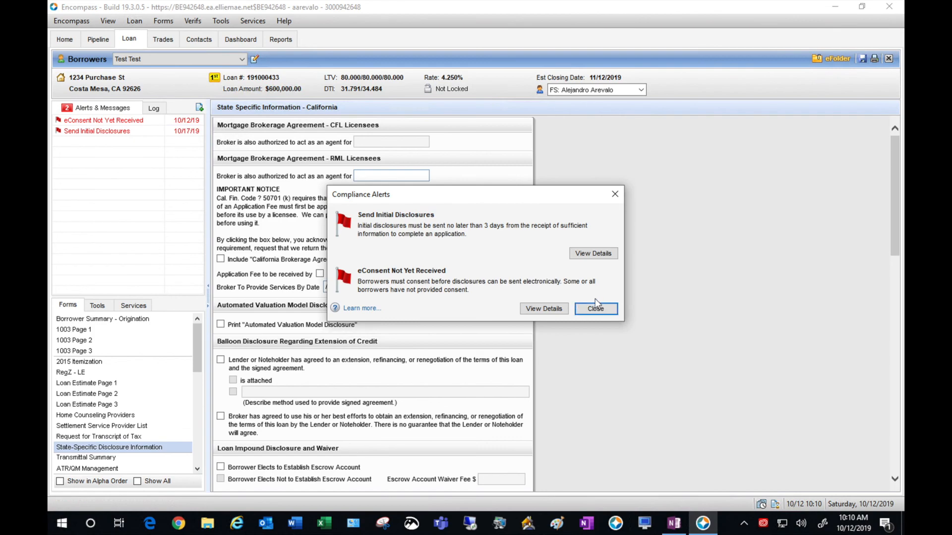
pyautogui.click(599, 305)
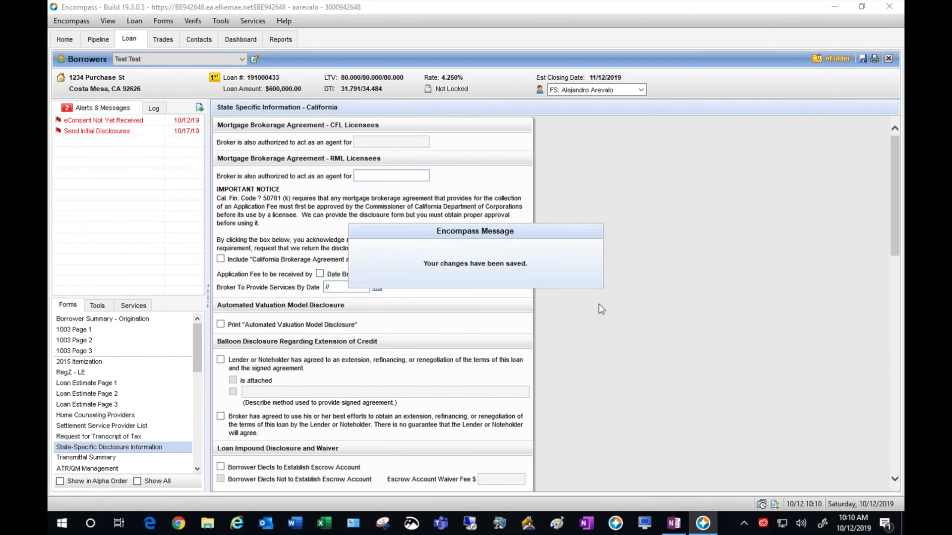